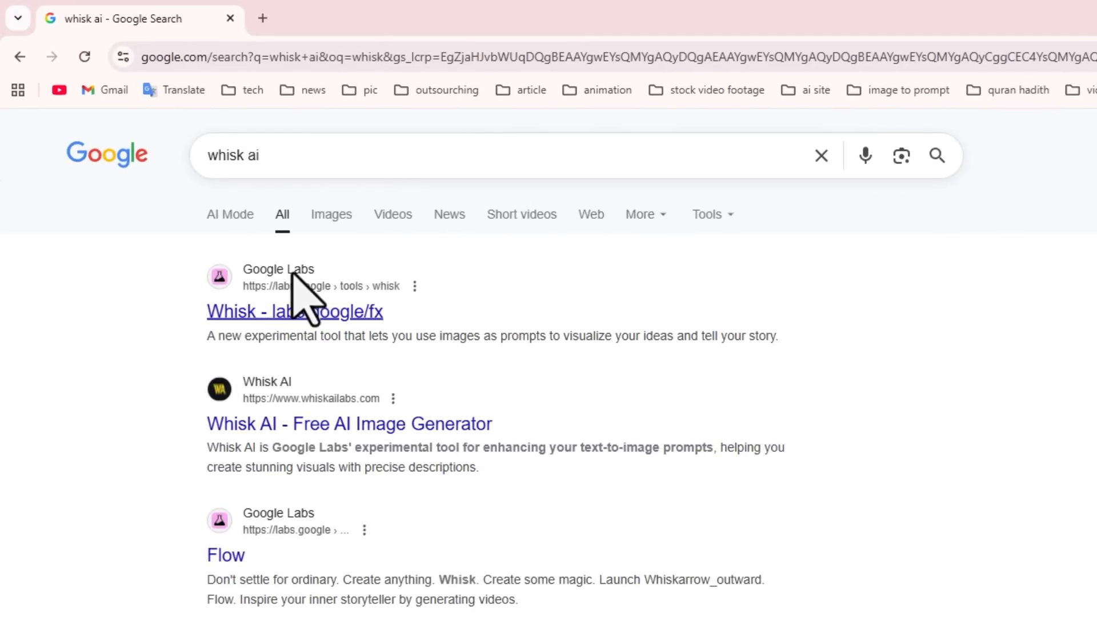
Open the Google Labs Whisk tool from the search results, enter a new project and show the subject, scene and style image slots
left_click(326, 308)
left_click(552, 214)
left_click(686, 519)
left_click(686, 519)
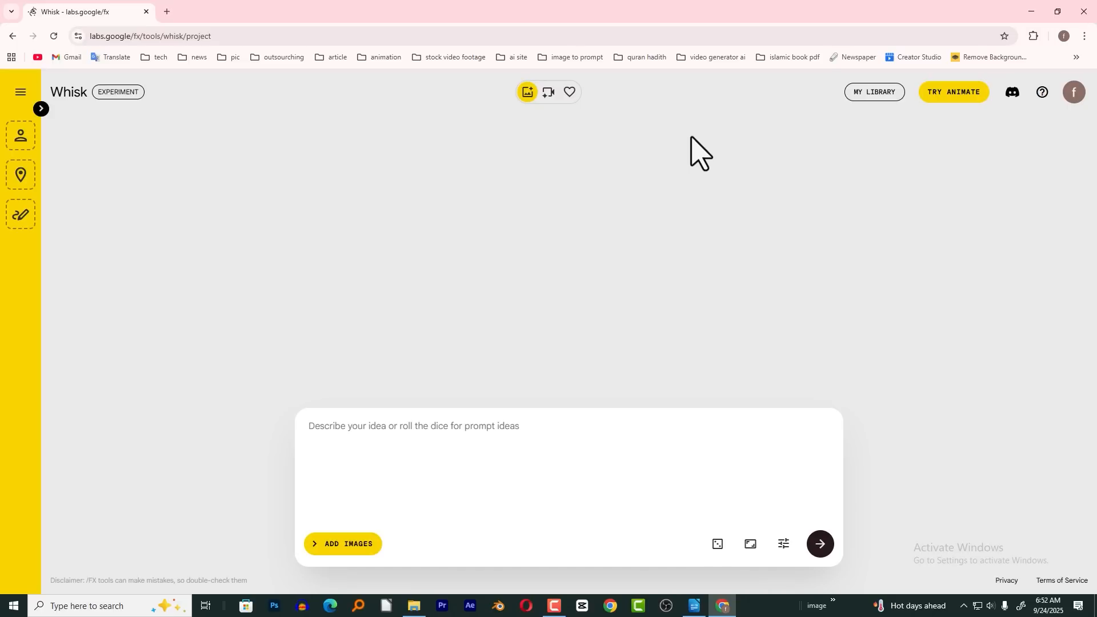
left_click(41, 108)
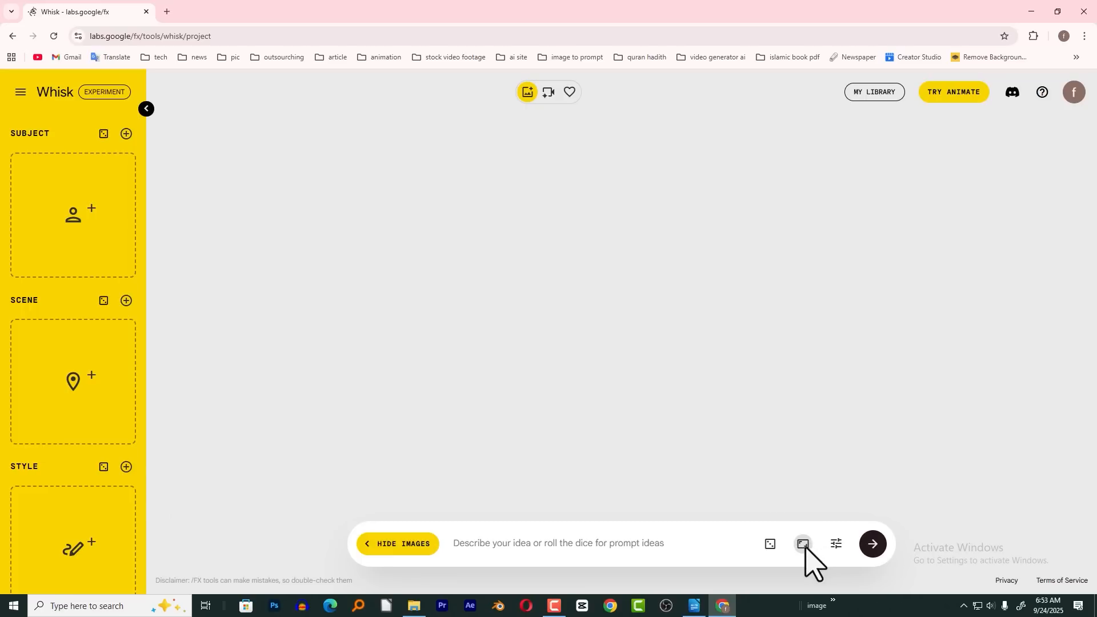
Set the aspect ratio of the generated images to 16:9 landscape
left_click(804, 545)
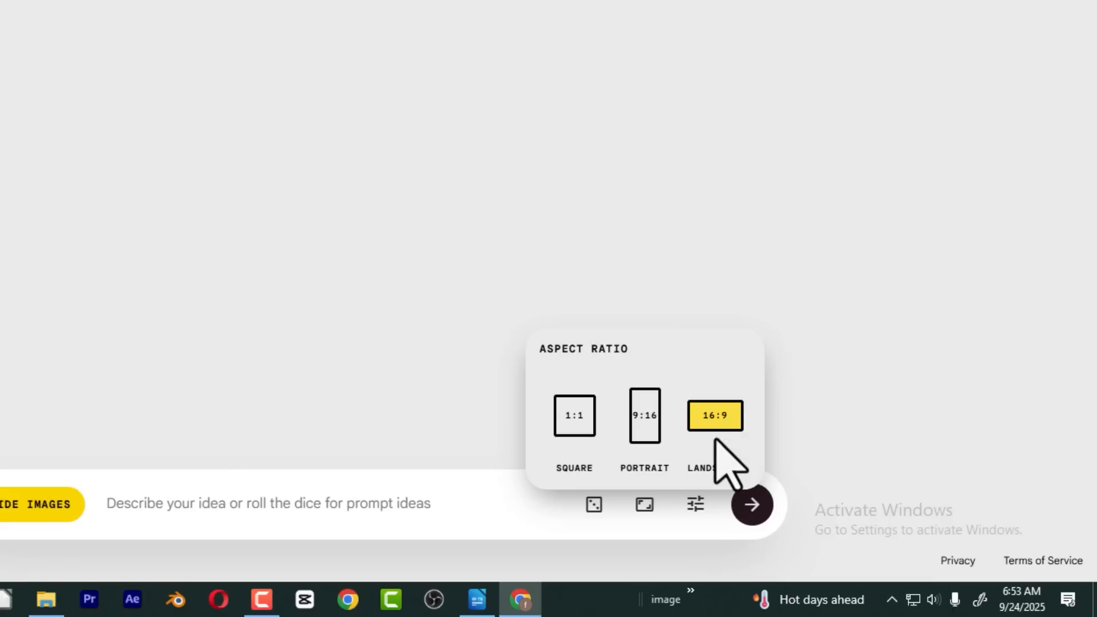
left_click(714, 418)
left_click(303, 338)
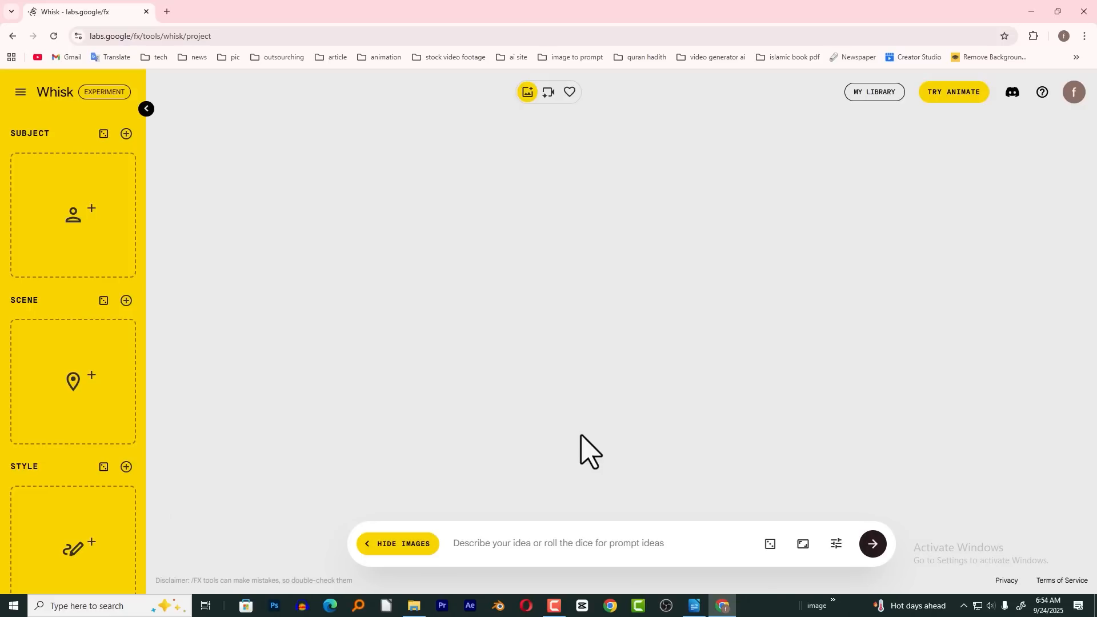
left_click(521, 546)
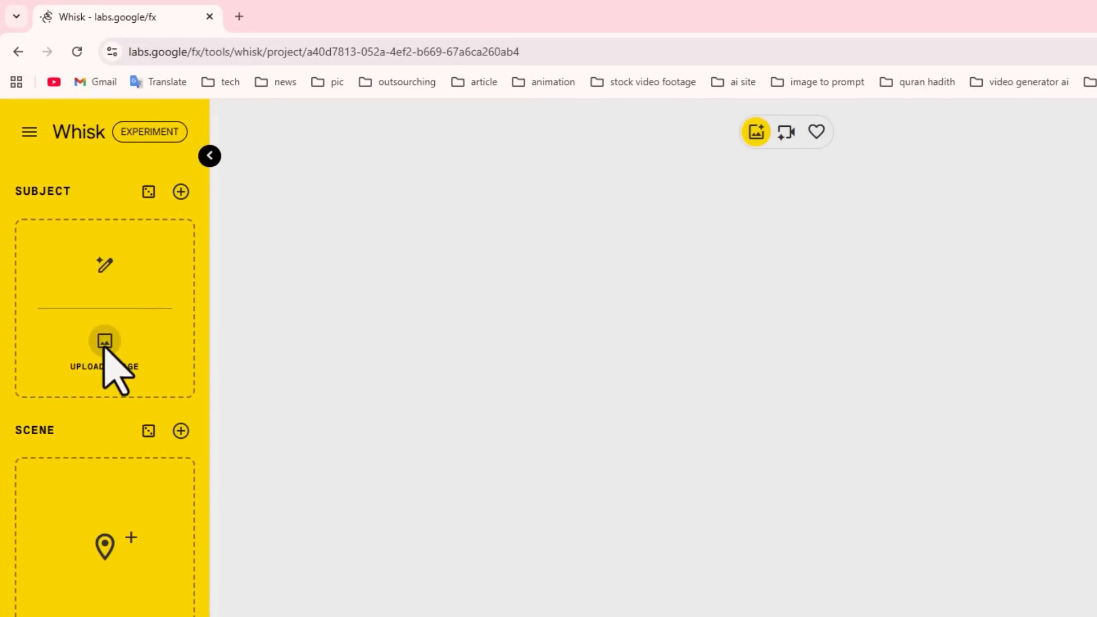
Generate a subject image from the prompt "একজন বাংলাদেশী সুদর্শন যুবকের পোর্টরেইট"
left_click(108, 258)
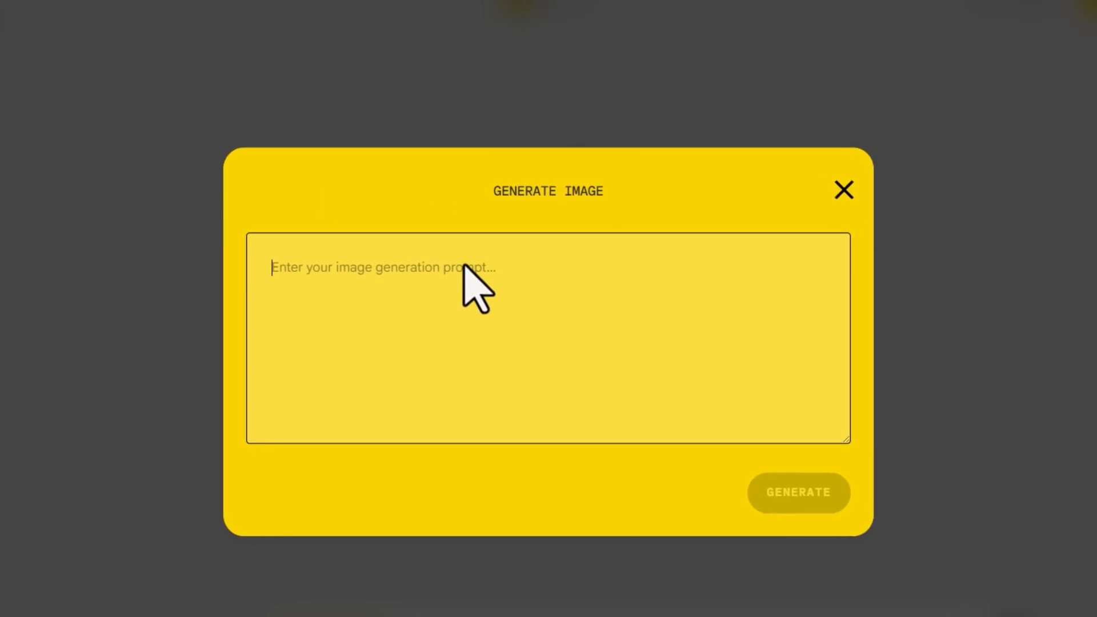
type("একজন বাংলাদেশী সুদর্শন যুবকের পোর্টরেইট")
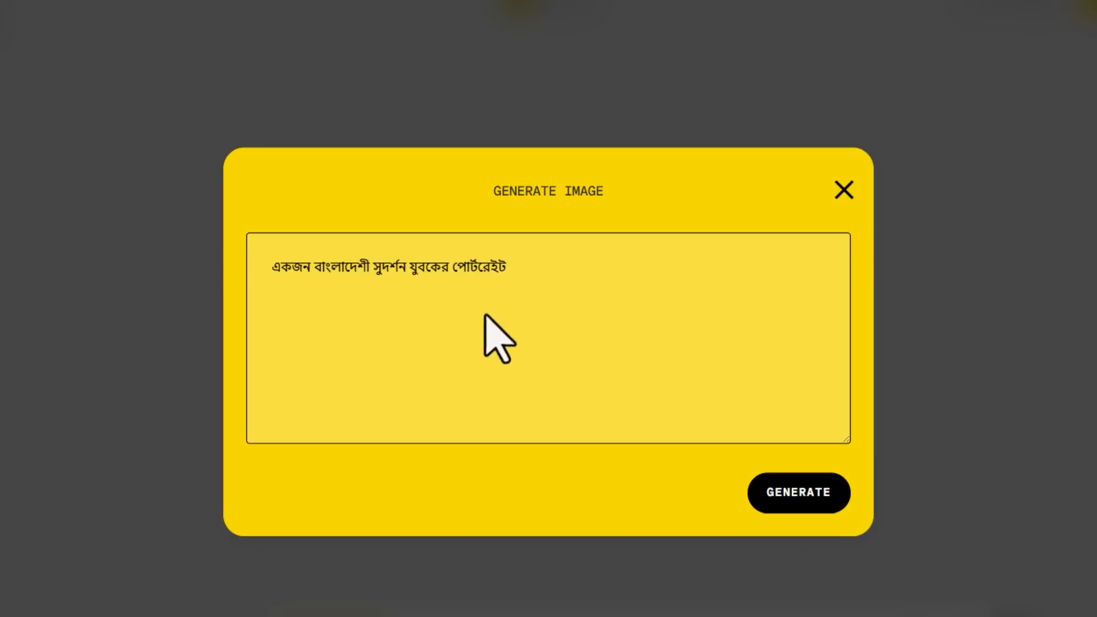
left_click(780, 498)
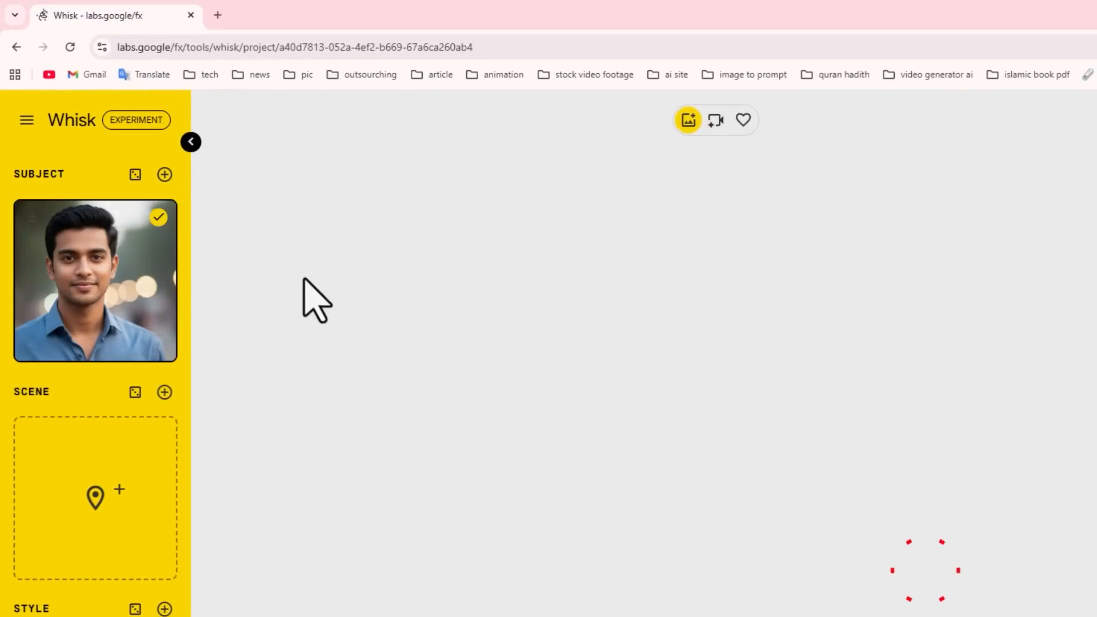
Delete the generated subject image and upload the photo "12" from Downloads as the subject, agreeing to the upload notice
mouse_move(69, 232)
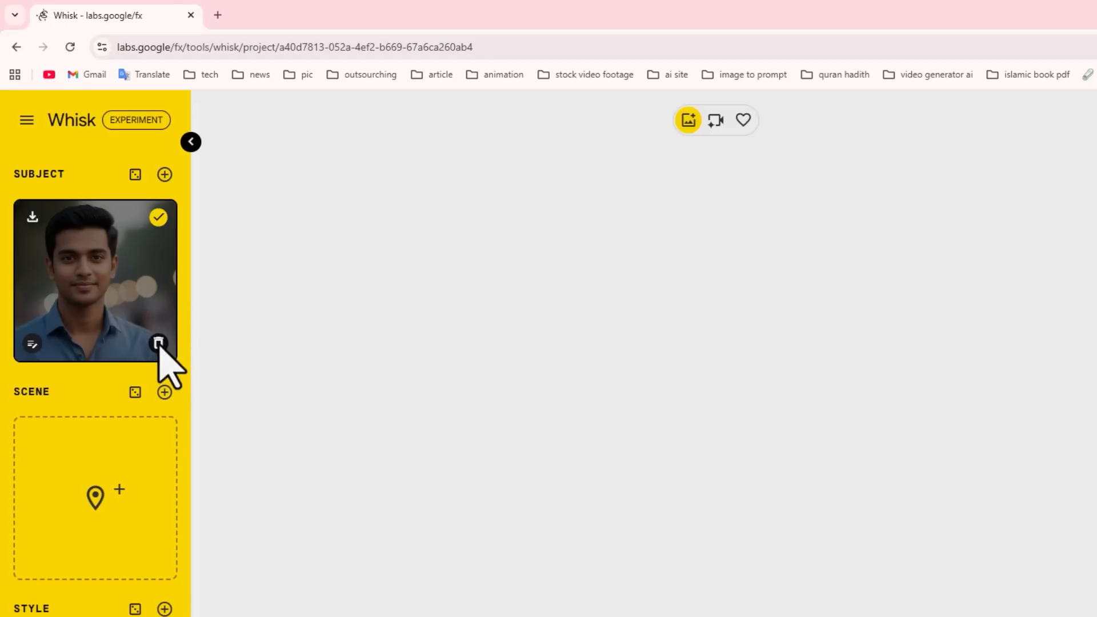
left_click_drag(161, 345, 156, 343)
left_click(159, 343)
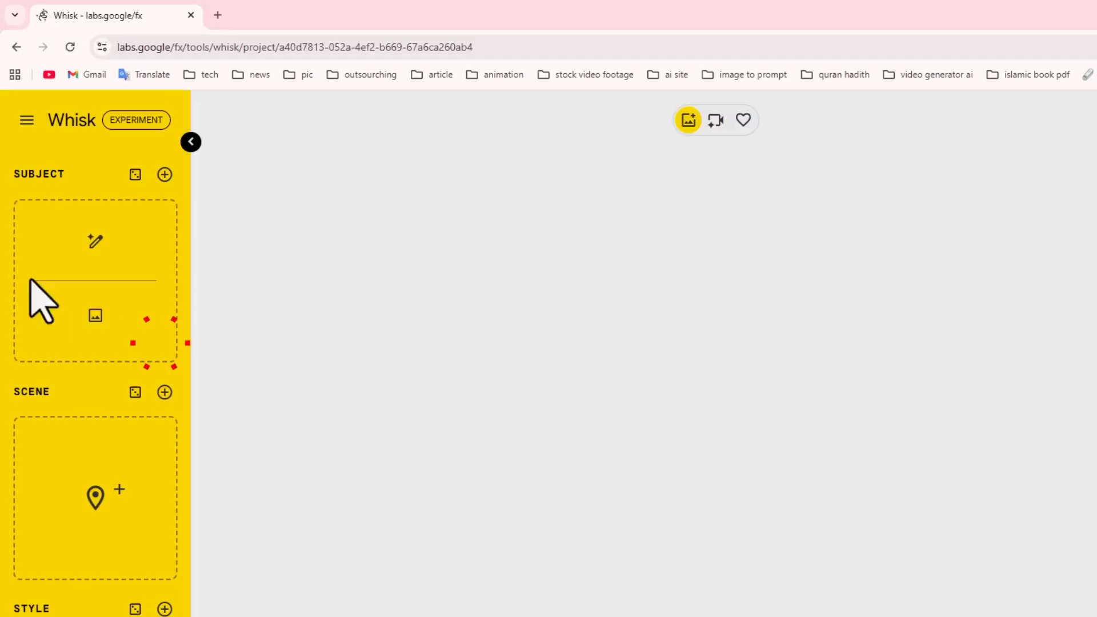
left_click(96, 312)
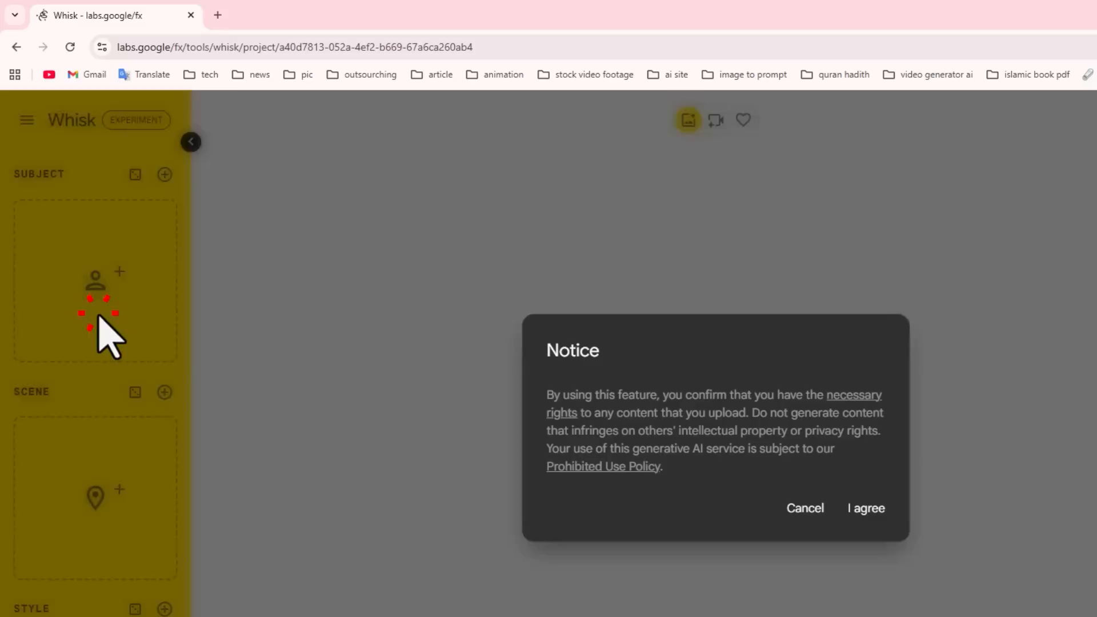
left_click(866, 508)
scroll(760, 458, "down", 6)
left_click(209, 557)
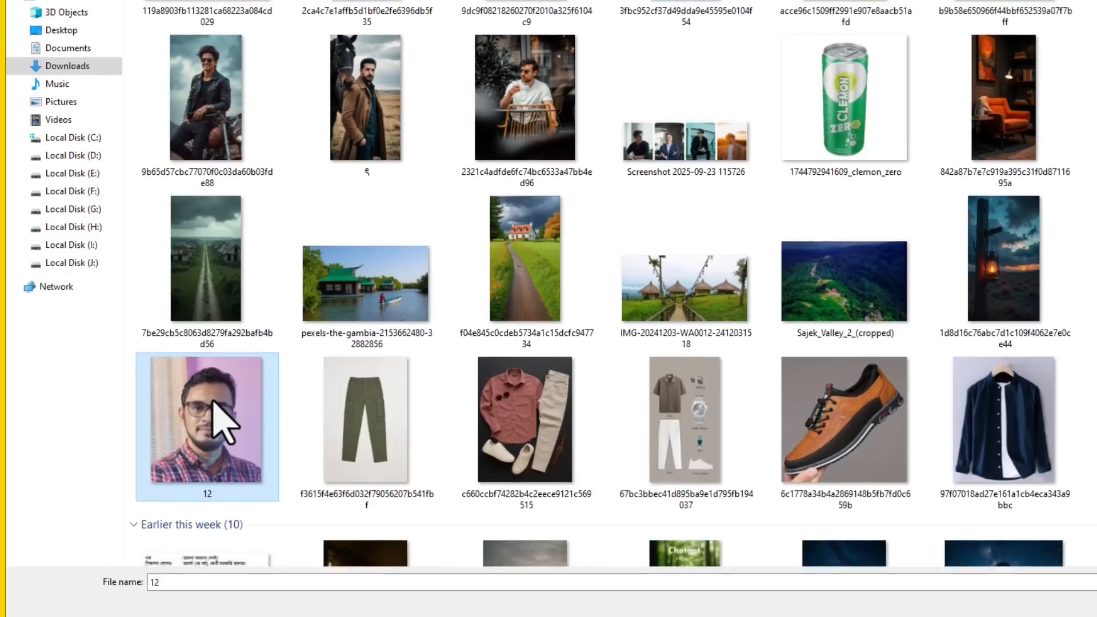
double_click(212, 357)
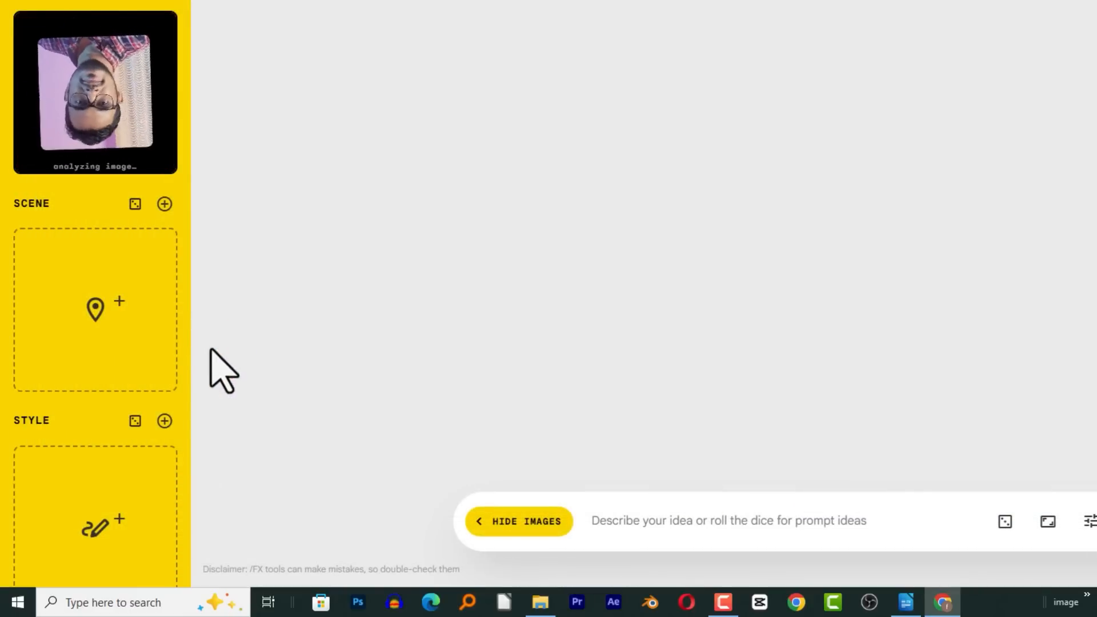
Review the full text description of the uploaded subject photo in its edit details, and close the details without editing
mouse_move(108, 35)
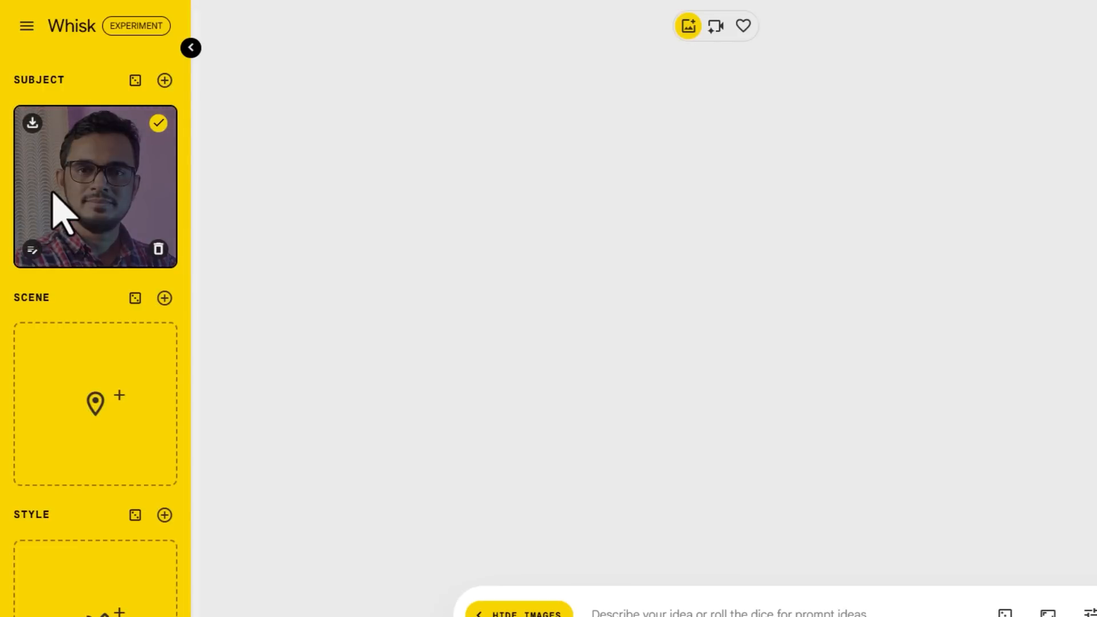
left_click(32, 251)
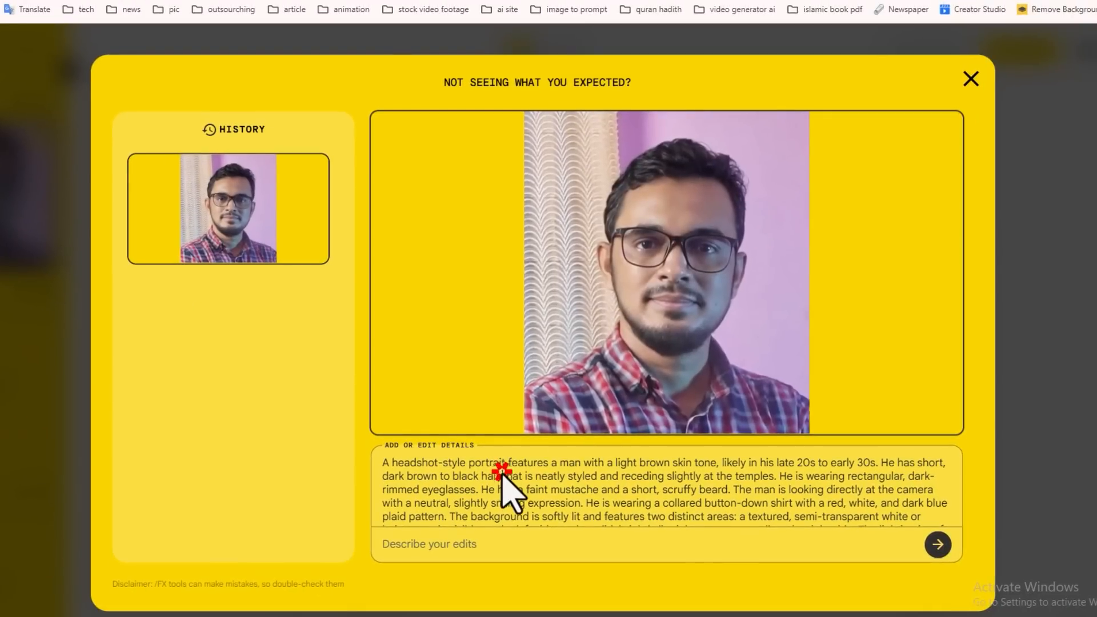
left_click(502, 473)
scroll(595, 514, "down", 2)
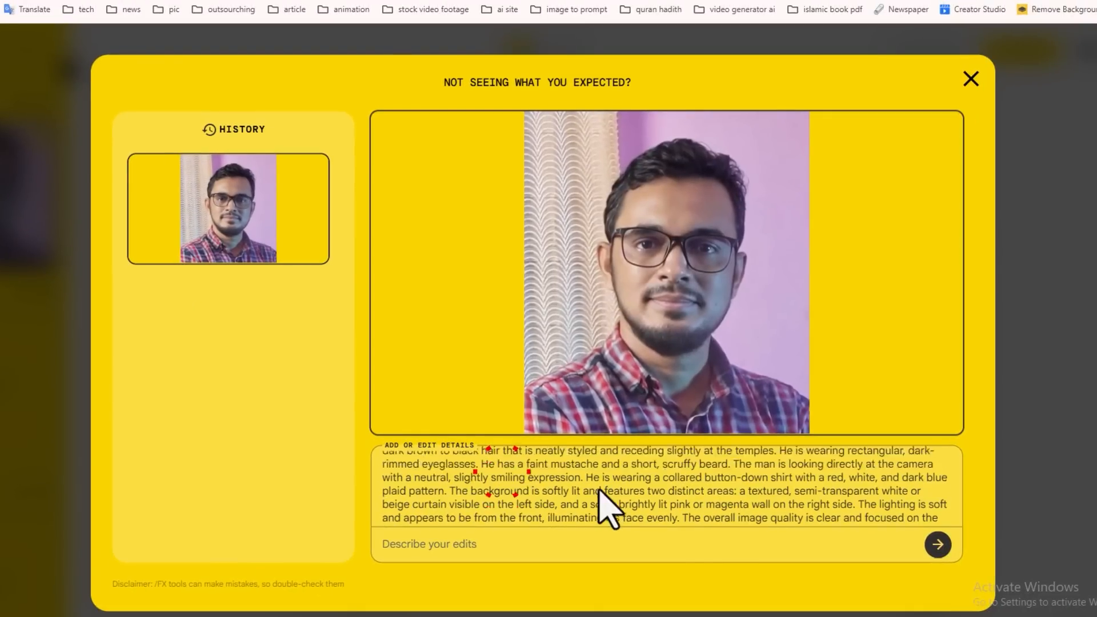
scroll(579, 514, "up", 2)
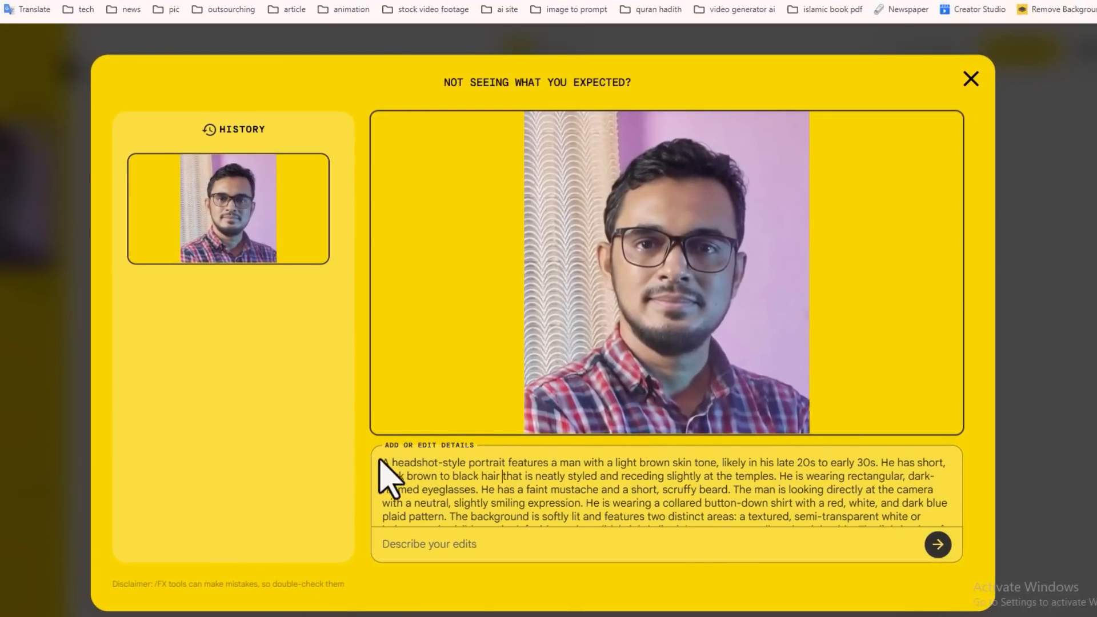
left_click_drag(382, 460, 625, 528)
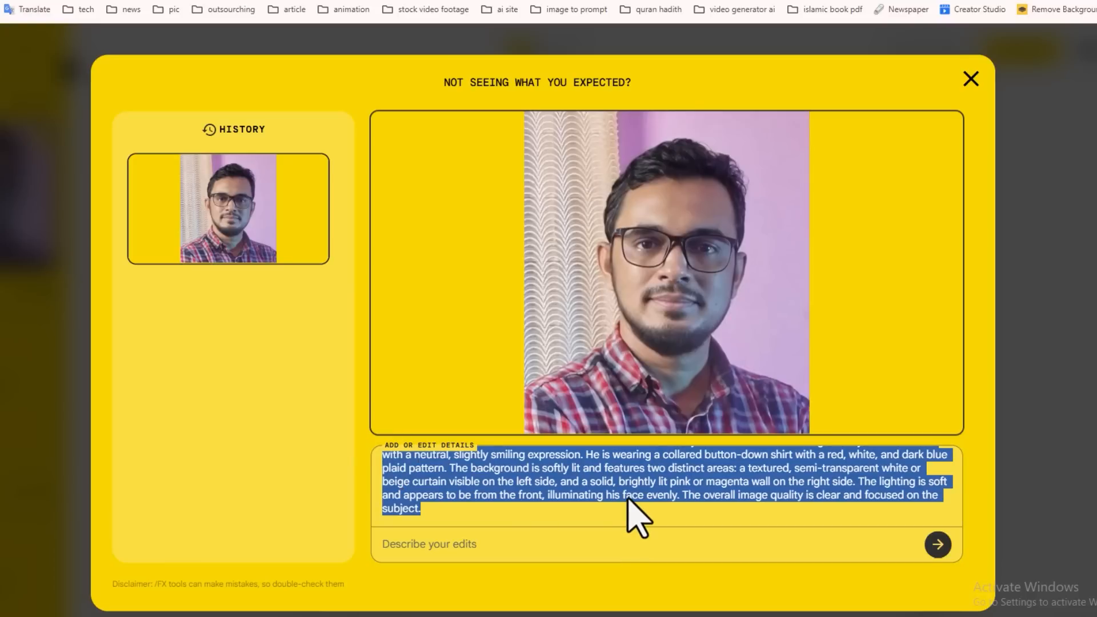
left_click(971, 79)
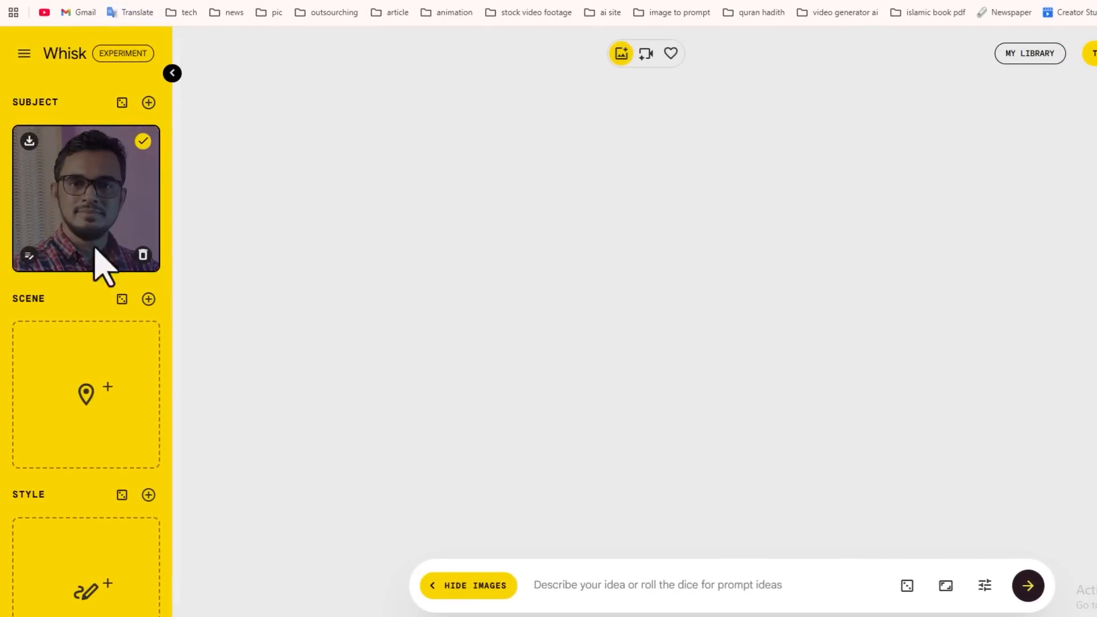
Upload the red brick building photo as the scene and the mosque-at-sunset photo from the "image style" folder as the style
mouse_move(85, 423)
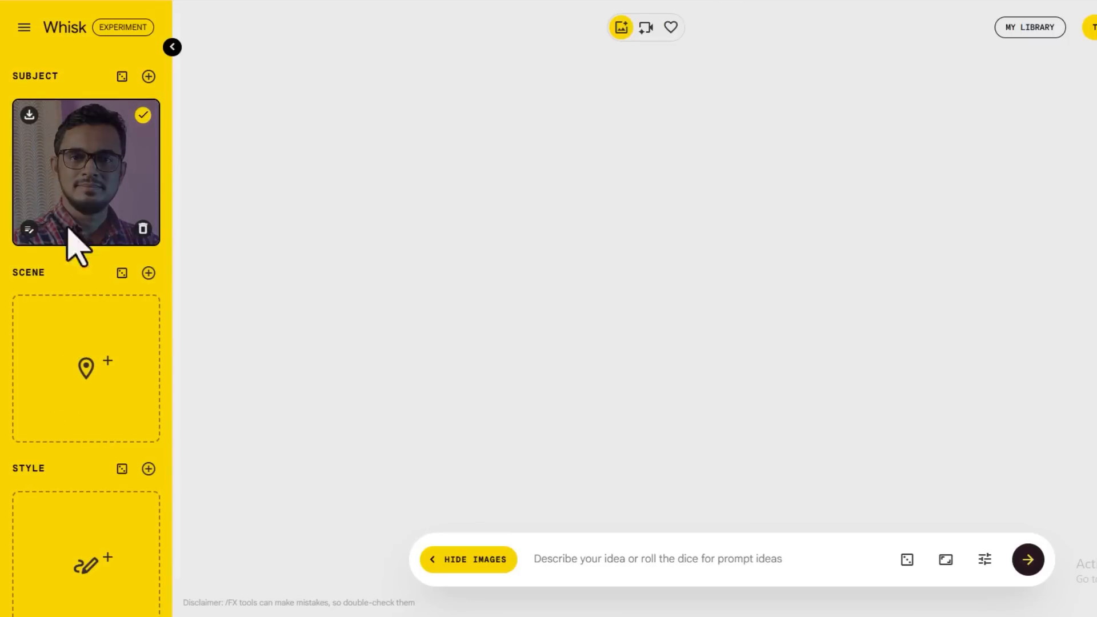
left_click(86, 394)
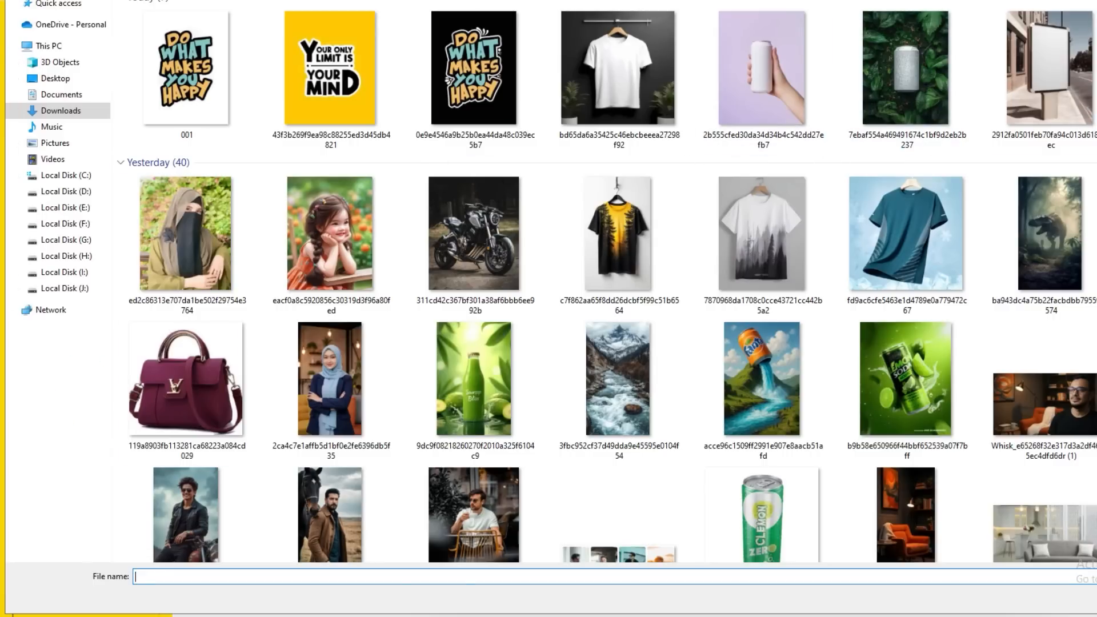
scroll(612, 291, "down", 3)
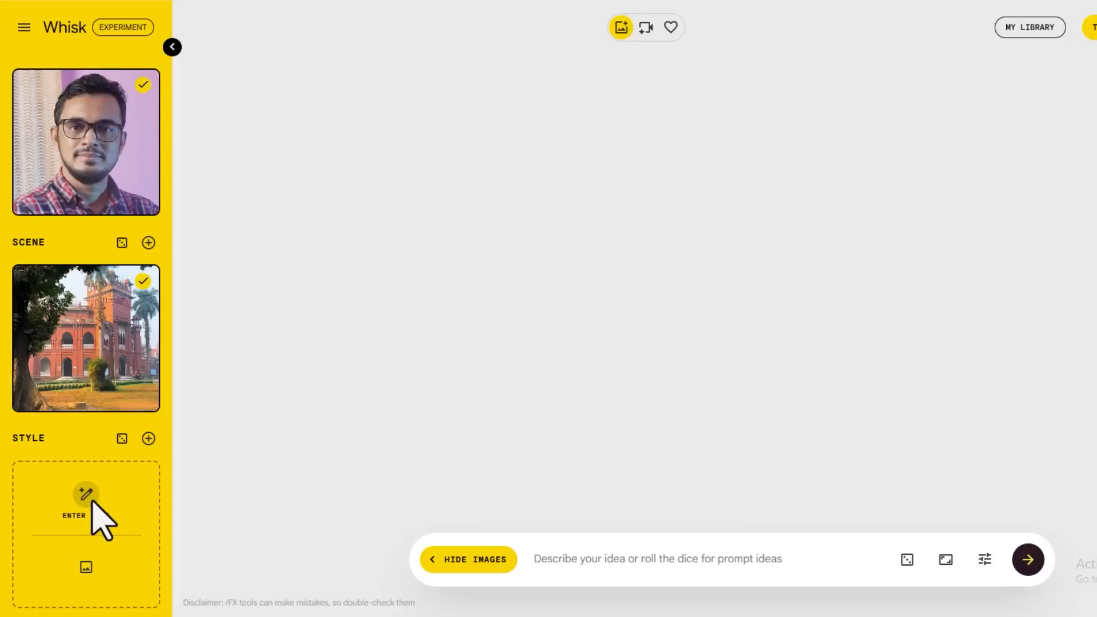
left_click(93, 570)
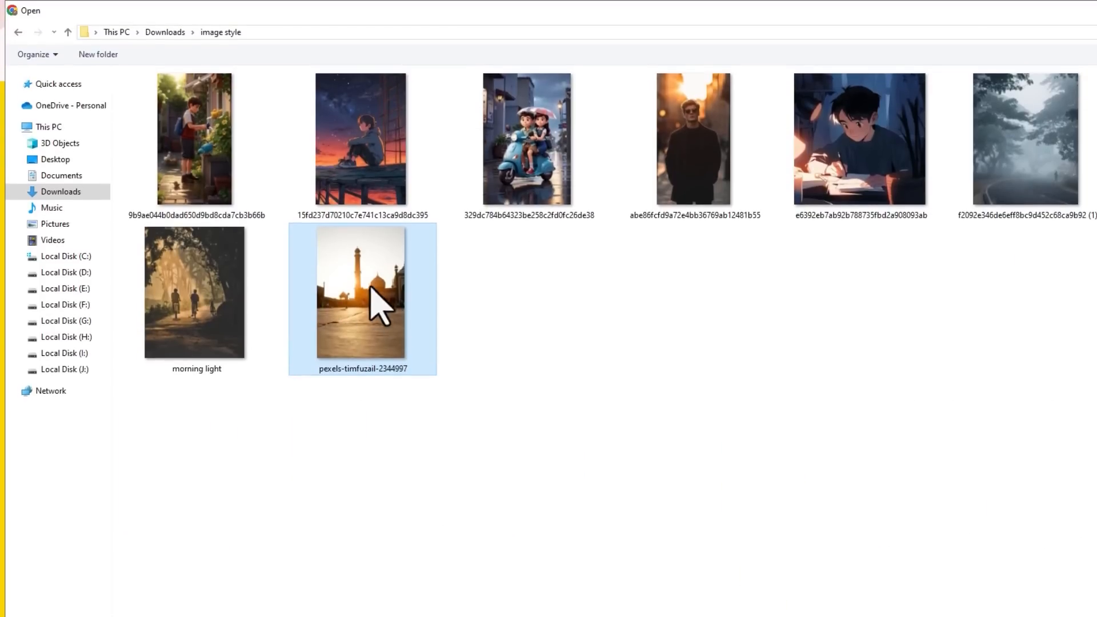
double_click(374, 273)
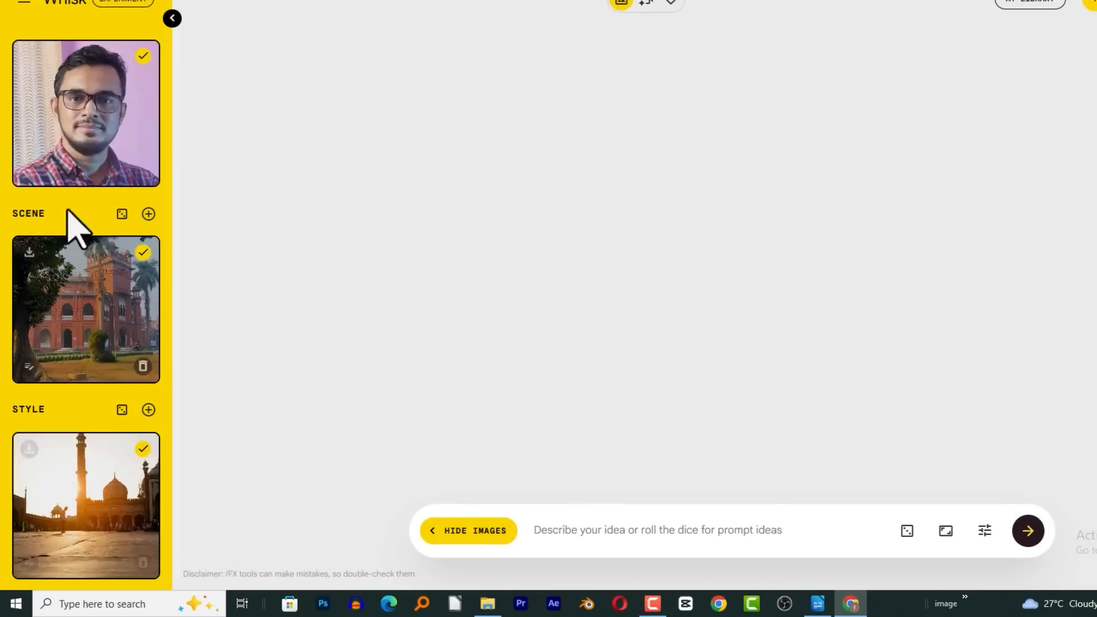
Generate images from the three references with the prompt "যুবকটি পকেটে হাত দিয়ে দাড়িয়ে আছে"
left_click(571, 533)
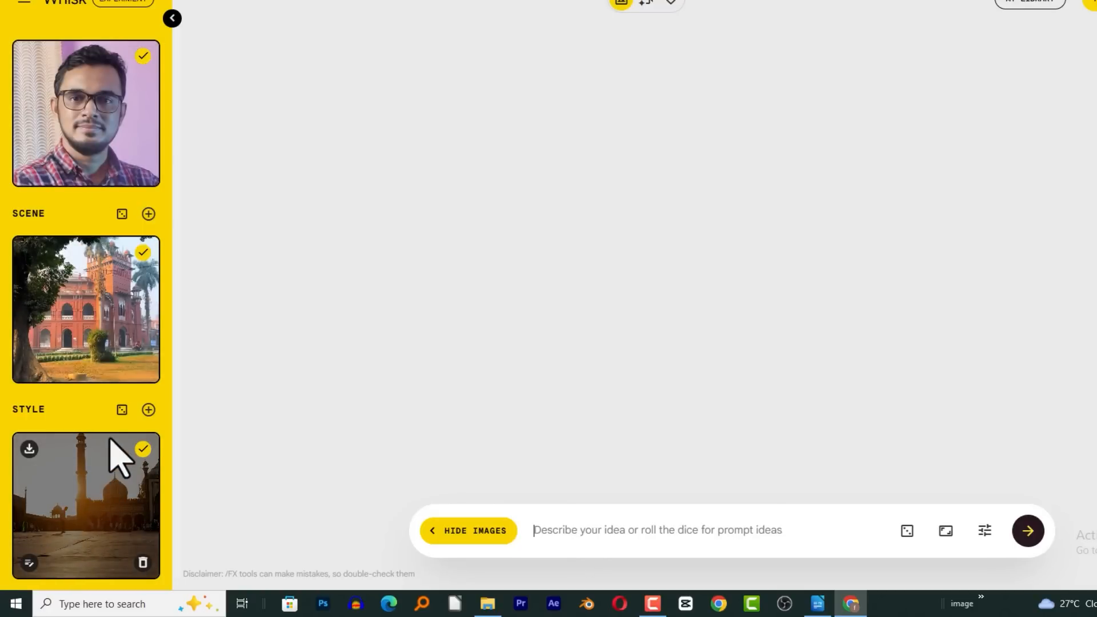
left_click(674, 534)
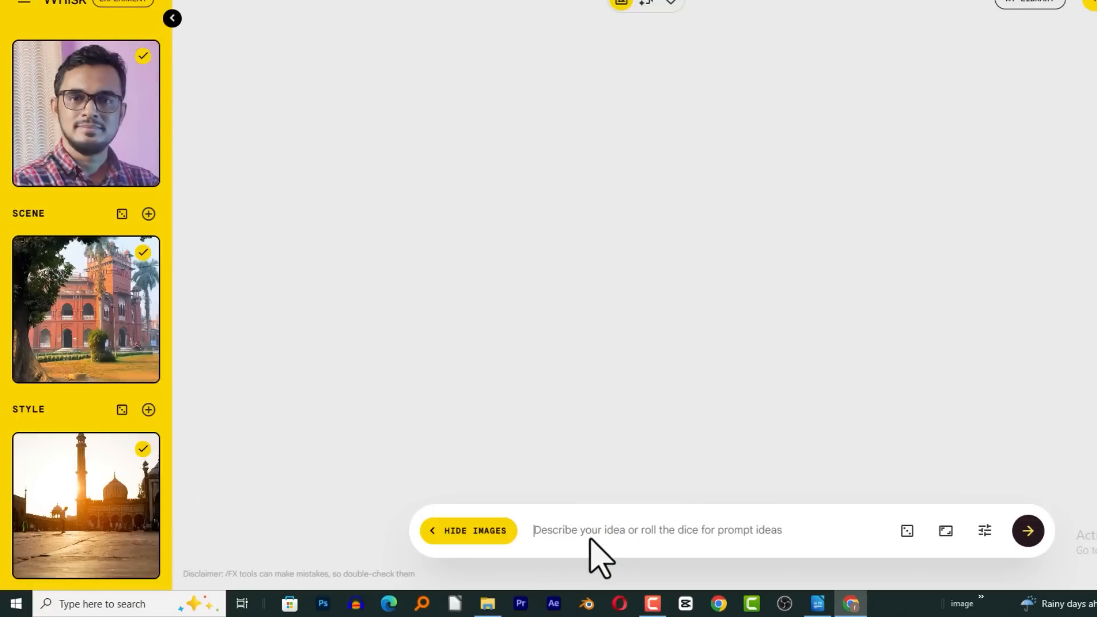
type("যুবকটি পকেটে হাত দিয়ে দাঁড়িয়ে আছে")
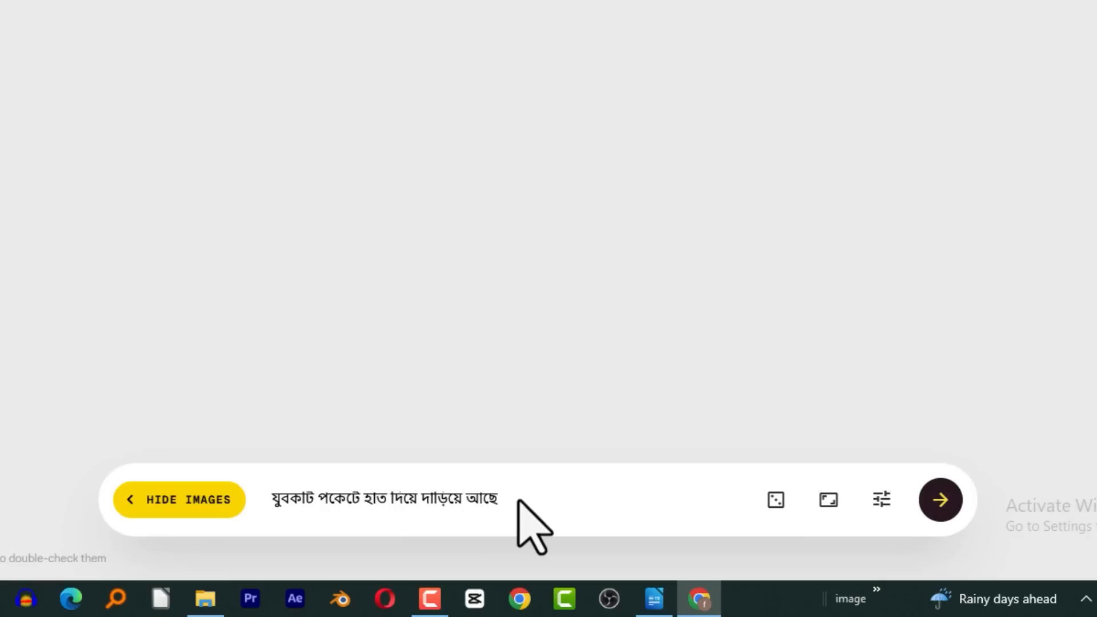
left_click(942, 502)
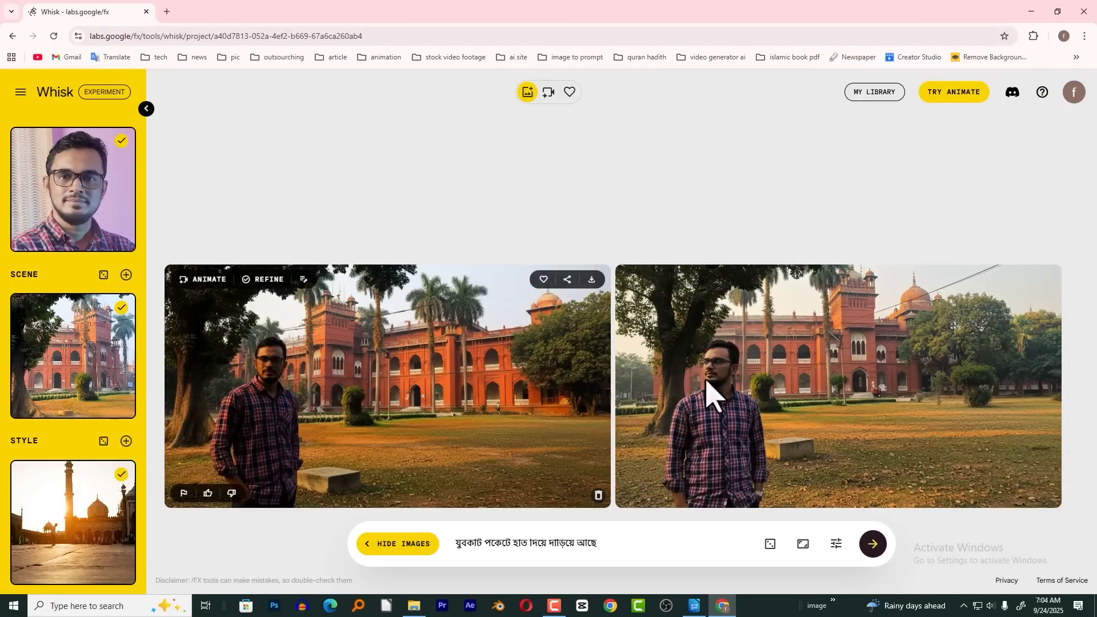
Examine the two generated images of the man in front of the building at enlarged size, and close the preview
left_click(749, 371)
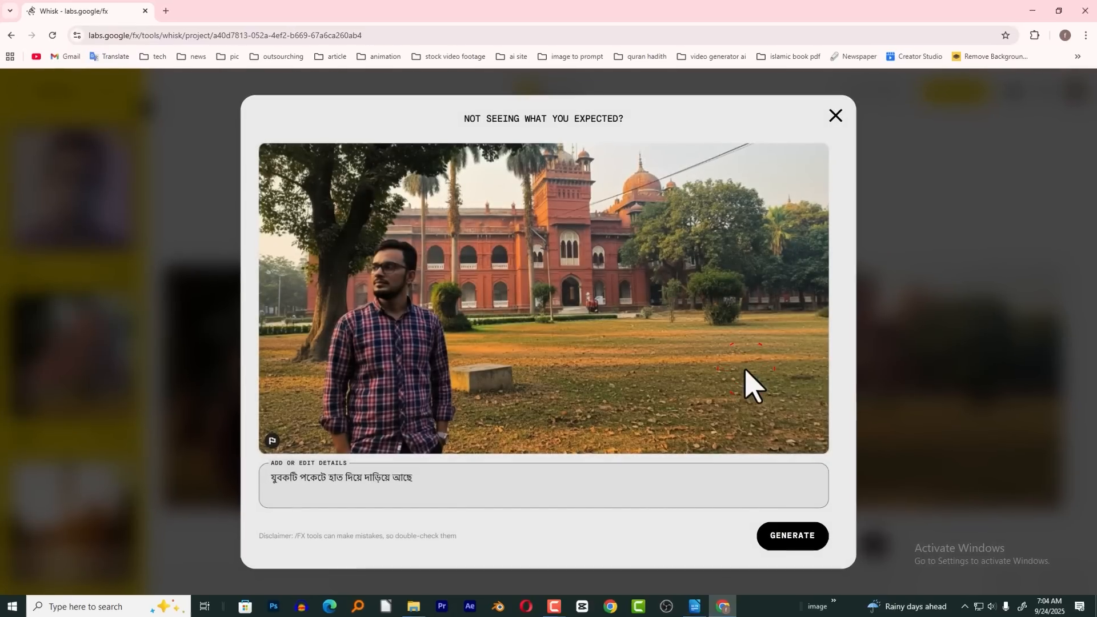
left_click(919, 59)
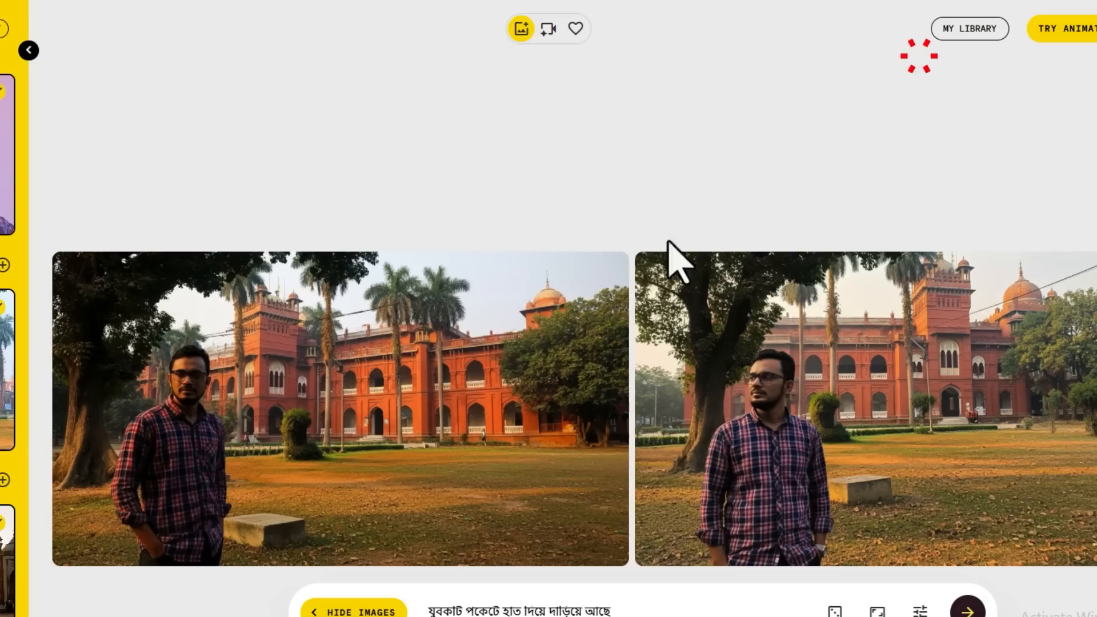
left_click(466, 399)
left_click(917, 60)
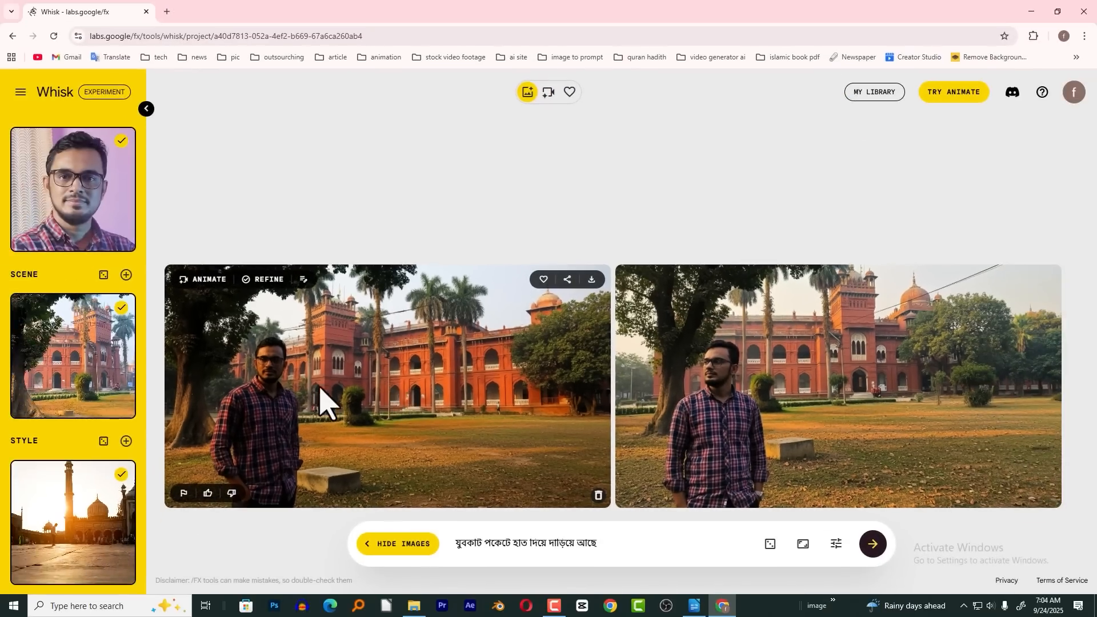
left_click(374, 370)
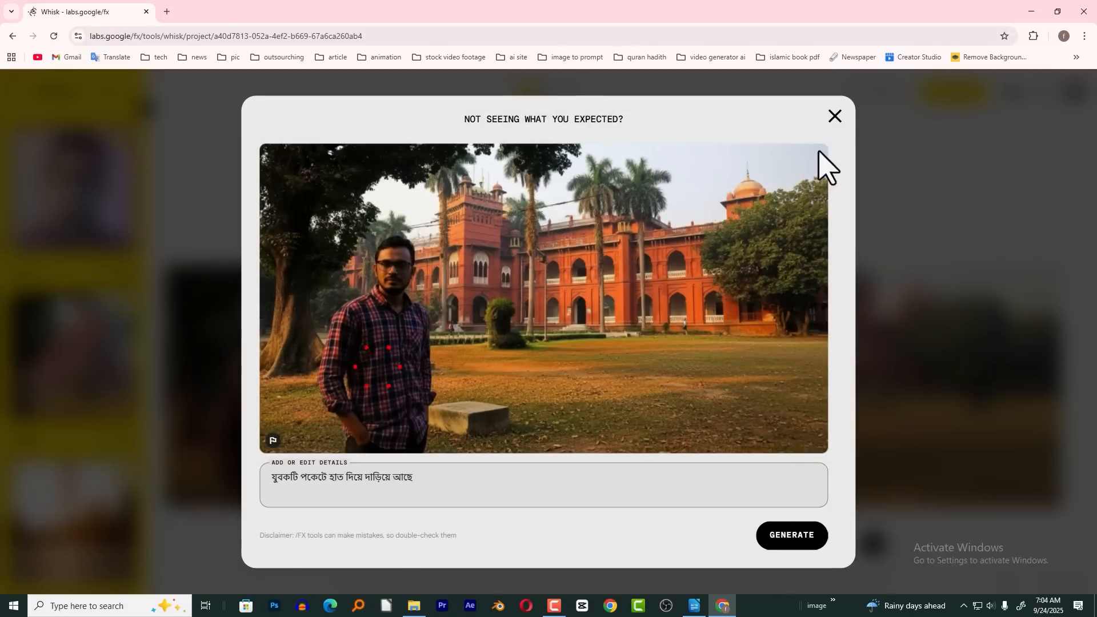
left_click(834, 110)
left_click(887, 370)
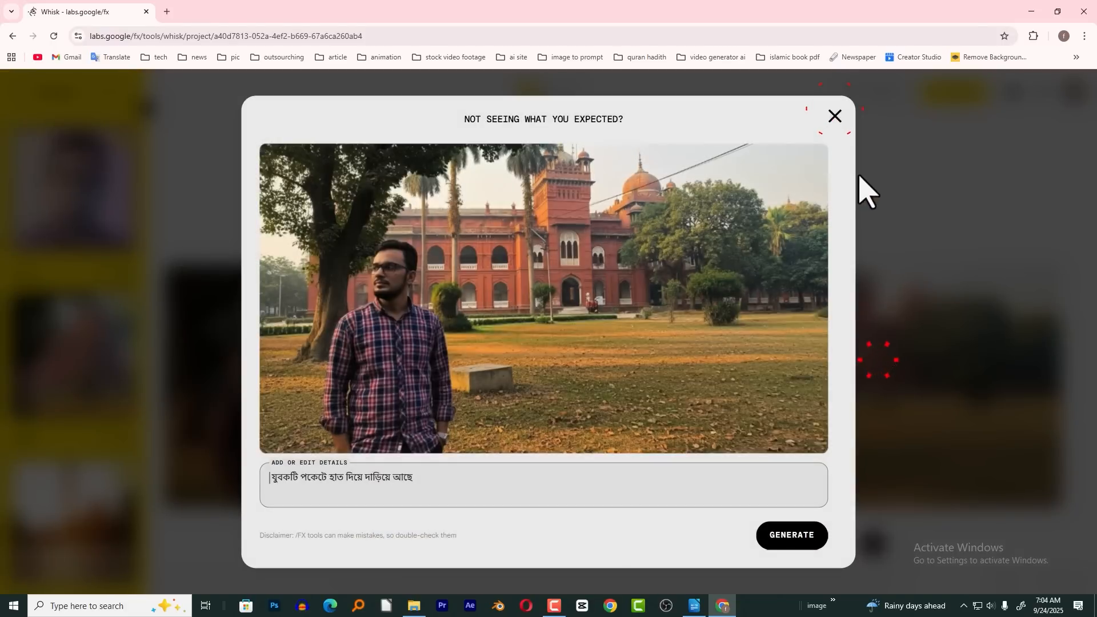
left_click(834, 113)
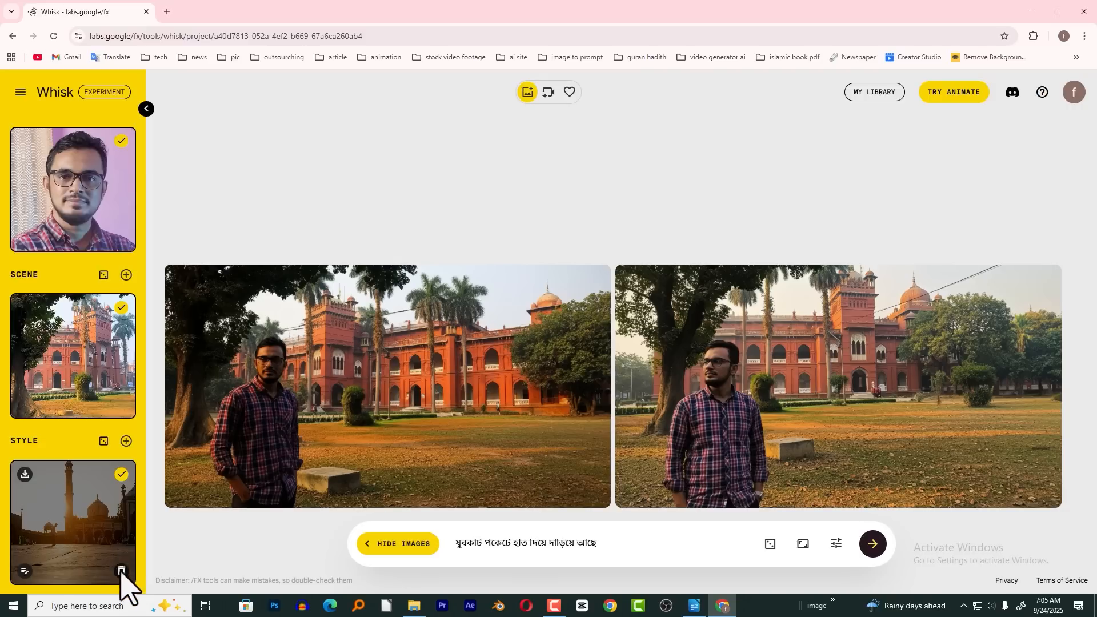
Replace the style reference with the foggy forest road image from the "image style" folder
left_click(124, 564)
left_click(74, 543)
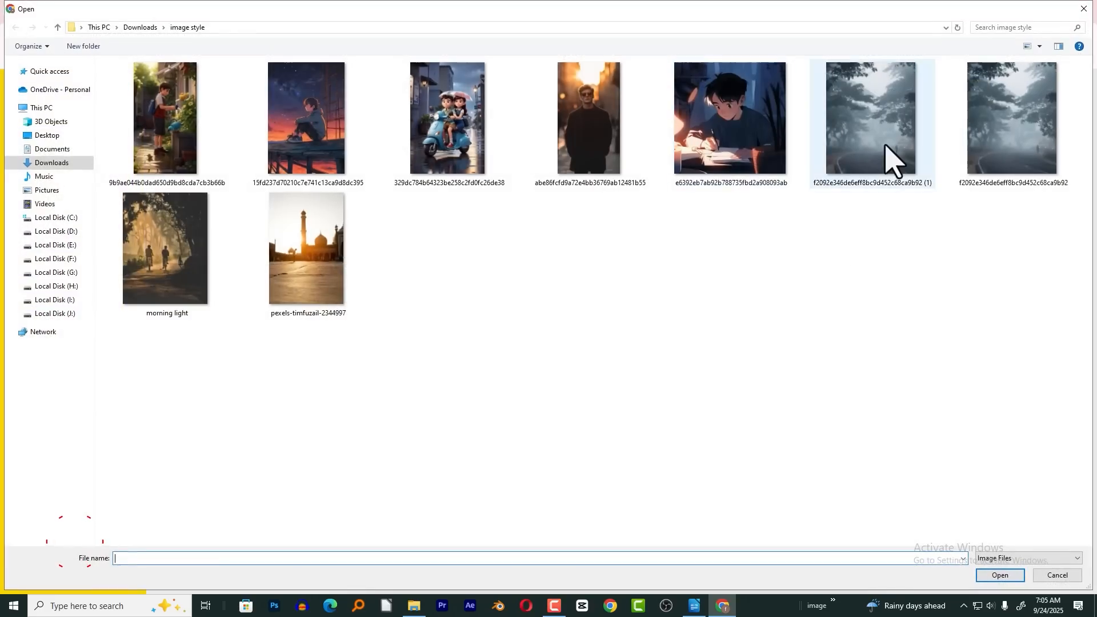
double_click(893, 160)
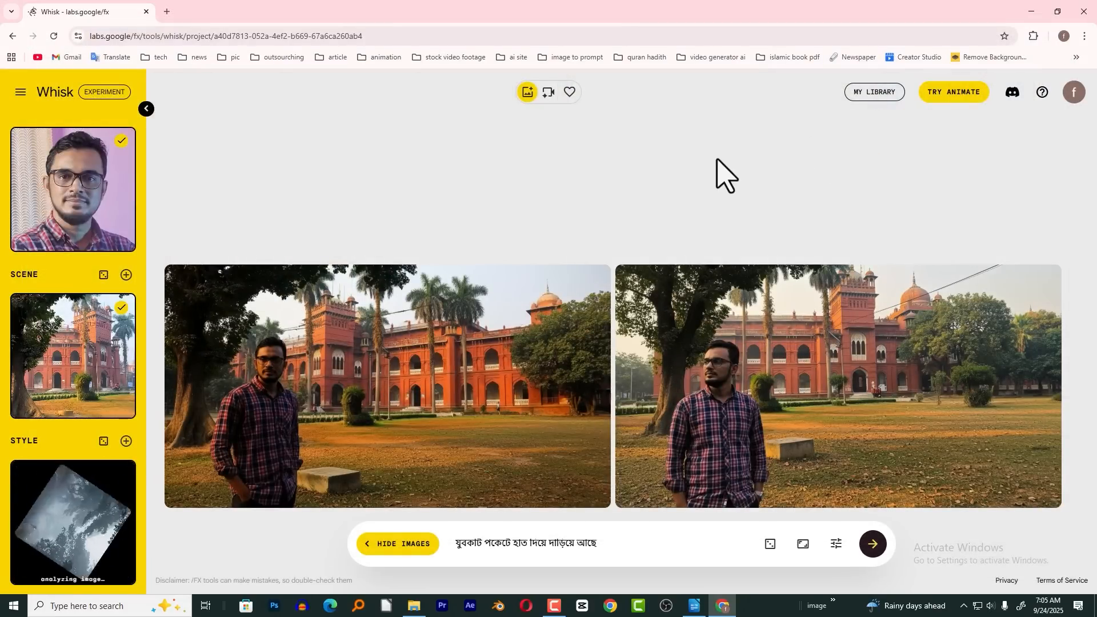
Generate images with the prompt "যুবকটি দাঁড়িয়ে সেলফি তুলছে। পয়েন্ট-অফ-ভিউ (POV) বা সেলফি দৃষ্টিকোণ থেকে"
triple_click(501, 541)
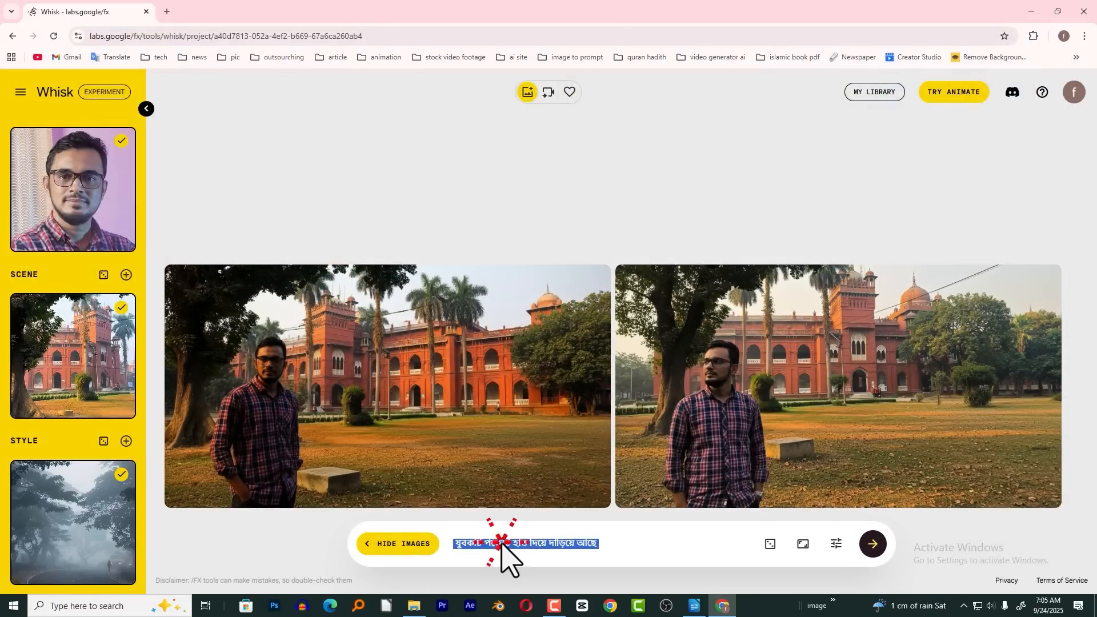
type("যুবকটি দাঁড়িয়ে সেলফি তুলছে। পয়েন্ট-অফ-ভিউ (POV) বা সেলফি দৃষ্টিকোণ থেকে")
left_click_drag(461, 539, 564, 539)
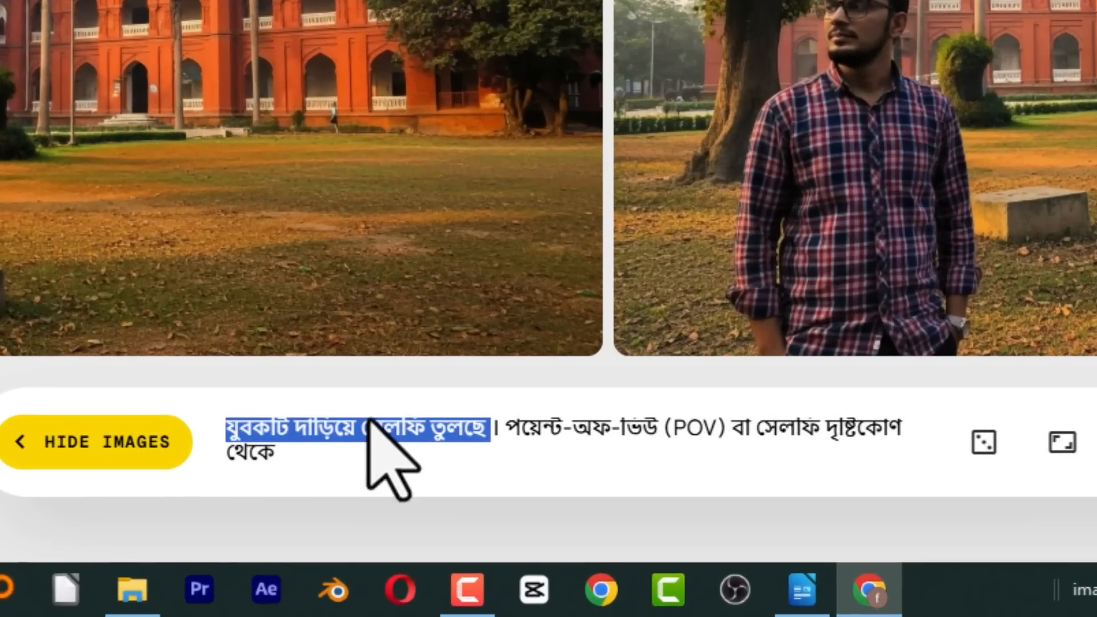
left_click(492, 444)
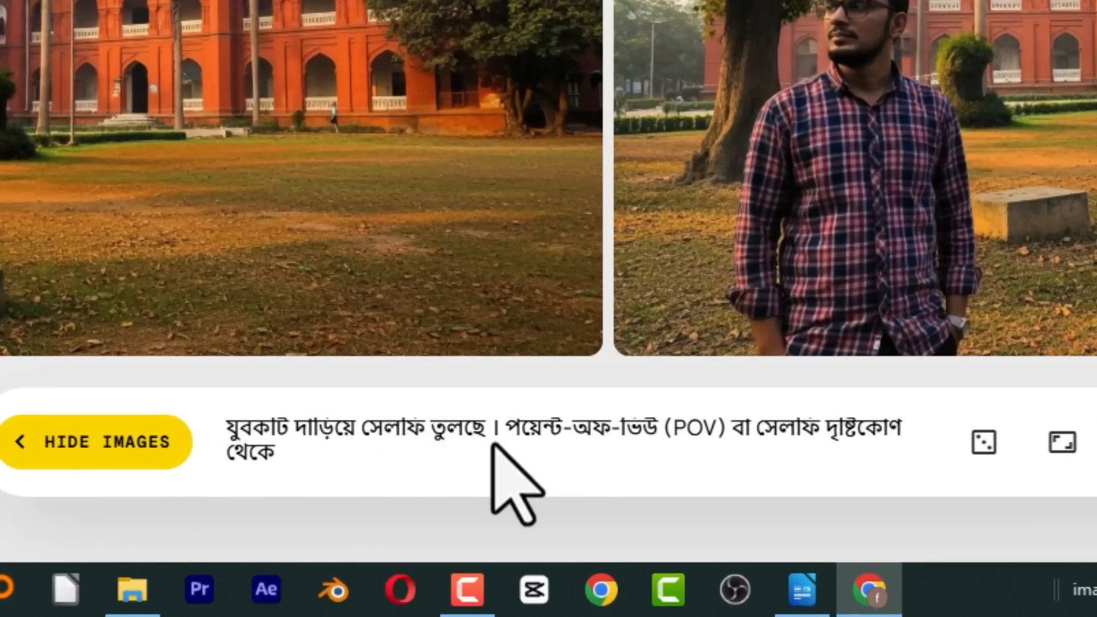
mouse_move(503, 430)
left_mouse_down()
mouse_move(522, 443)
mouse_move(743, 471)
left_mouse_up()
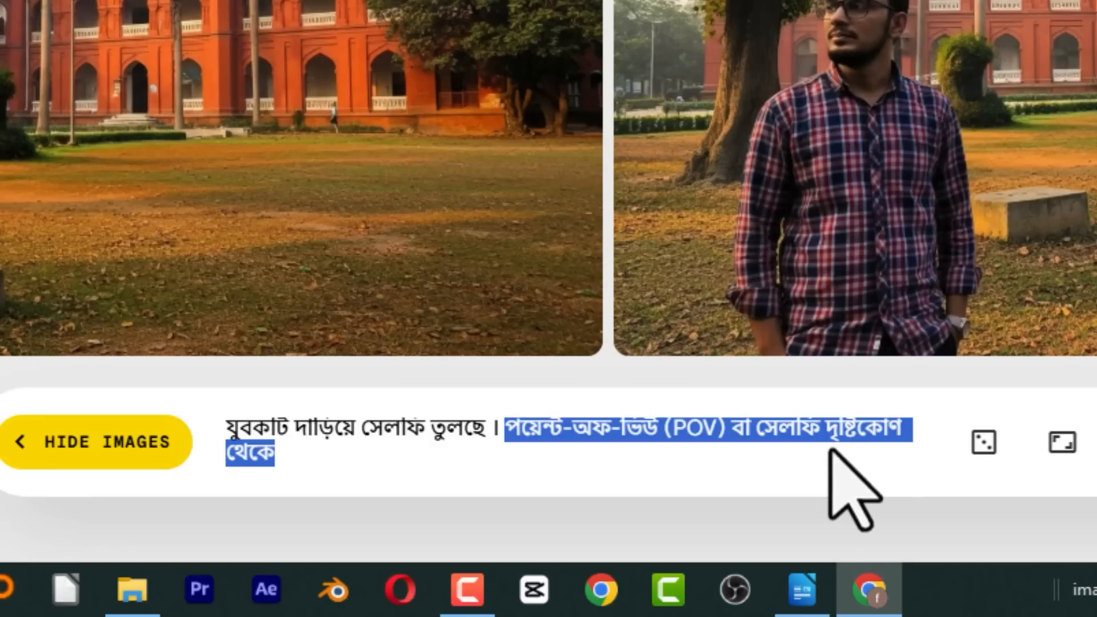
left_click(586, 461)
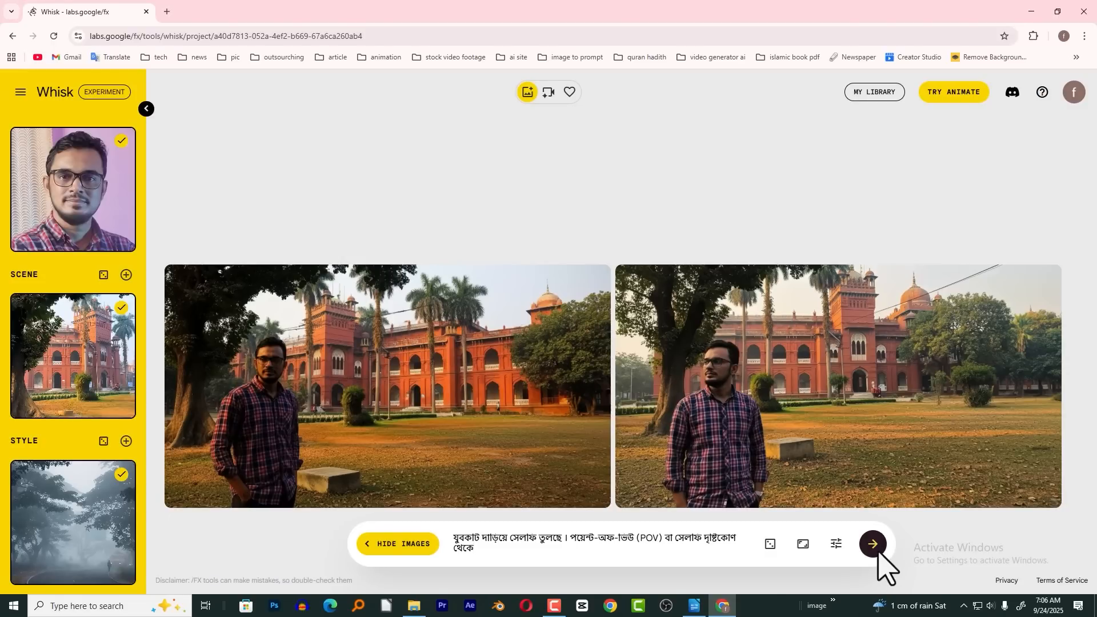
mouse_move(98, 537)
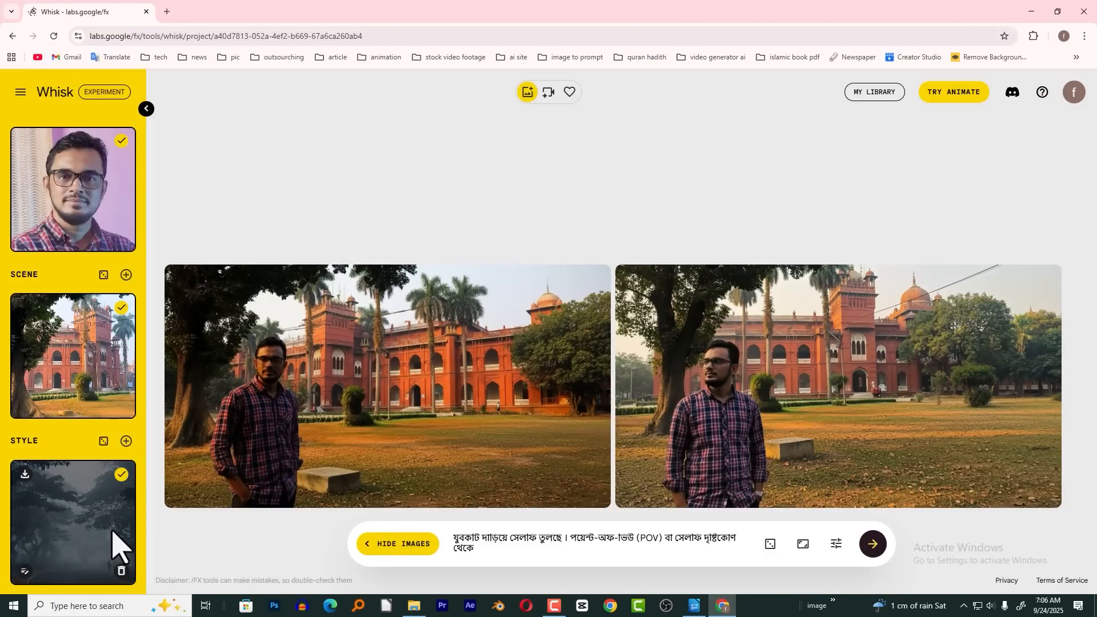
left_click(874, 544)
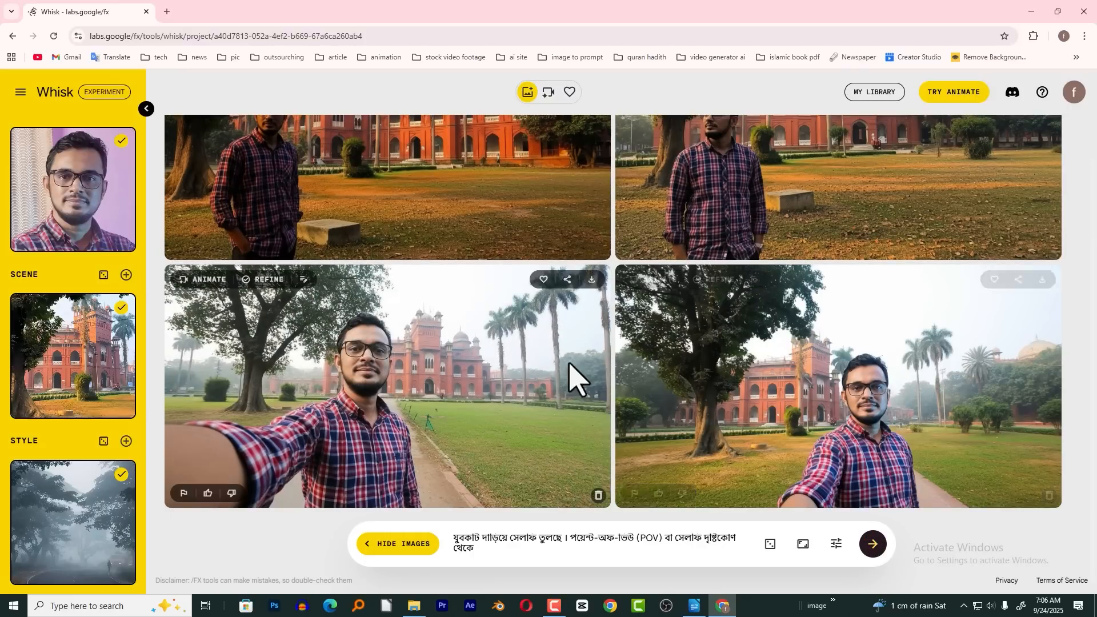
Examine the two generated selfie images in front of the red brick building at enlarged size, and close the preview
left_click(548, 369)
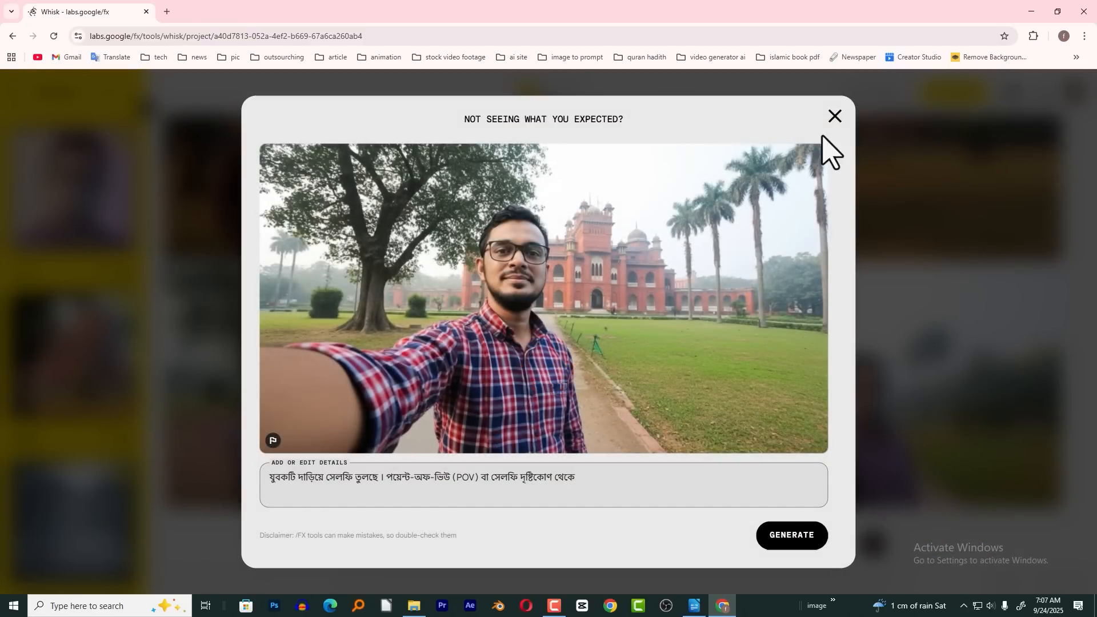
left_click(833, 110)
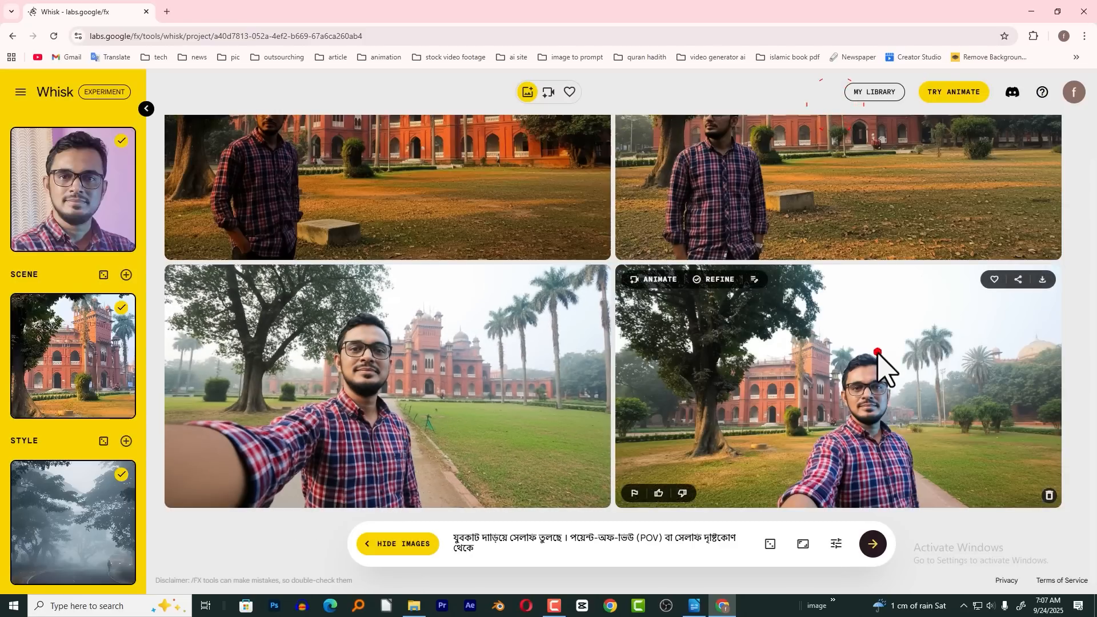
left_click(879, 353)
left_click(833, 111)
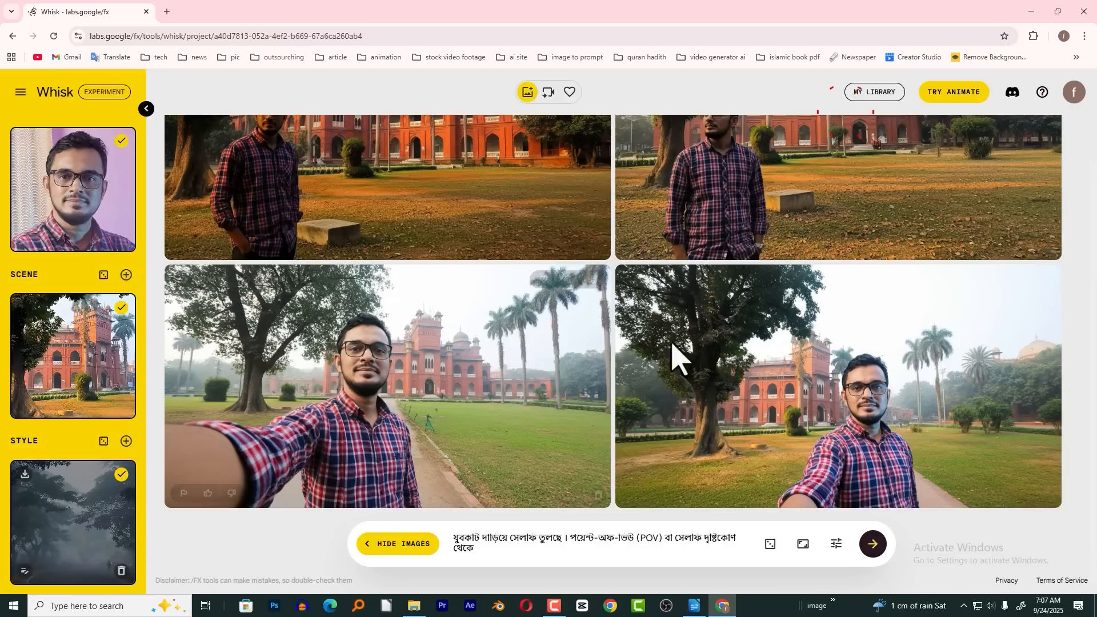
left_click(923, 376)
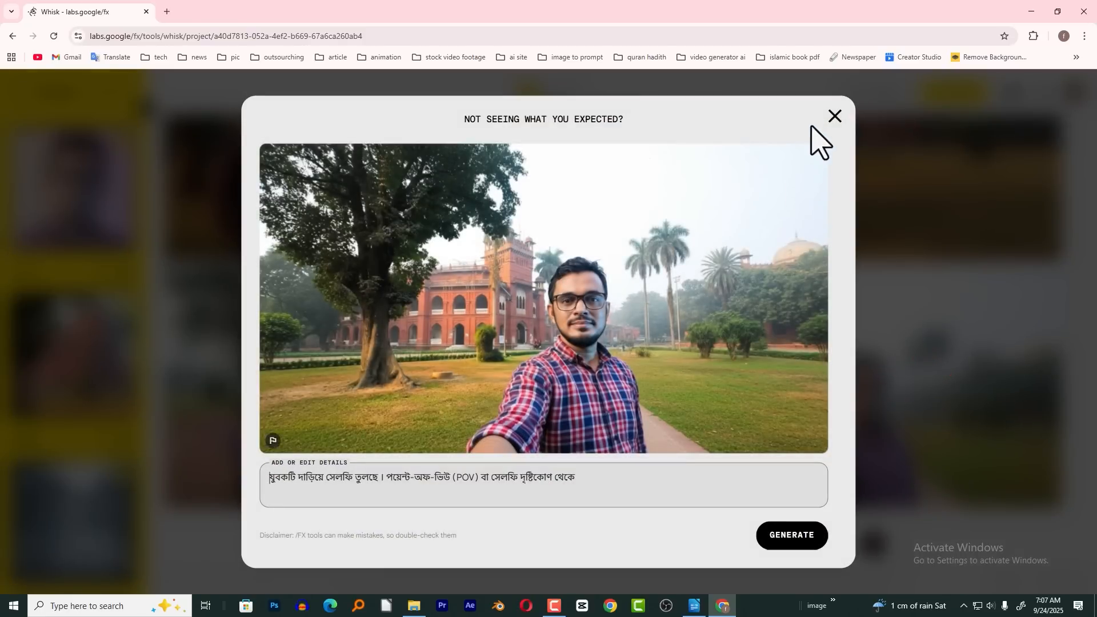
left_click(834, 116)
left_click(462, 350)
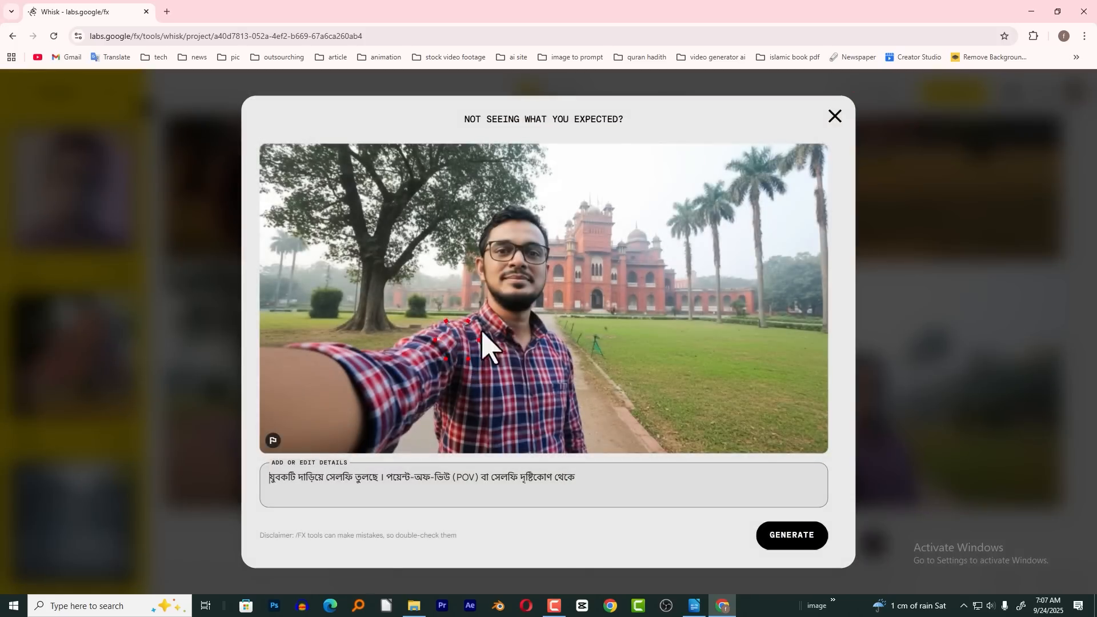
left_click(835, 116)
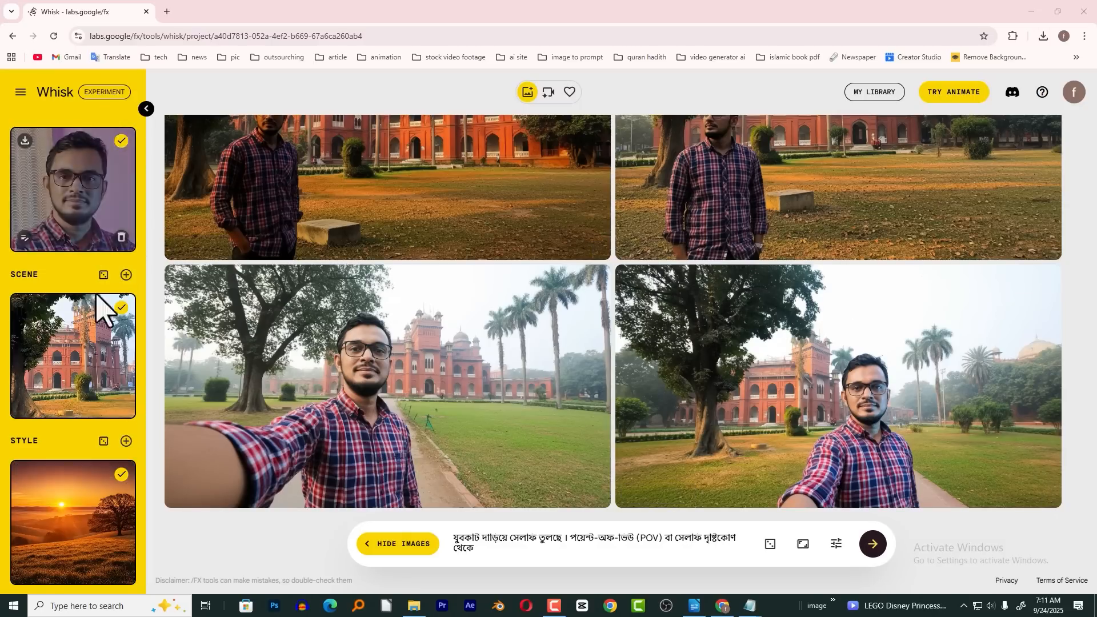
Replace the scene reference with the black motorcycle photo from the Downloads folder
left_click(121, 403)
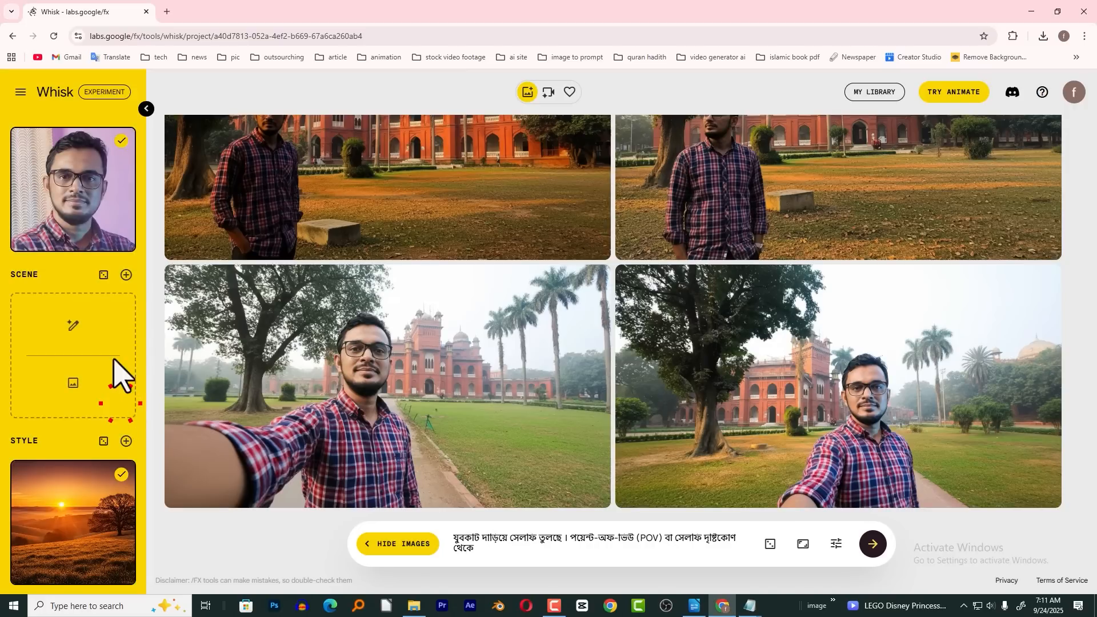
left_click(77, 390)
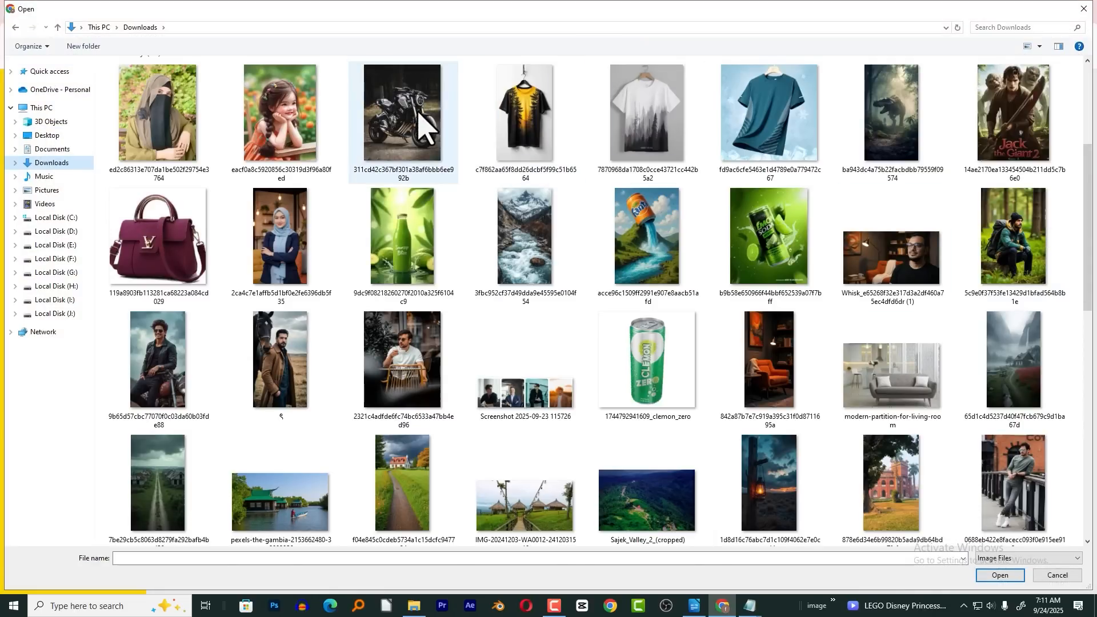
double_click(423, 125)
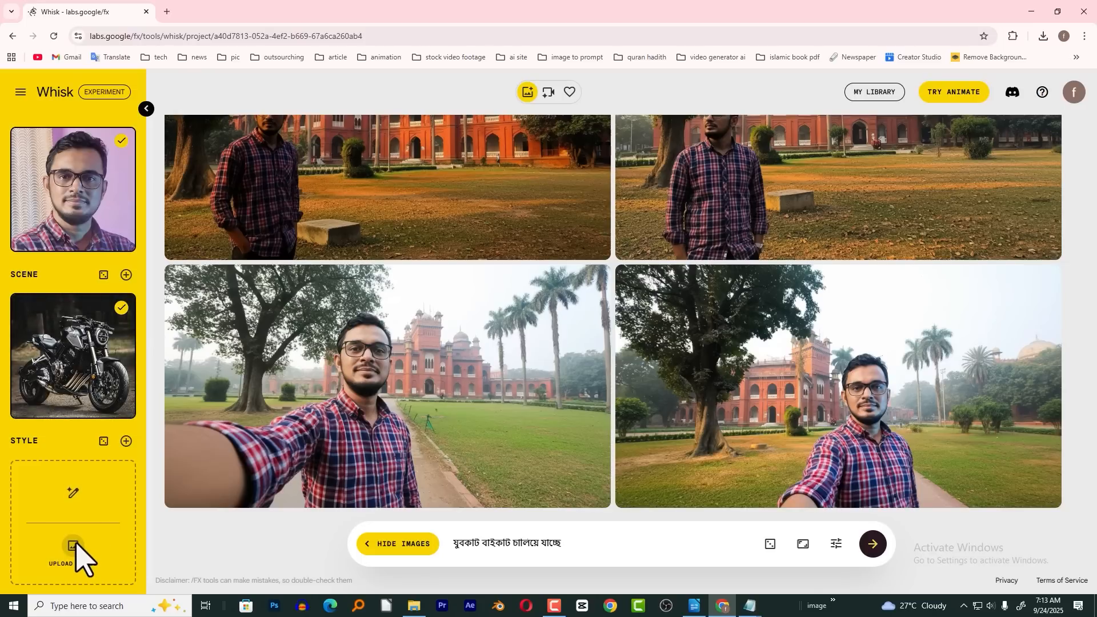
Upload the same black motorcycle photo from the Downloads folder as the style reference
mouse_move(68, 369)
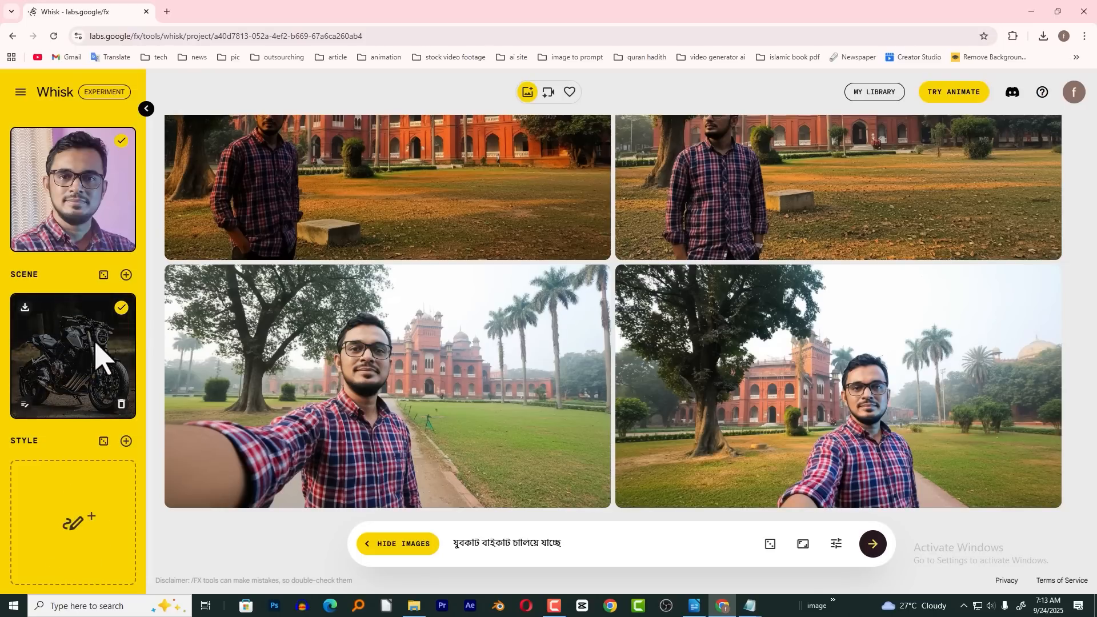
mouse_move(96, 564)
mouse_move(78, 550)
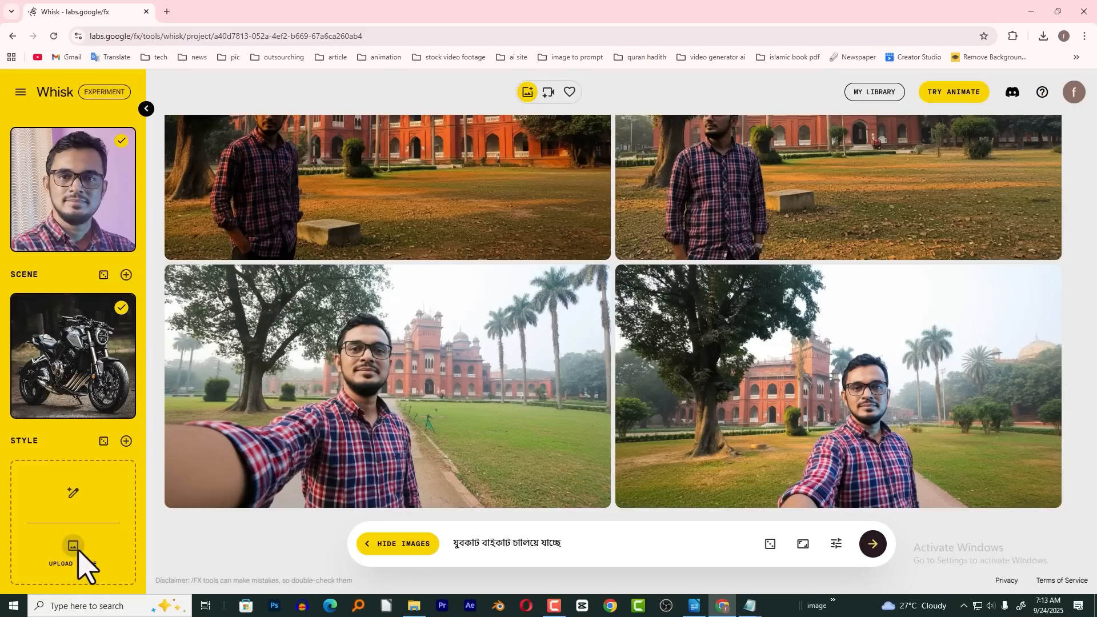
mouse_move(86, 349)
left_click(74, 547)
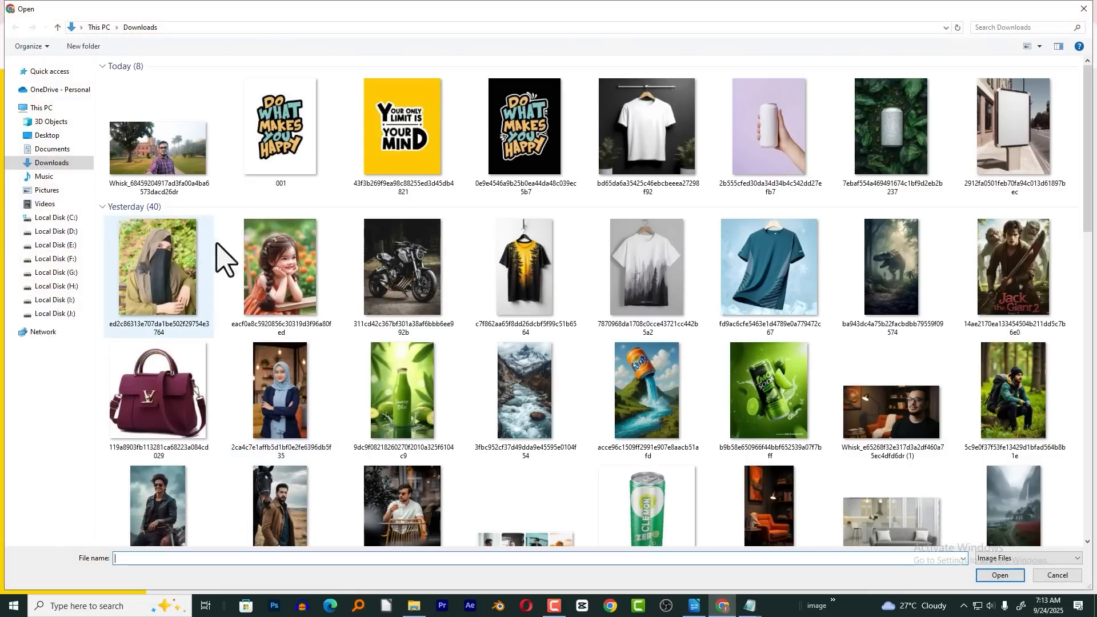
double_click(413, 263)
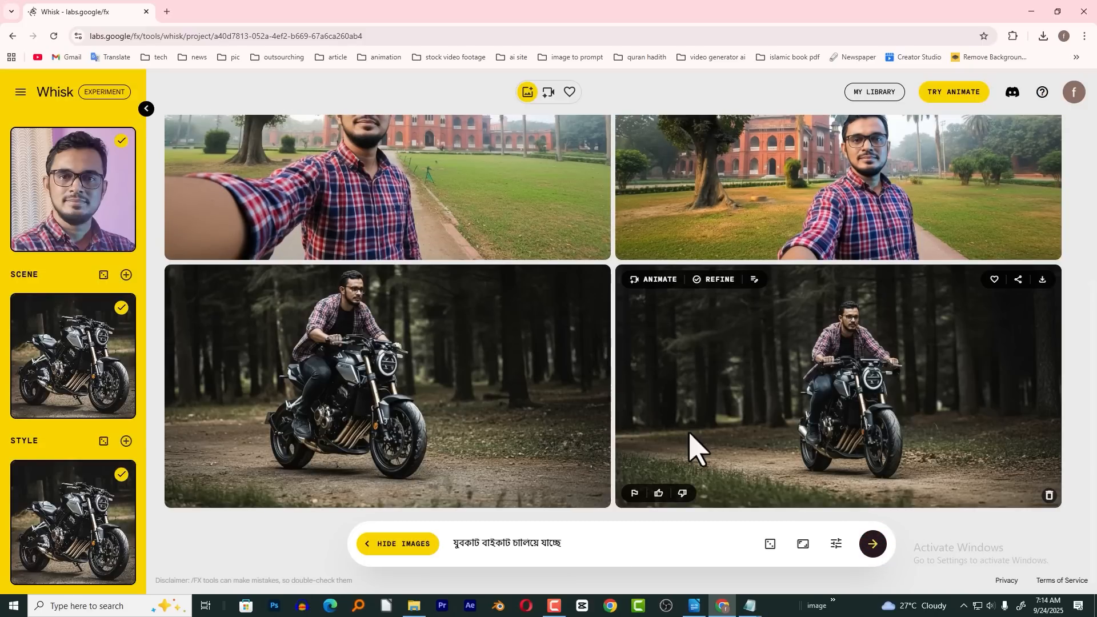
Examine the two generated images of the man riding the motorcycle at enlarged size, and close the preview
left_click(760, 376)
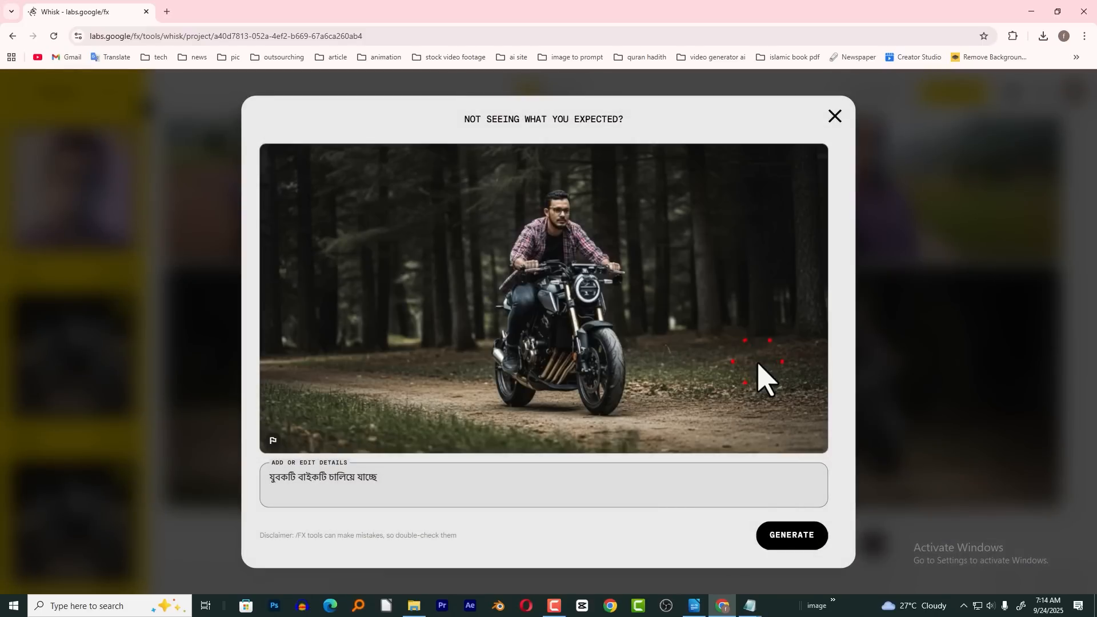
left_click(829, 117)
left_click(416, 377)
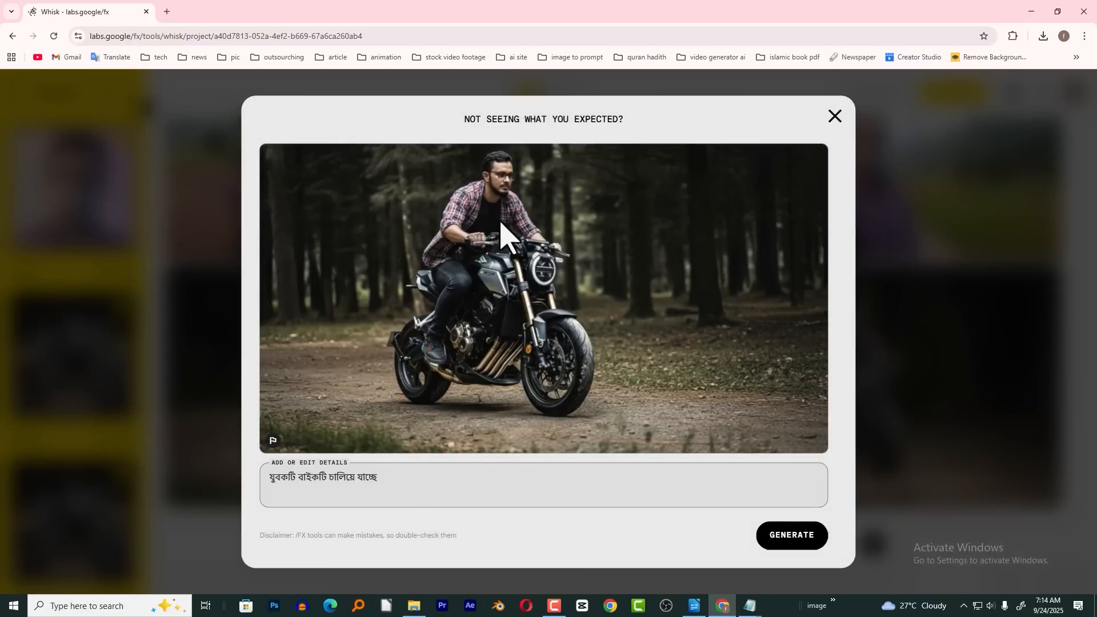
left_click(834, 117)
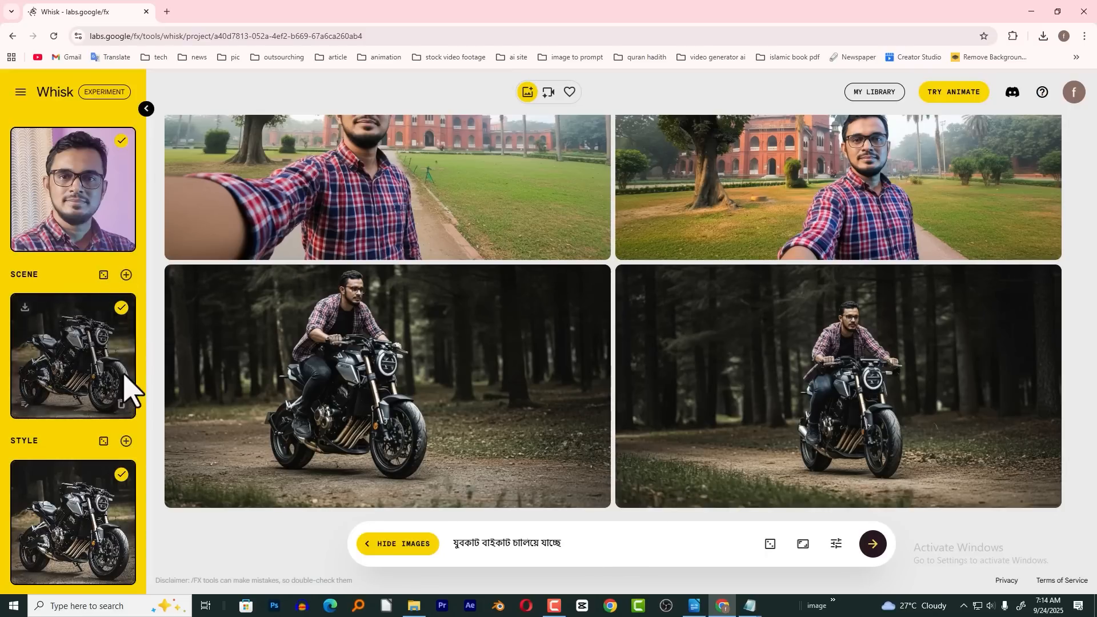
Replace both the scene and style references with the dinosaur-in-forest image from the Downloads folder
left_click(121, 405)
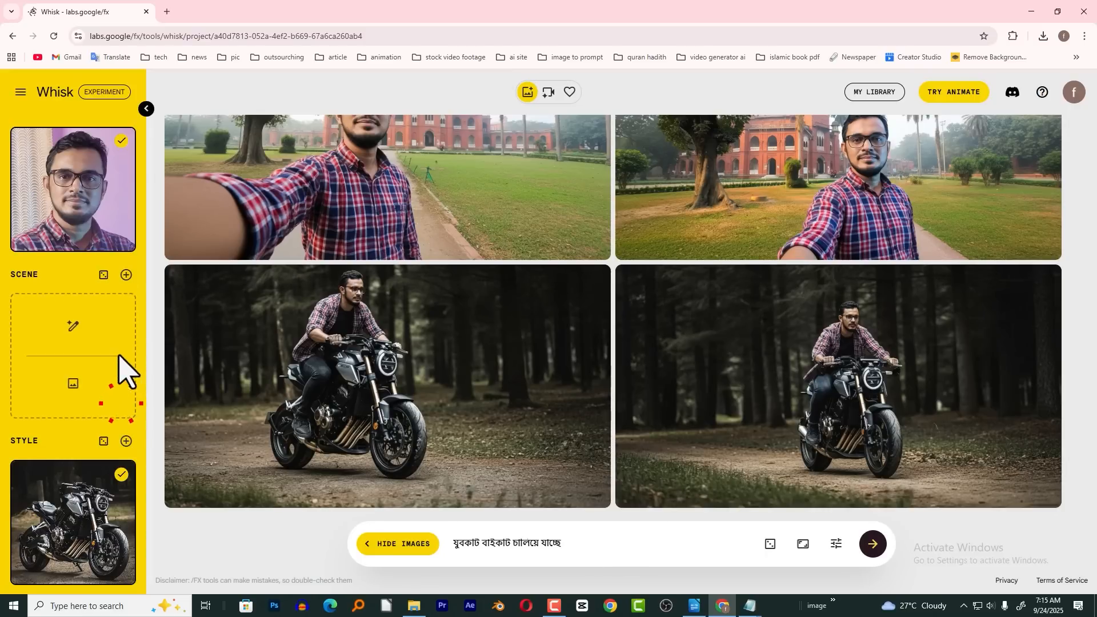
left_click(73, 384)
double_click(908, 285)
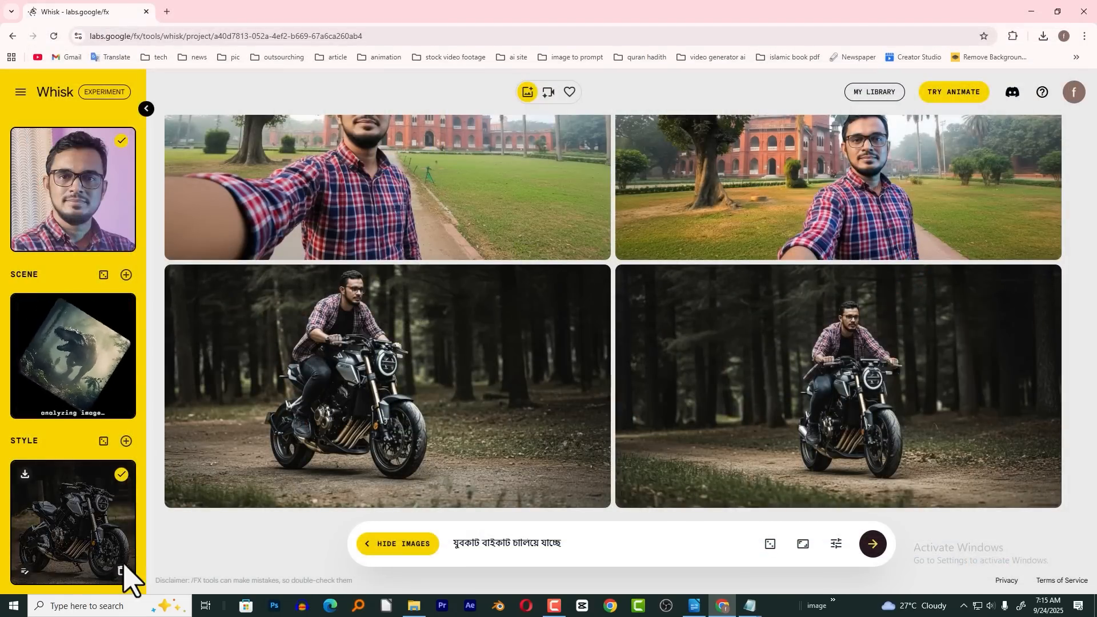
left_click(122, 573)
left_click(74, 547)
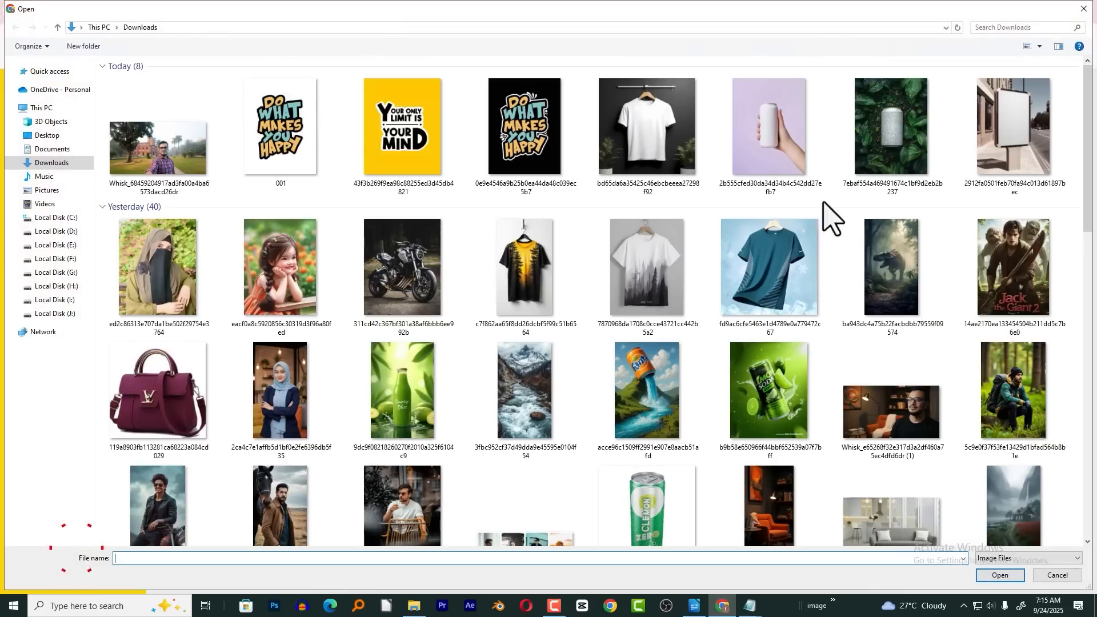
double_click(906, 265)
Generate images with the prompt "যুবকটি সেলফি তুলছে। পয়েন্ট-অফ-ভিউ (POV) বা সেলফি দৃষ্টিকোণ থেকে", and view the first dinosaur selfie enlarged
left_click(476, 544)
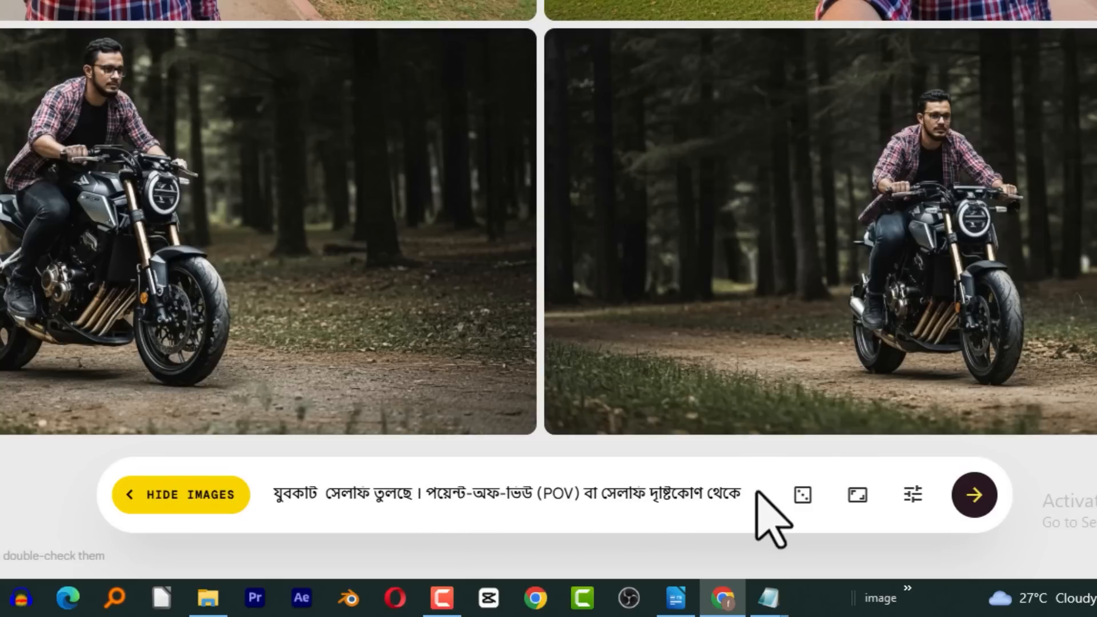
left_click(970, 495)
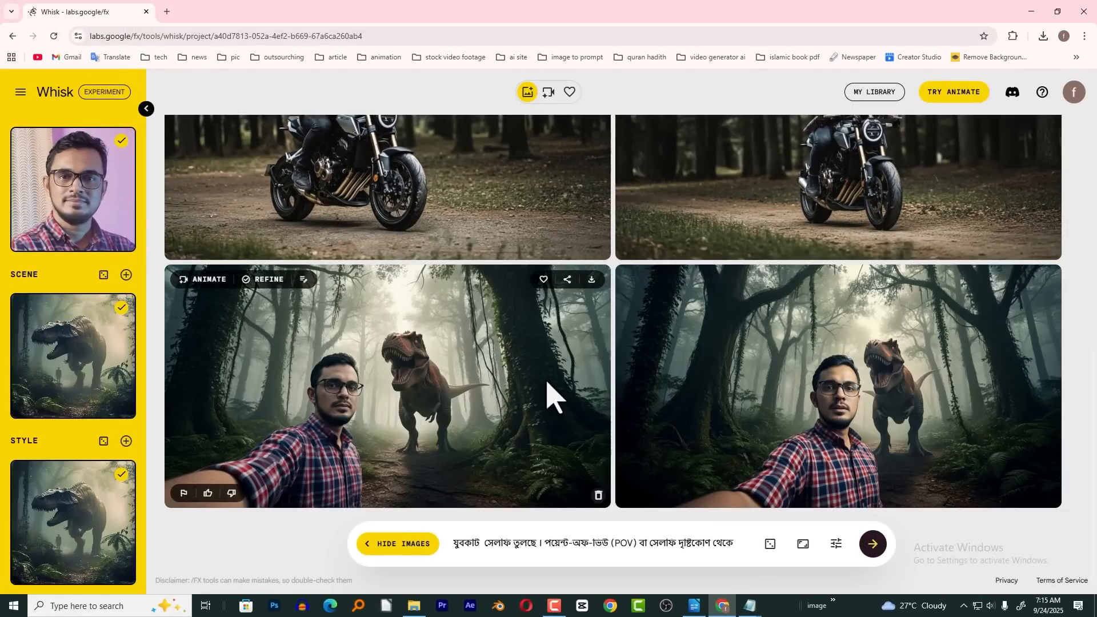
left_click(567, 374)
left_click(200, 477)
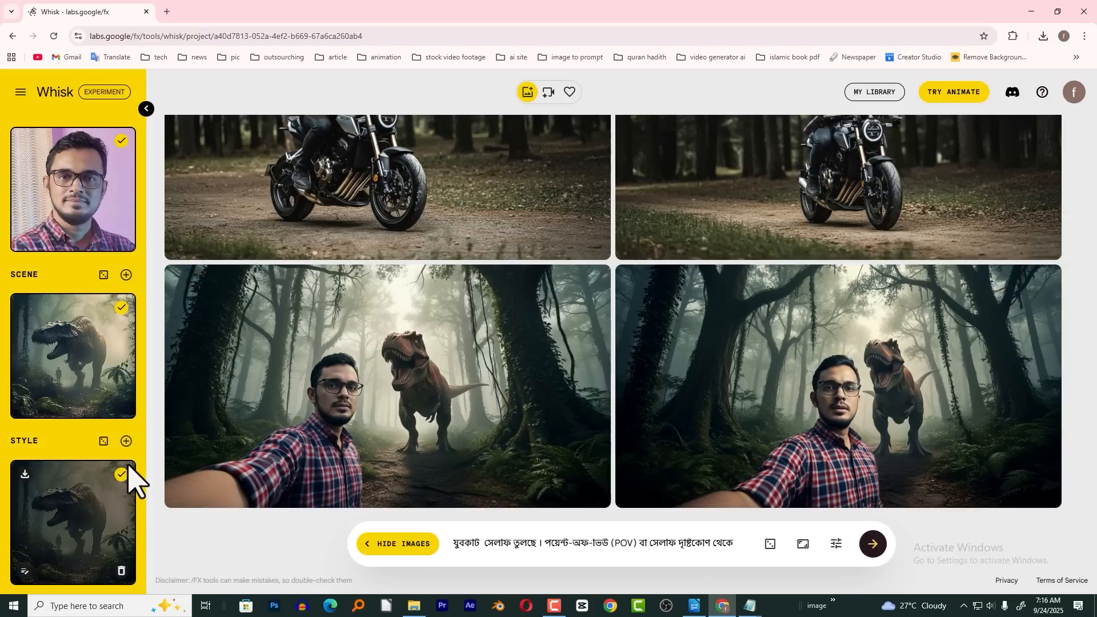
Remove the dinosaur style reference, and review the camera angle and image style notes in Notepad before returning to Whisk
left_click(120, 570)
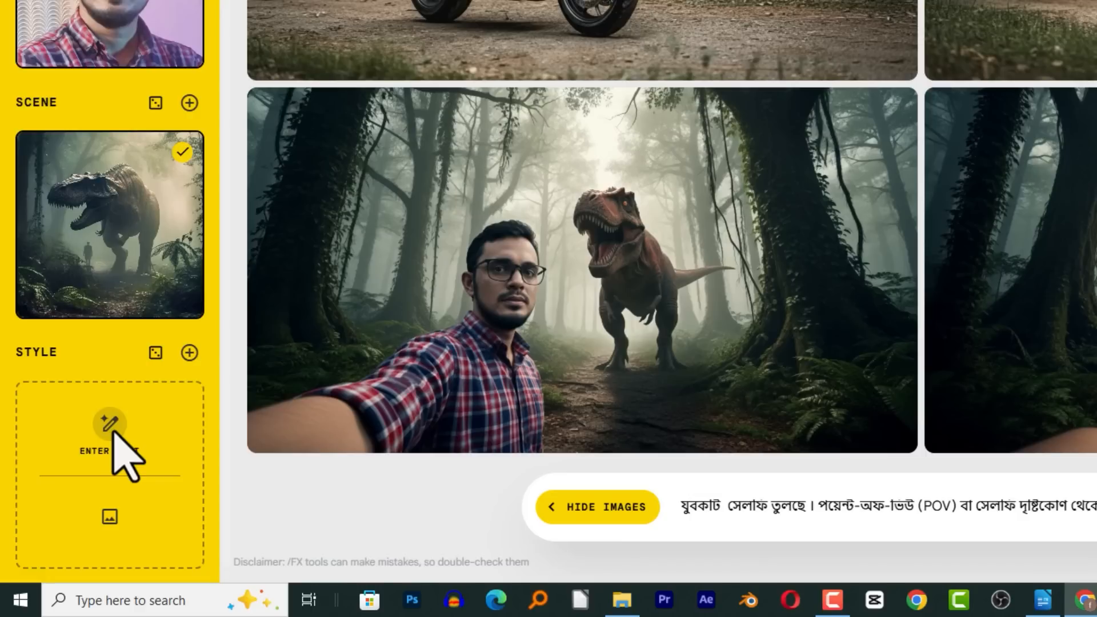
left_click(749, 605)
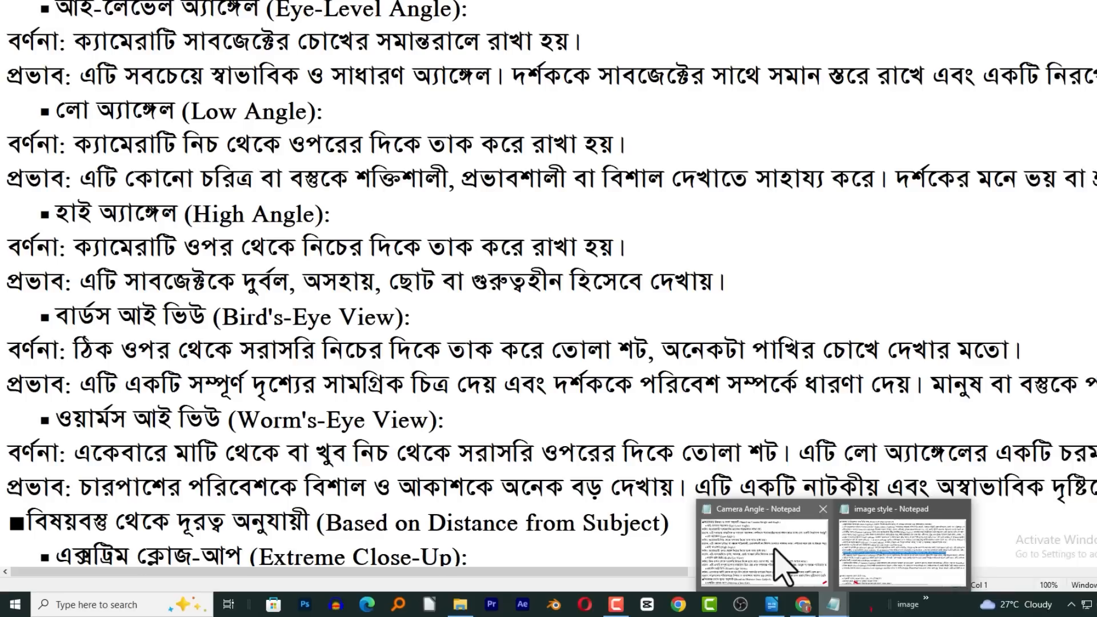
left_click(1045, 523)
left_click(759, 598)
left_click(771, 526)
scroll(531, 357, "down", 14)
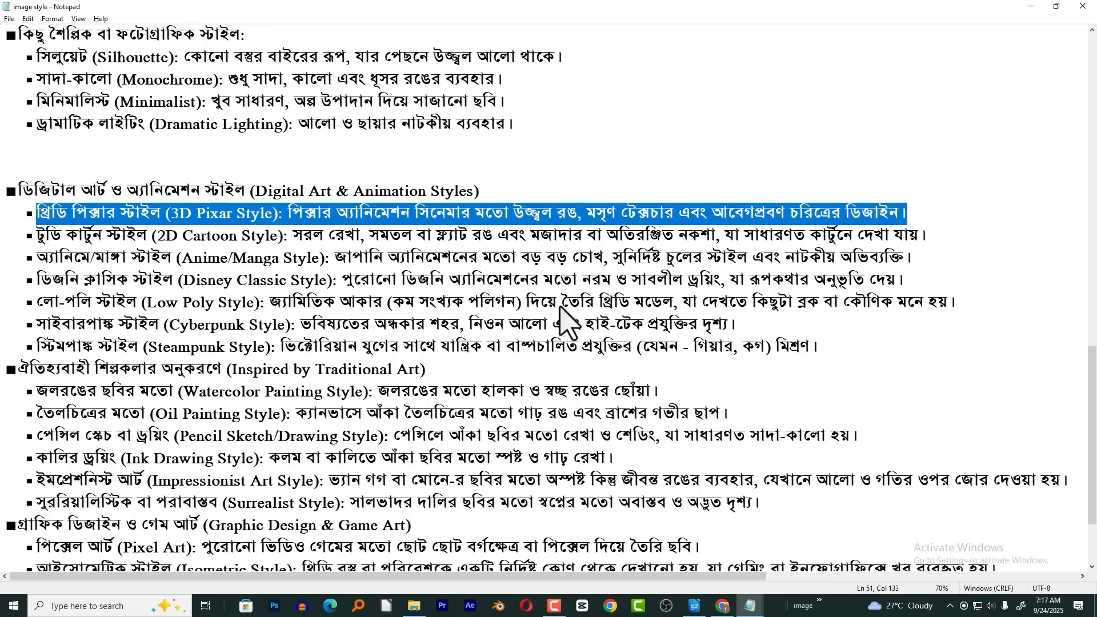
left_click(723, 606)
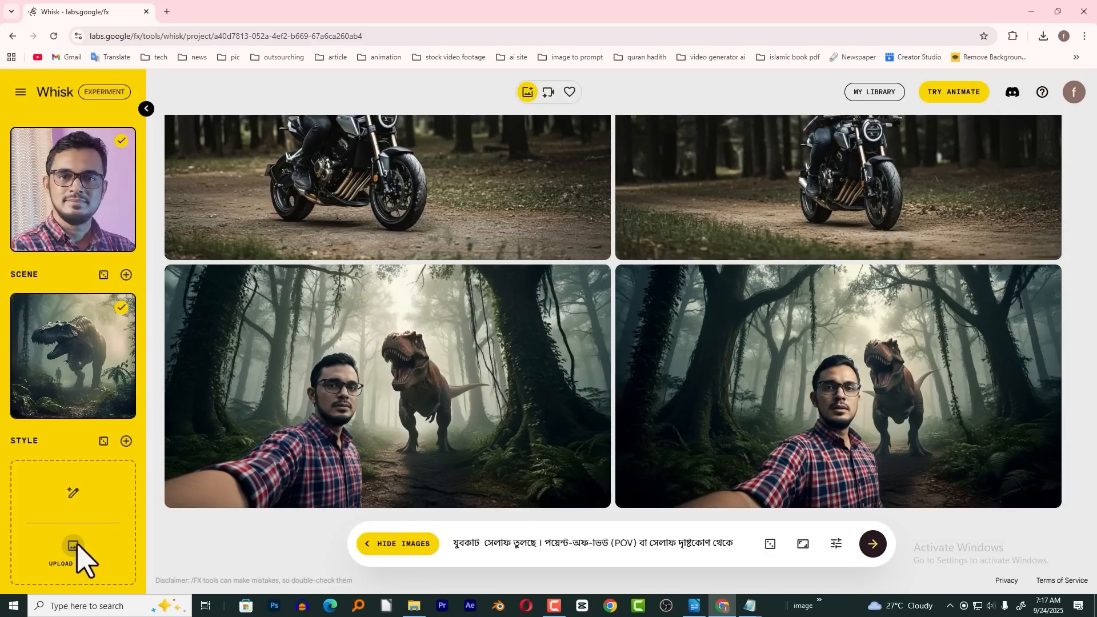
Upload the cartoon image of two people on a blue scooter from the "image style" folder as the style reference
left_click(76, 545)
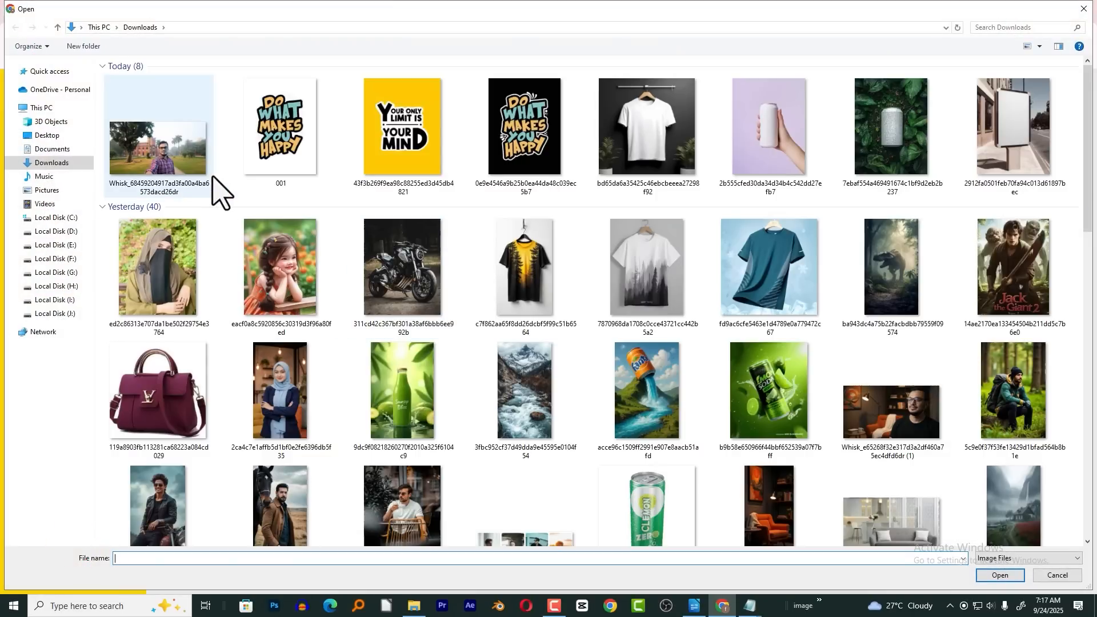
scroll(722, 245, "down", 6)
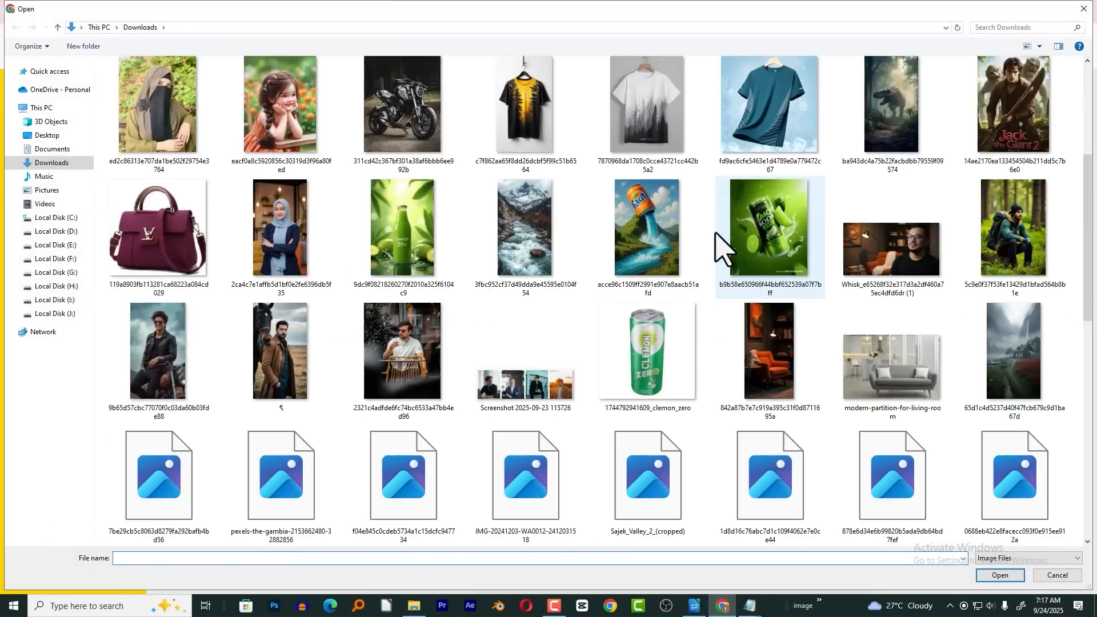
double_click(1038, 354)
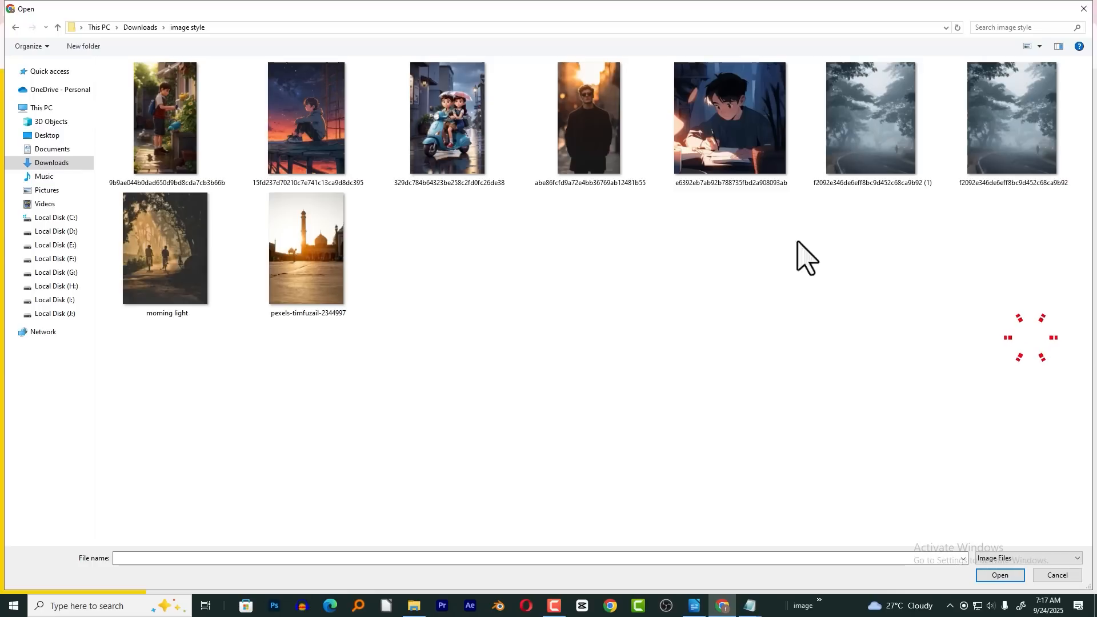
left_click(455, 136)
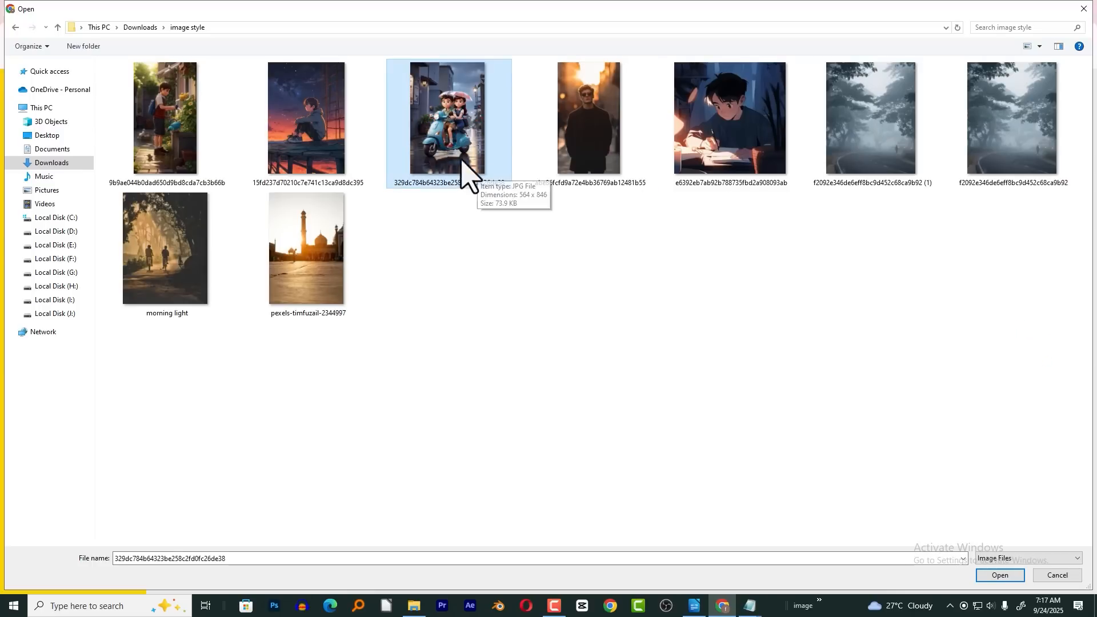
double_click(457, 119)
Replace the dinosaur scene reference with the Downloads image of a red-roofed house at the end of a garden path
mouse_move(77, 354)
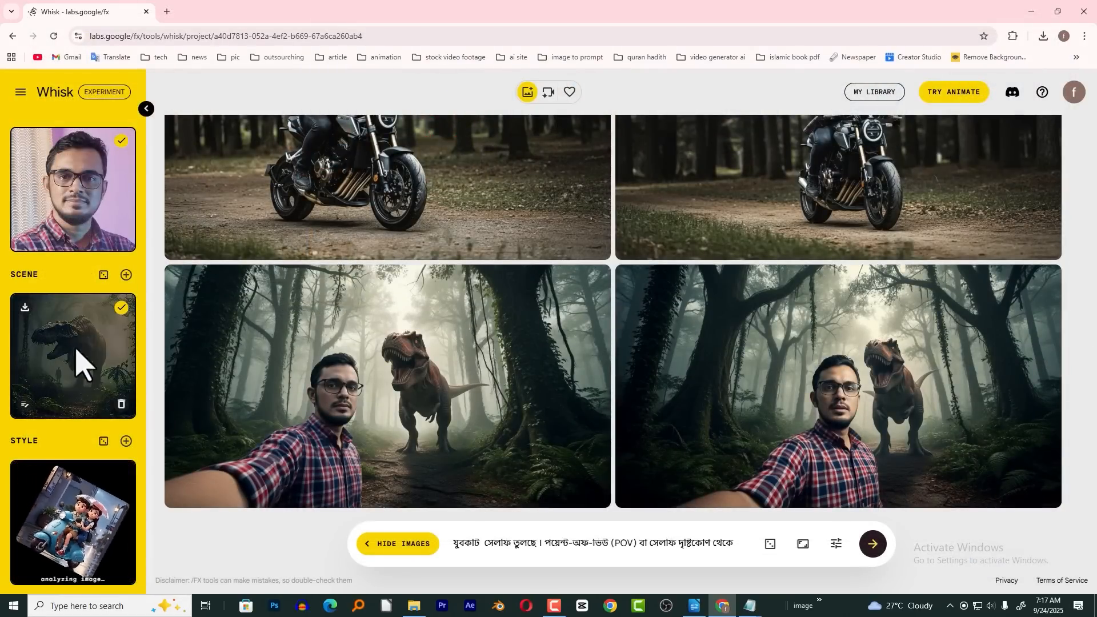
left_click(122, 402)
left_click(83, 376)
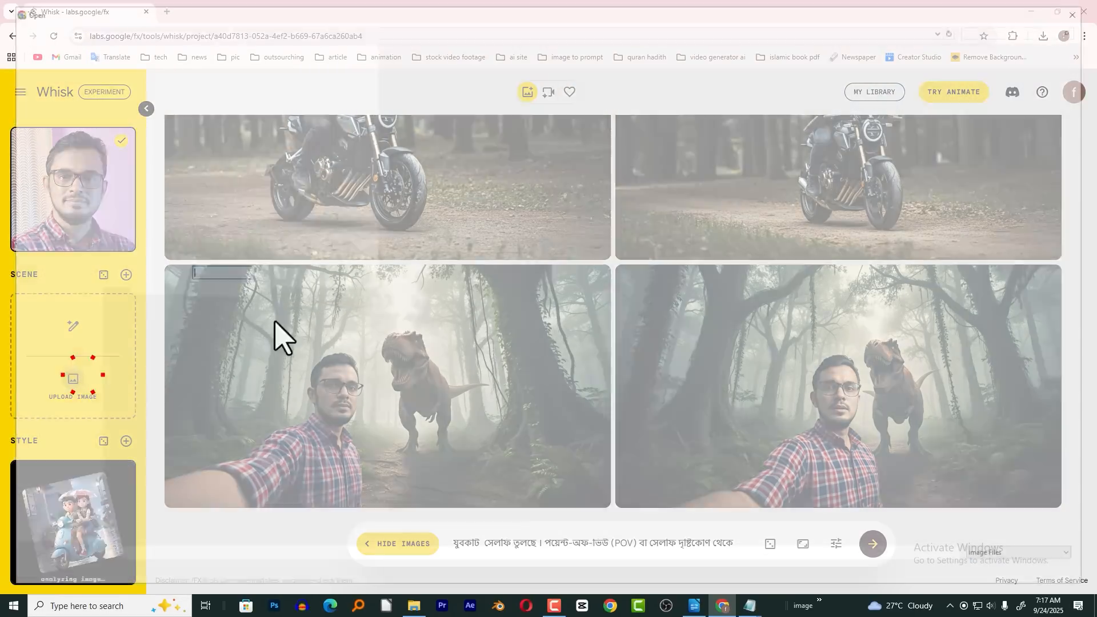
key("alt+Up")
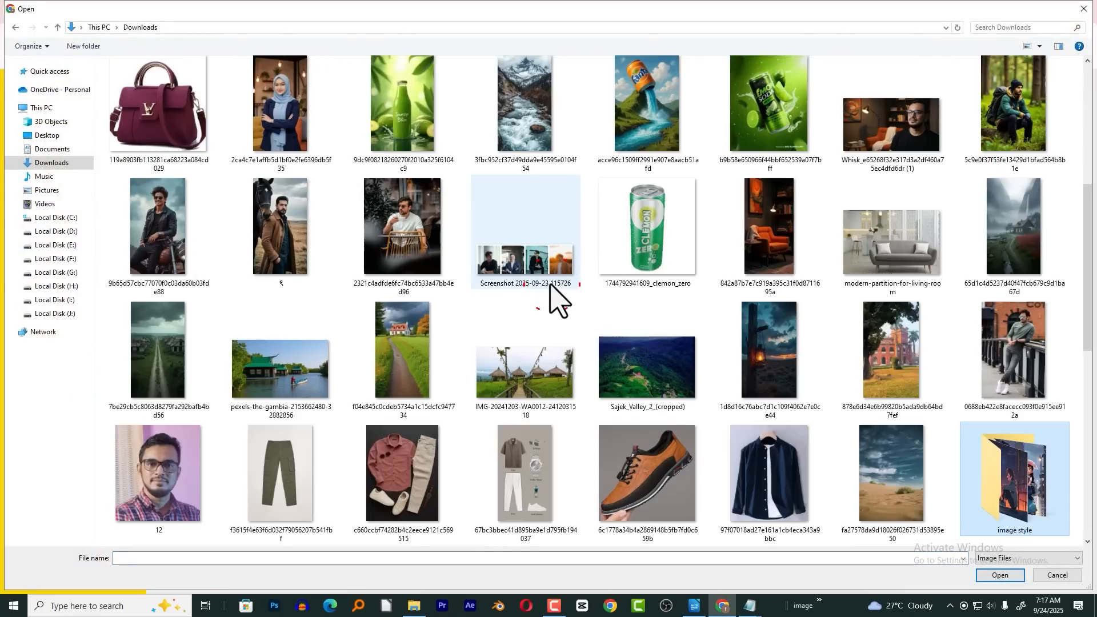
left_click(424, 345)
double_click(424, 346)
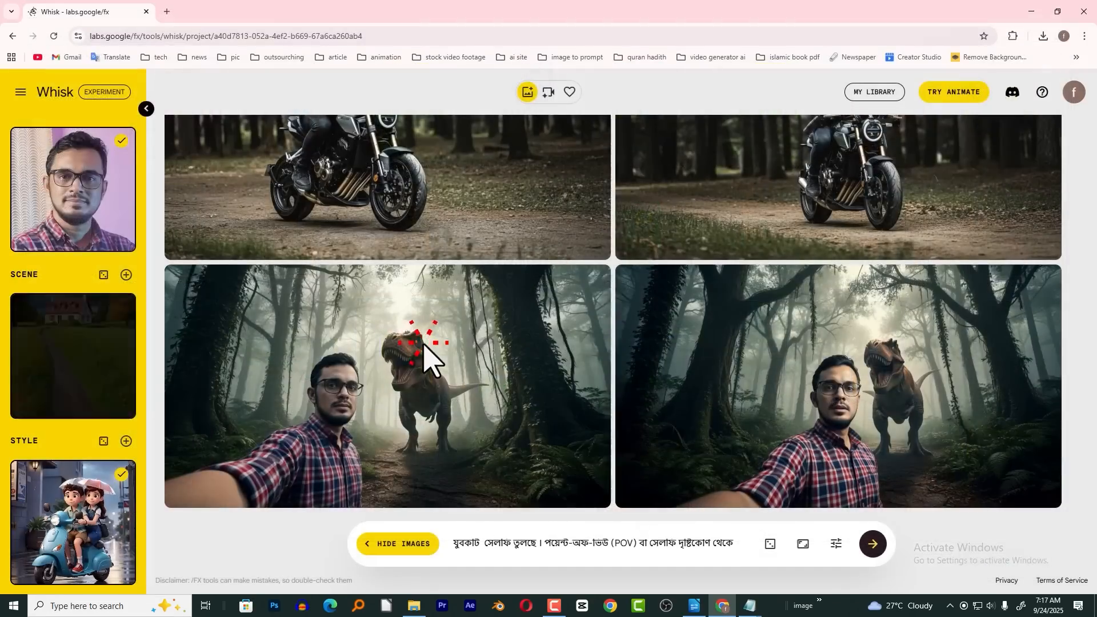
Generate images with the prompt "যুবকটি একটি ছোট্ট বিড়াল হাতে দাড়িয়ে আছে", and view the second cat image
triple_click(508, 546)
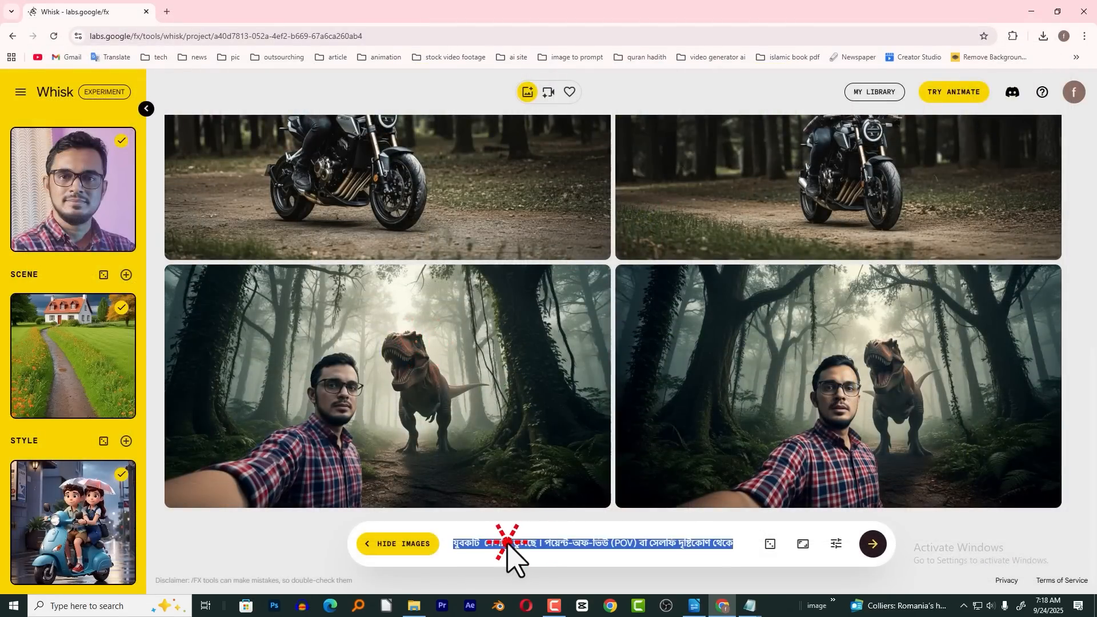
type("যুবকটি একটি ছোট্ট বিড়াল হাতে দাঁড়িয়ে আছে")
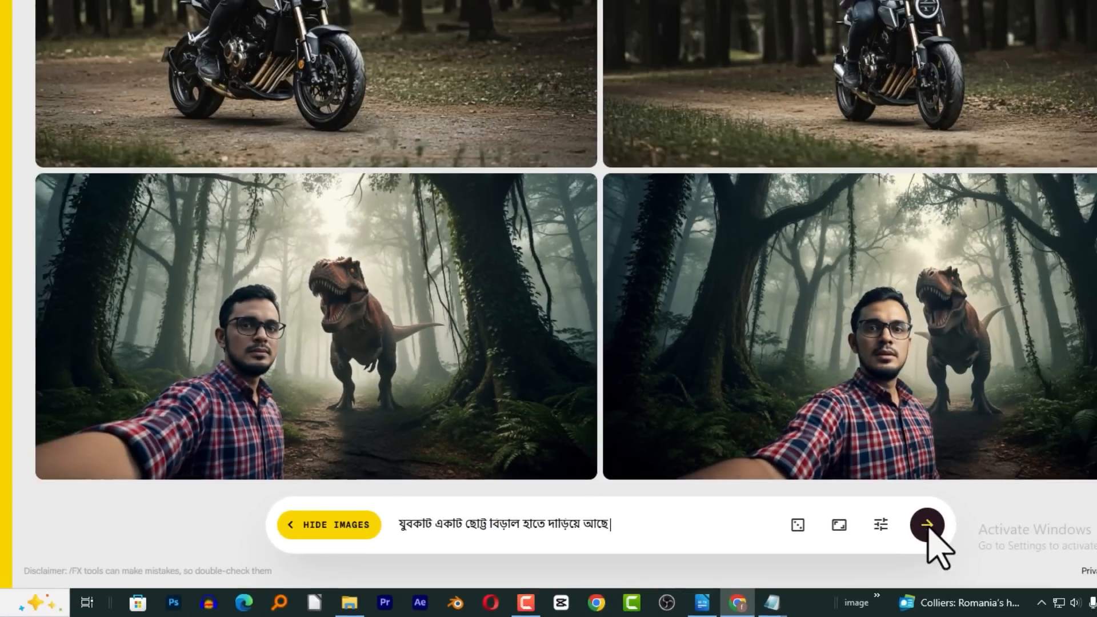
left_click(925, 523)
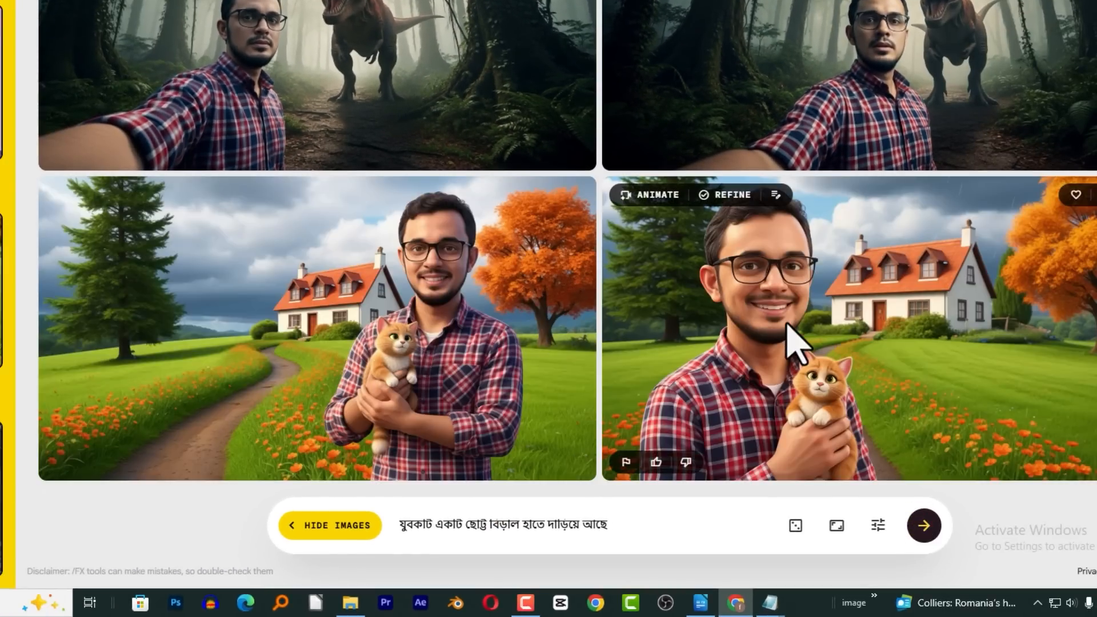
left_click(788, 329)
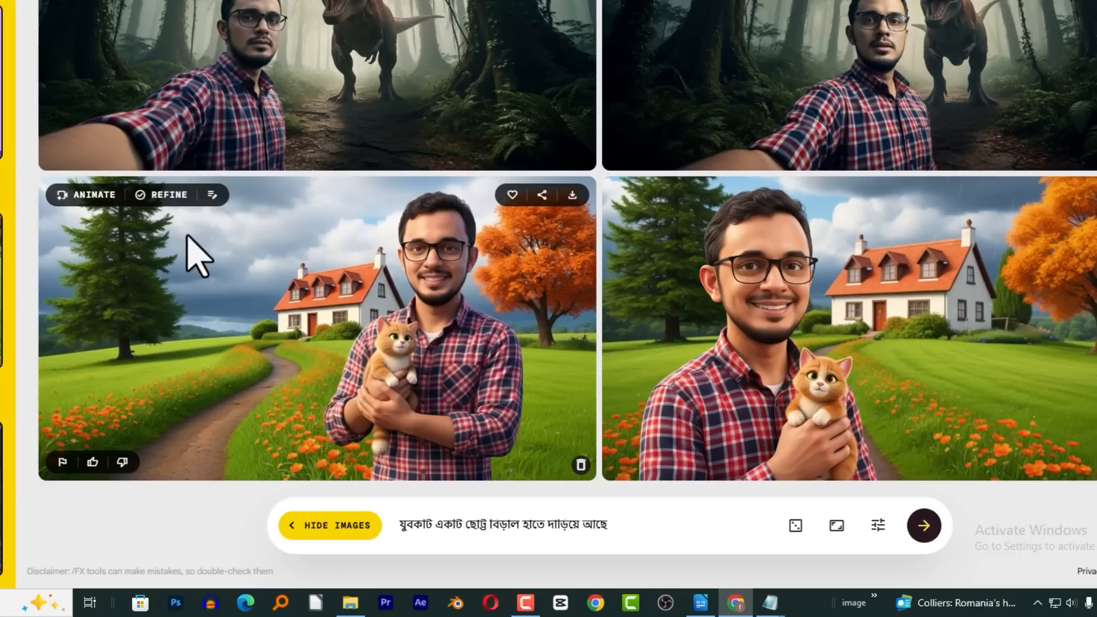
Refine the first cat image with "যুবকের পাশে একজন হিজাব পরা তরুনি দাড়িয়ে আছে", view the refined version and leave refine mode
left_click(297, 213)
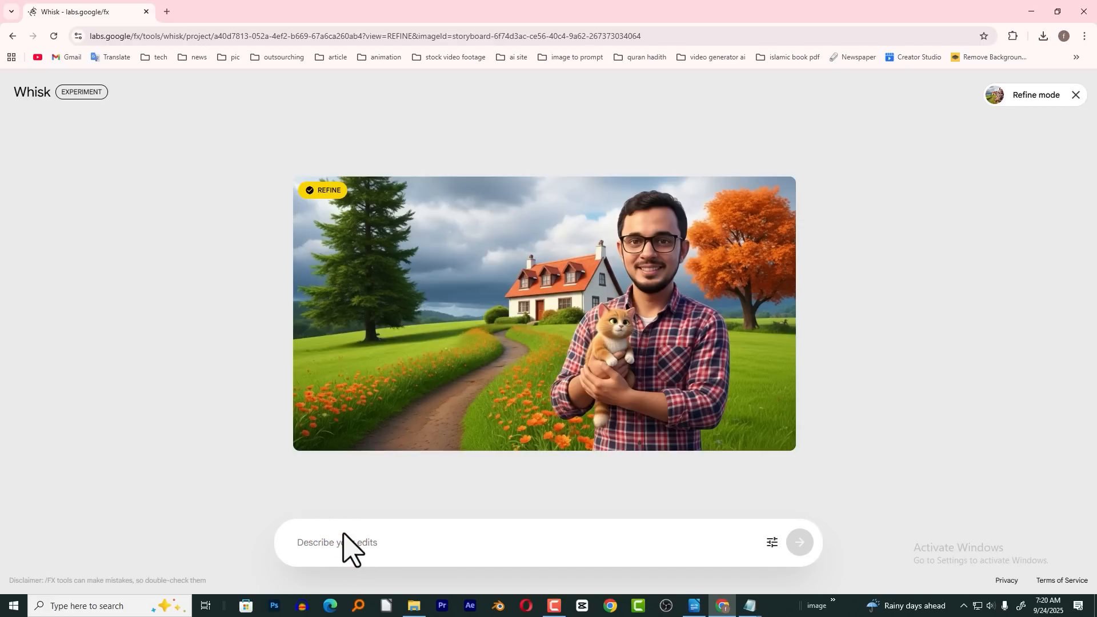
type("যুবকের পাশে একজন হিজাব পরা তরুনি দাড়িয়ে আছে")
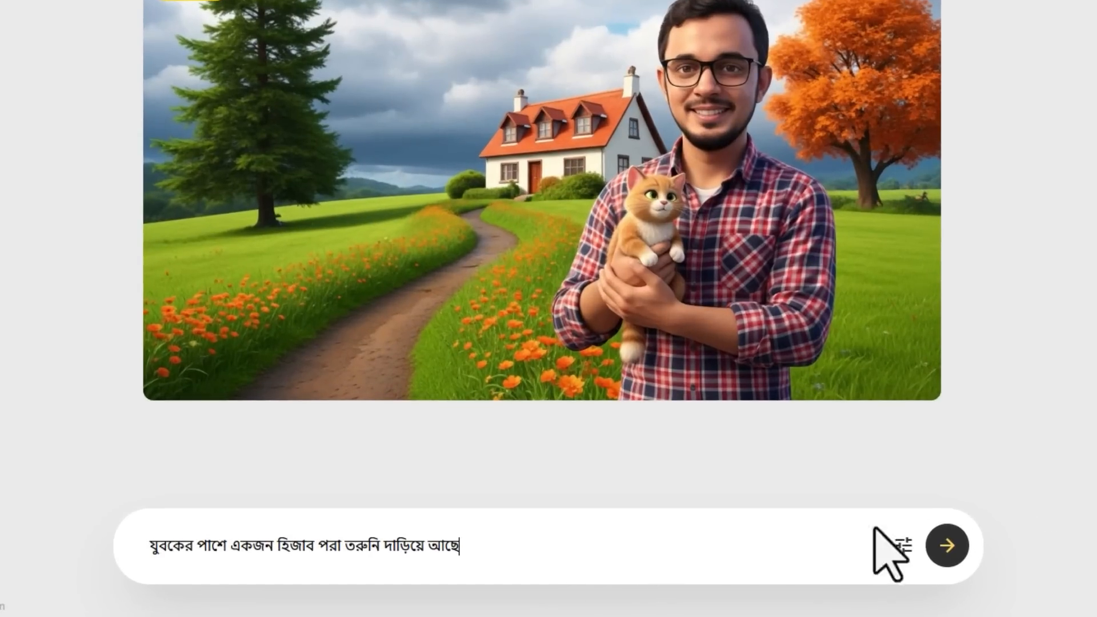
left_click(947, 545)
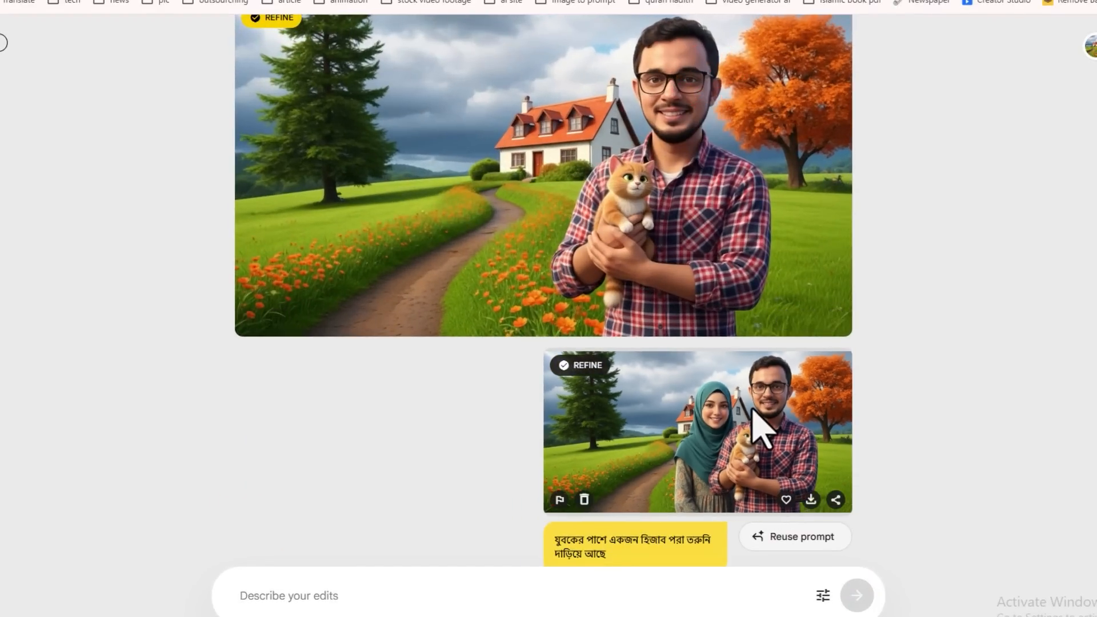
left_click(760, 426)
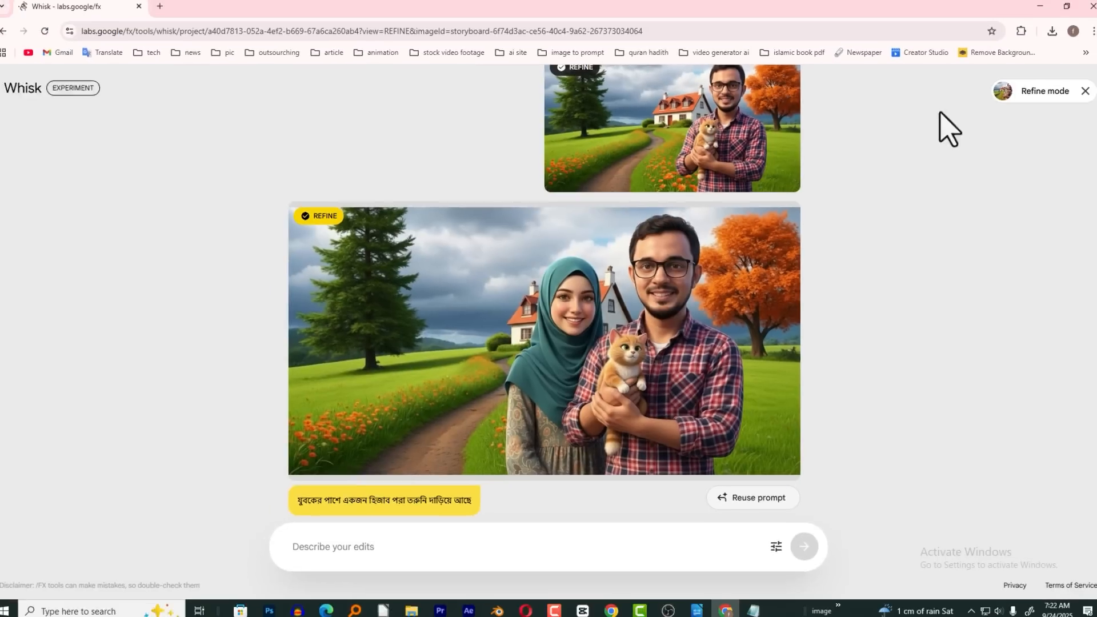
left_click(1075, 95)
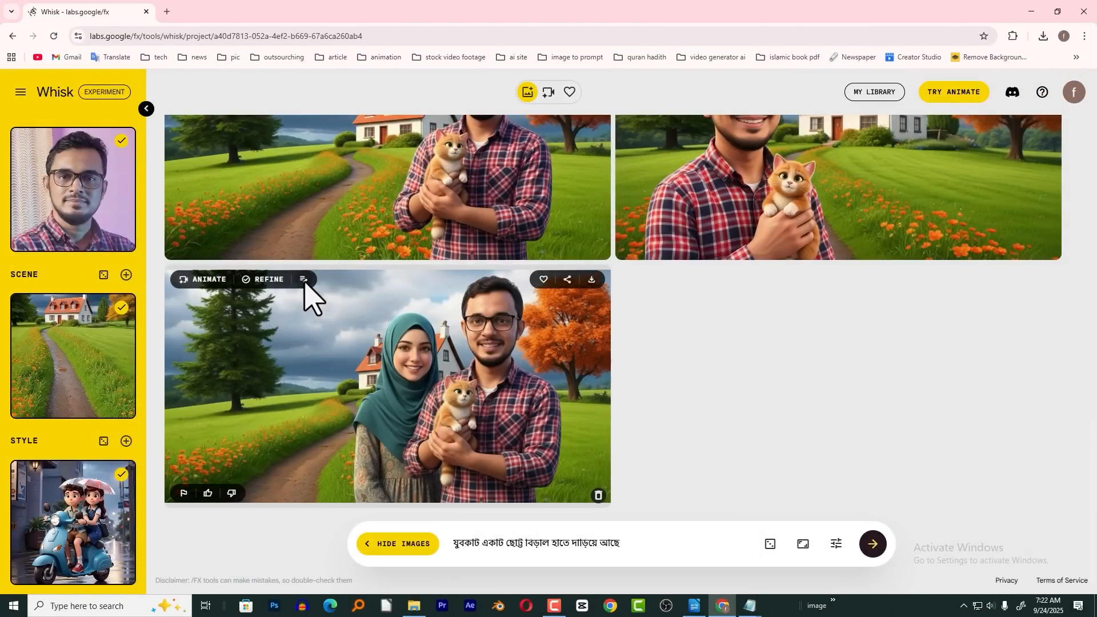
Regenerate the refined couple image with its details changed to "যুবক ও তরুনি পাশাপাশি একটি লিভিং রুমে বসে আছে, বিড়ালটি টেবিলের উপরে বসে আছে"
left_click(303, 280)
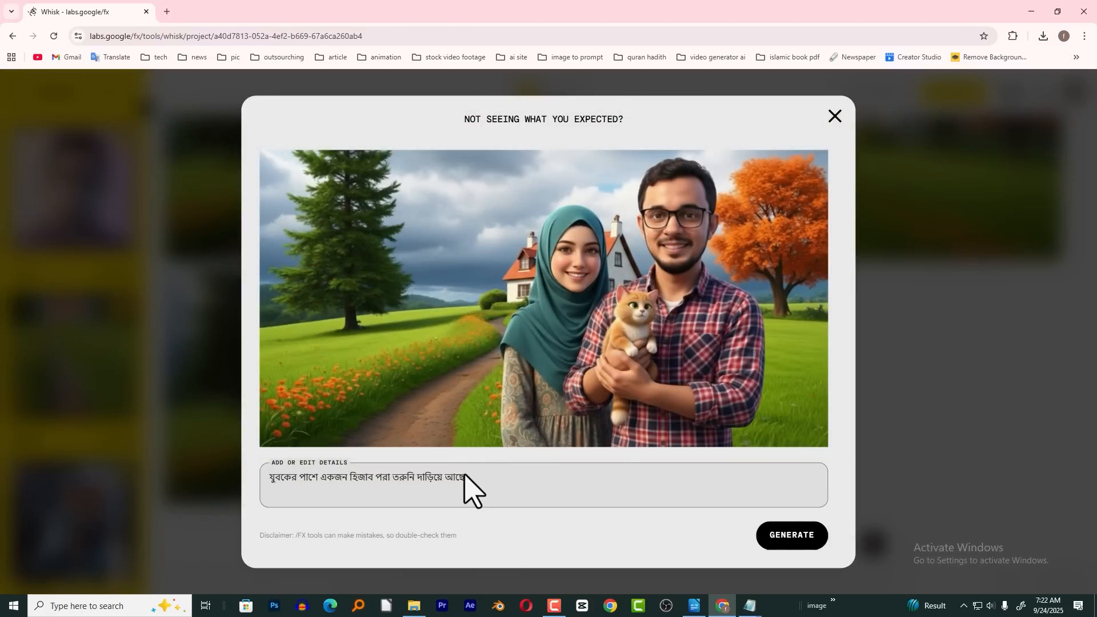
left_click(523, 479)
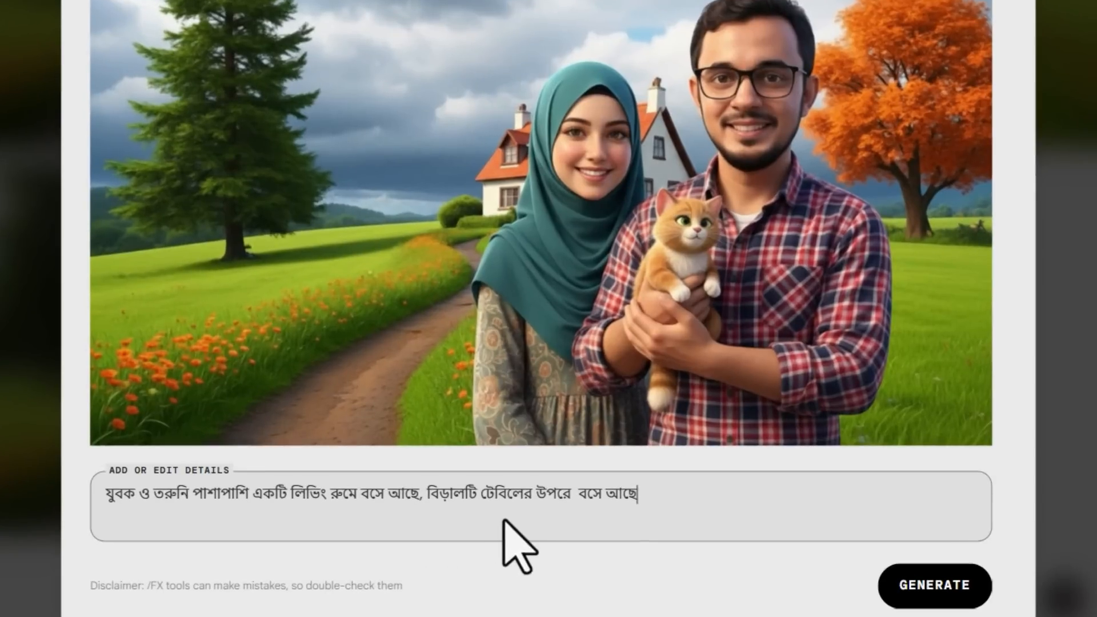
left_click(925, 588)
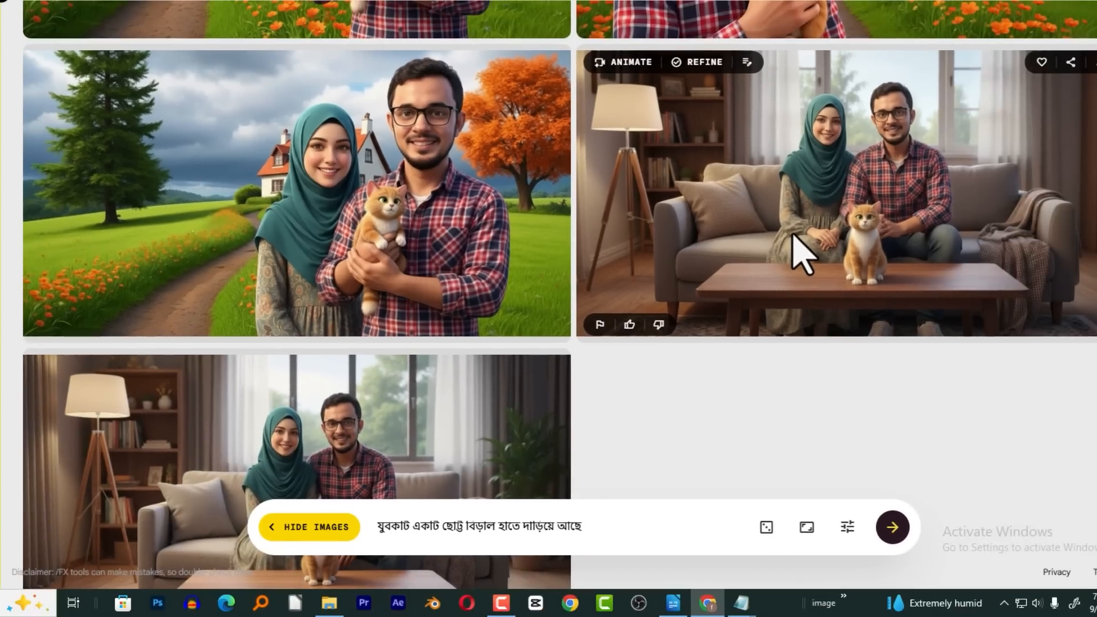
Examine both generated living-room images of the couple and the cat at enlarged size, and close the previews
scroll(803, 254, "down", 3)
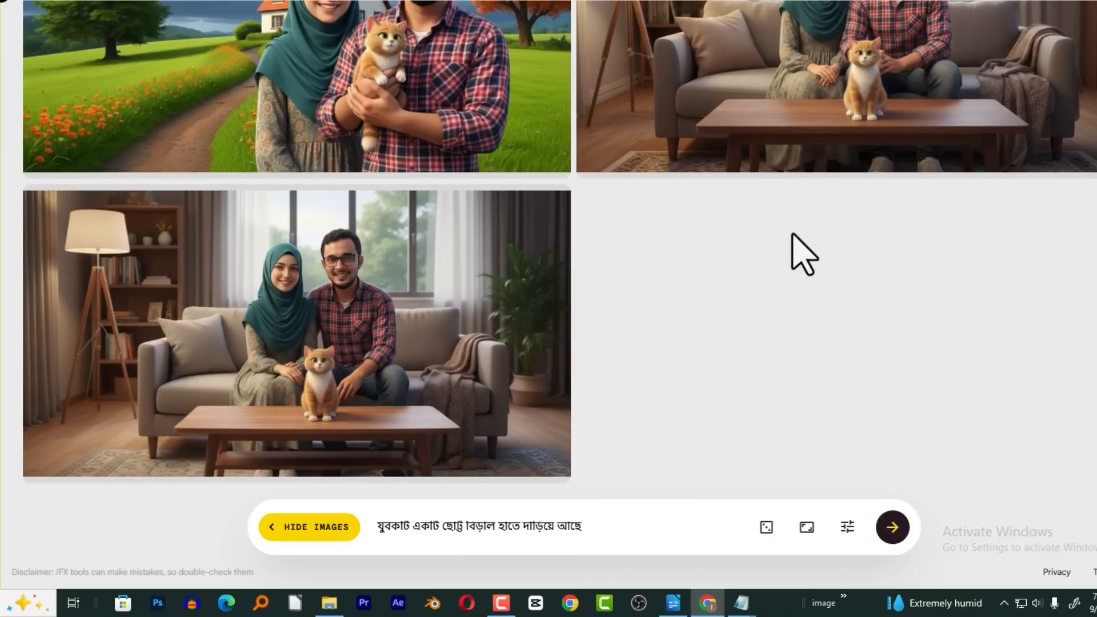
scroll(794, 232, "up", 3)
left_click(798, 229)
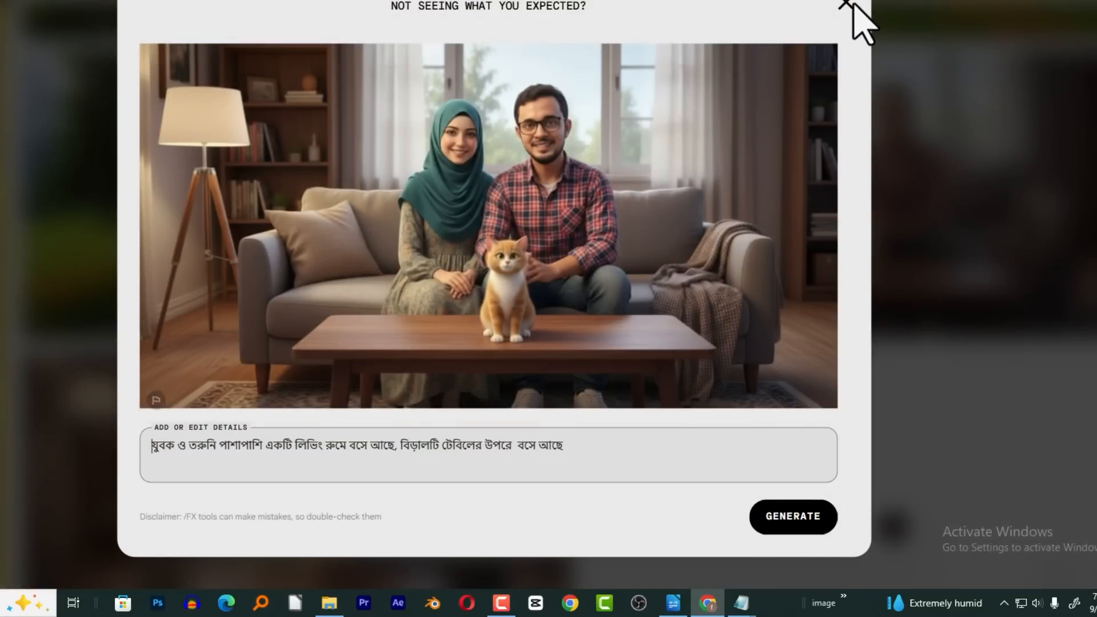
left_click(846, 5)
scroll(600, 257, "down", 1)
left_click(461, 299)
left_click(845, 5)
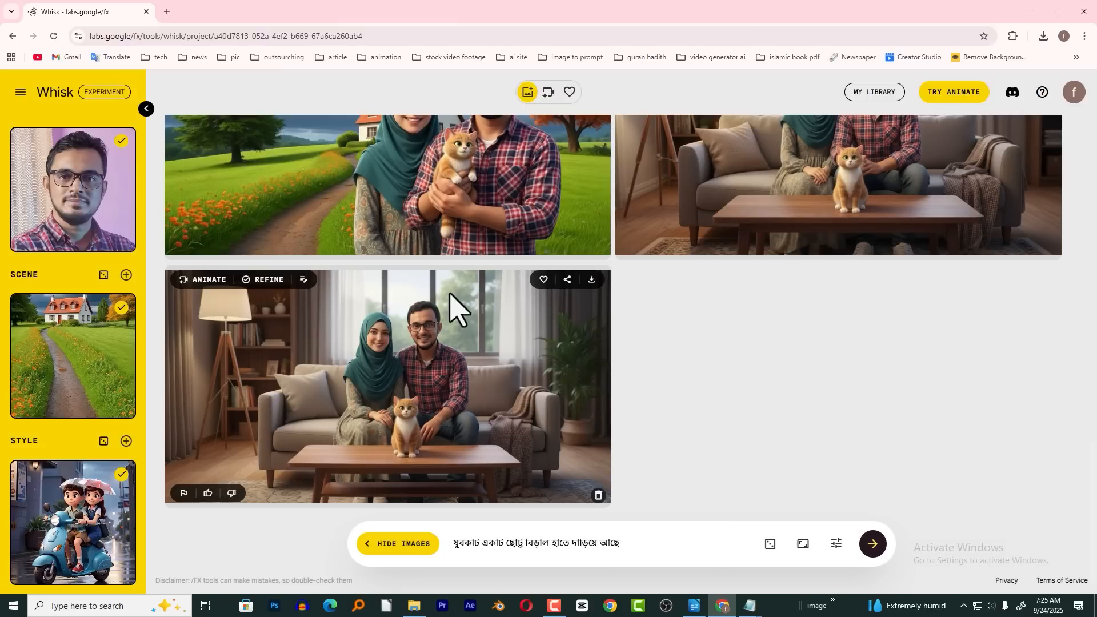
Remove the style and scene references, and add the dark blue shirt image from Downloads as a second subject
left_click(121, 570)
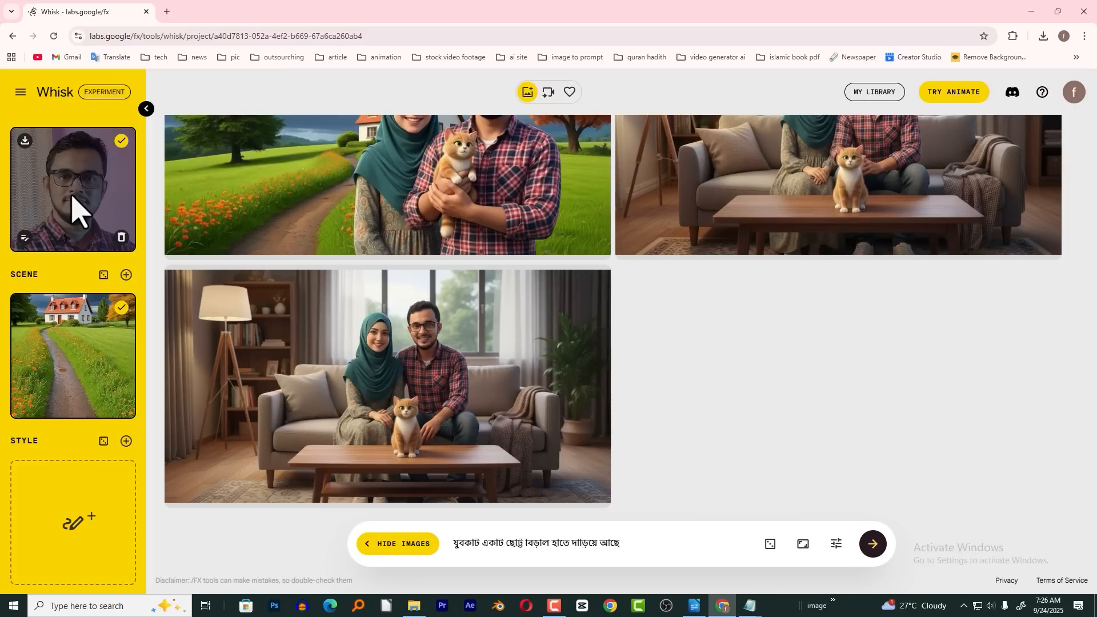
left_click(121, 403)
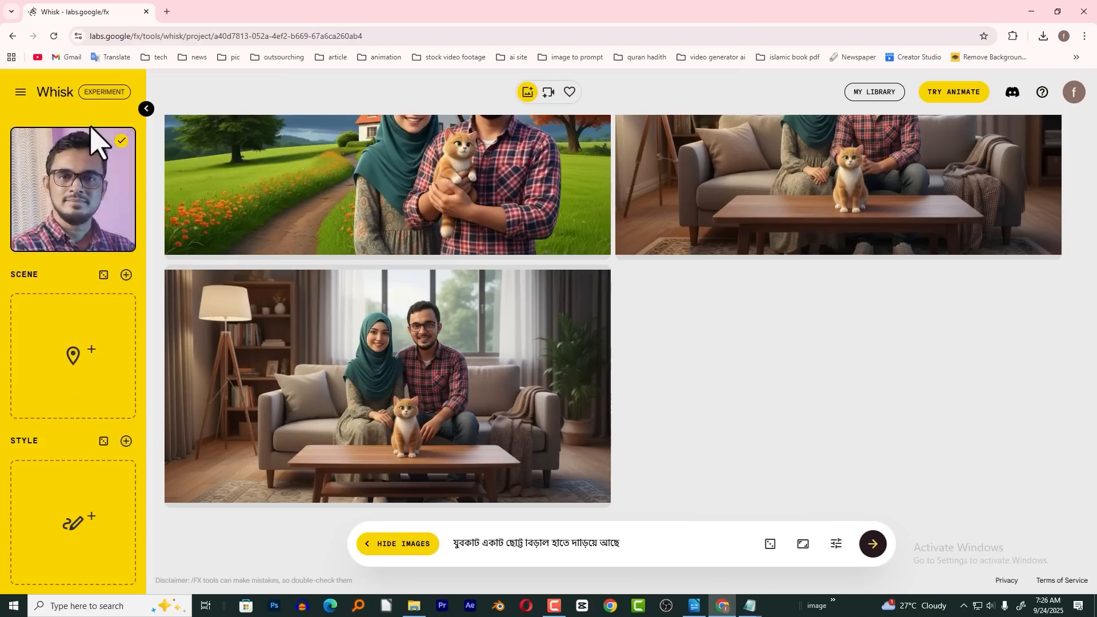
scroll(91, 171, "up", 1)
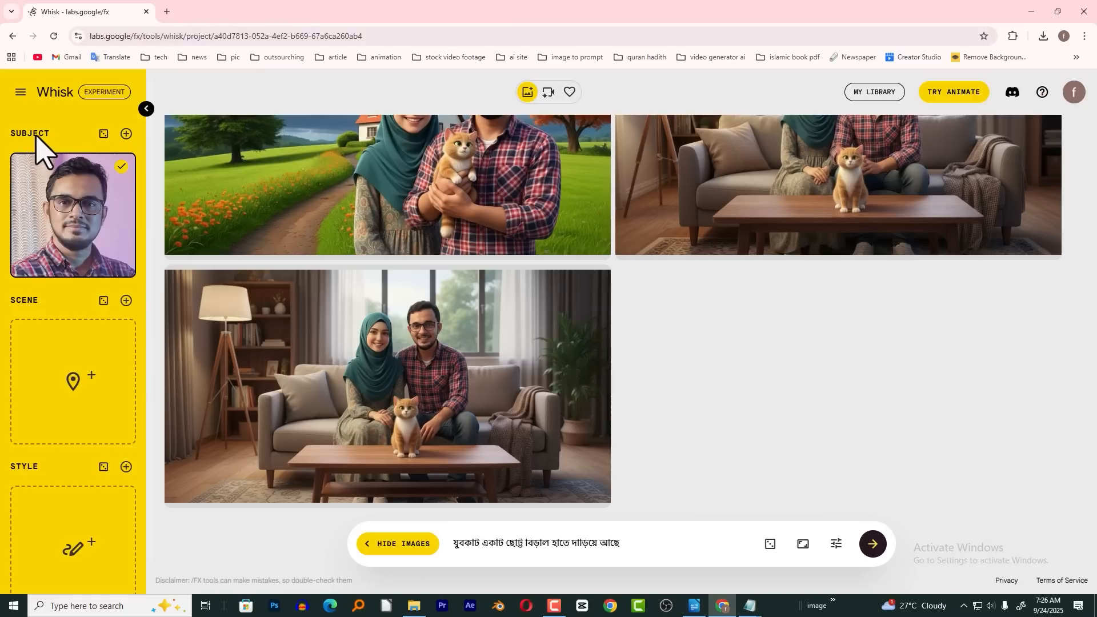
left_click(127, 134)
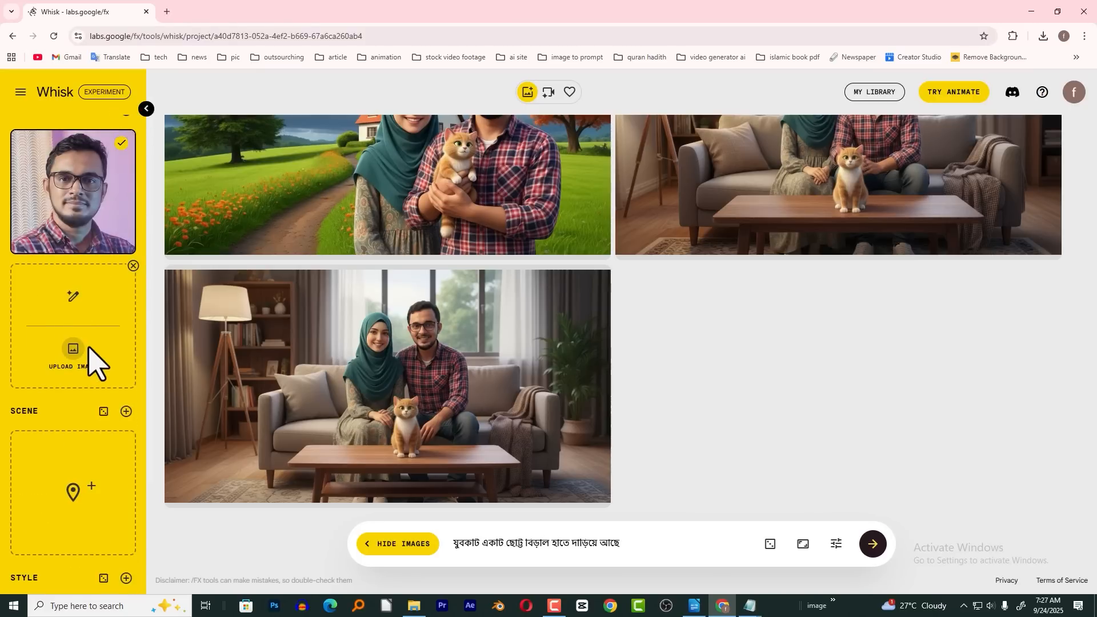
left_click(76, 348)
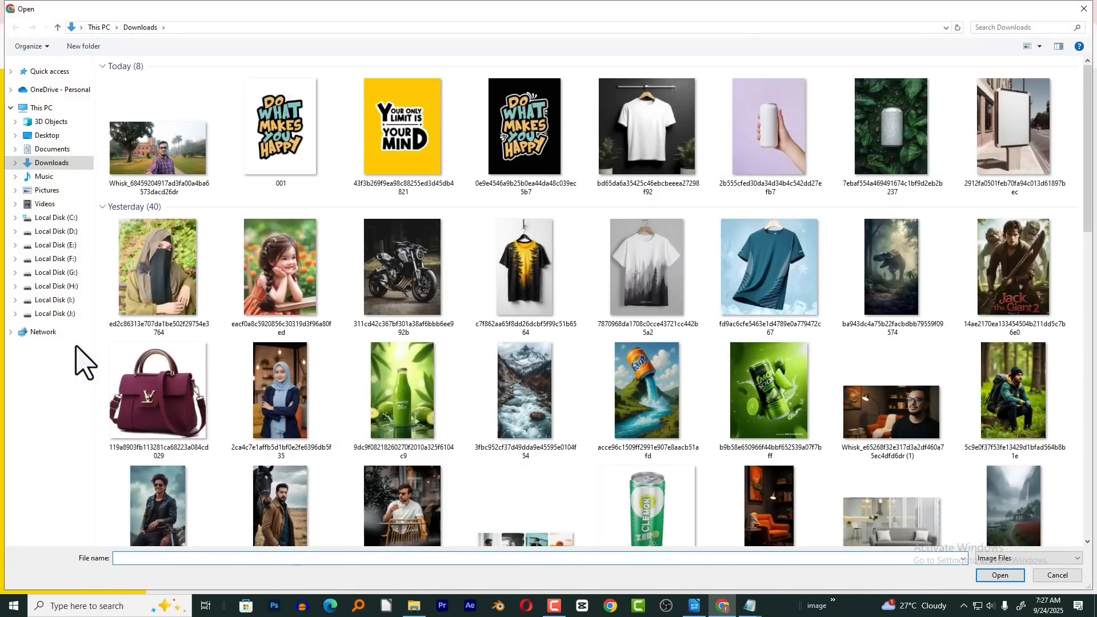
scroll(811, 440, "down", 5)
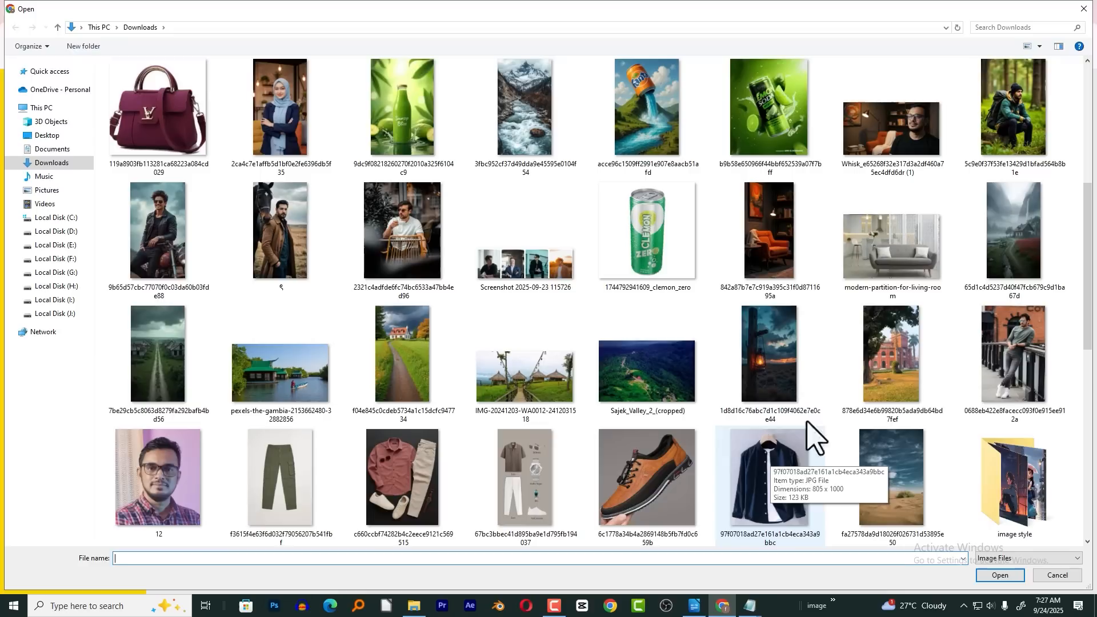
left_click(770, 477)
double_click(782, 477)
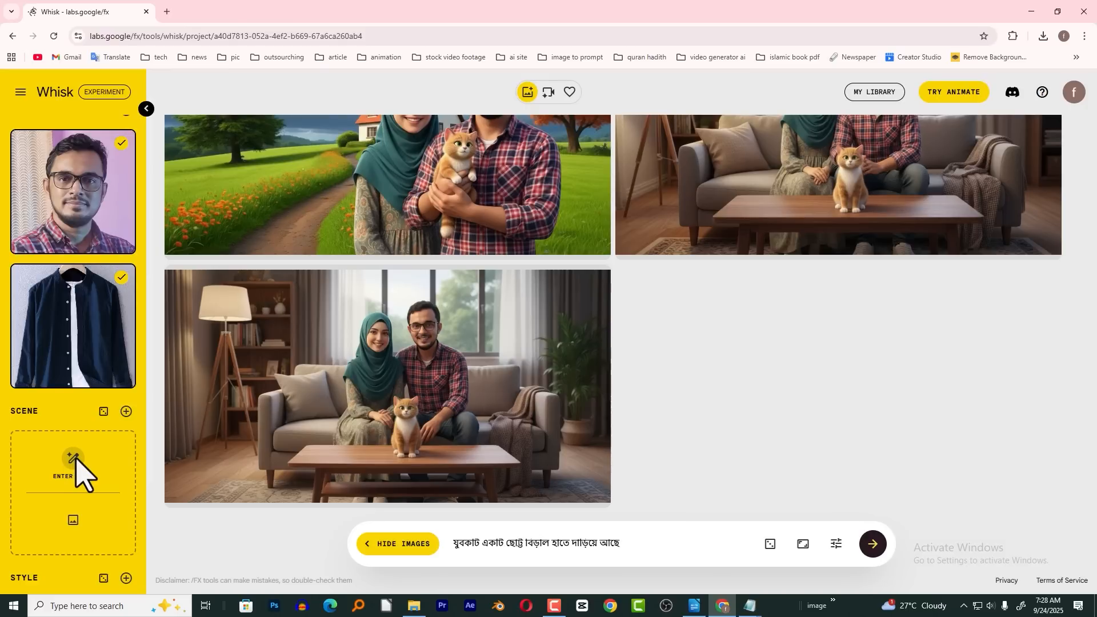
Upload the image of the wooden walkway leading to thatched huts from the Downloads folder as the scene reference
left_click(73, 517)
left_click_drag(1087, 185, 1080, 343)
double_click(553, 173)
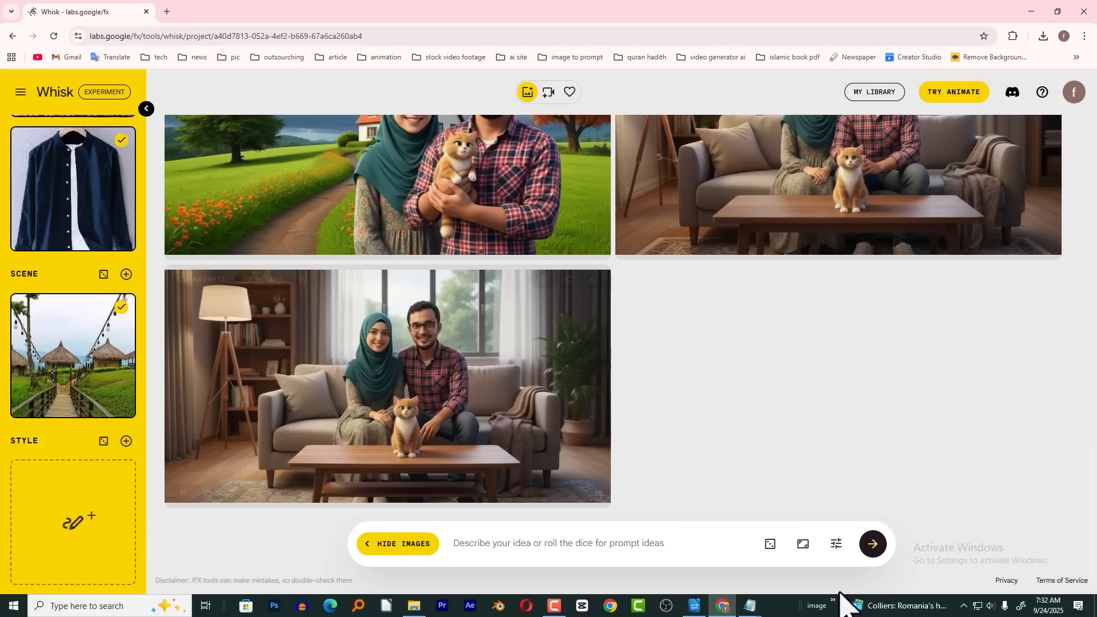
Switch to the image style notes in Notepad and copy the line "সোনালী সকাল: দিনের শুরুর নরম, সোনালী আলো।"
left_click(750, 605)
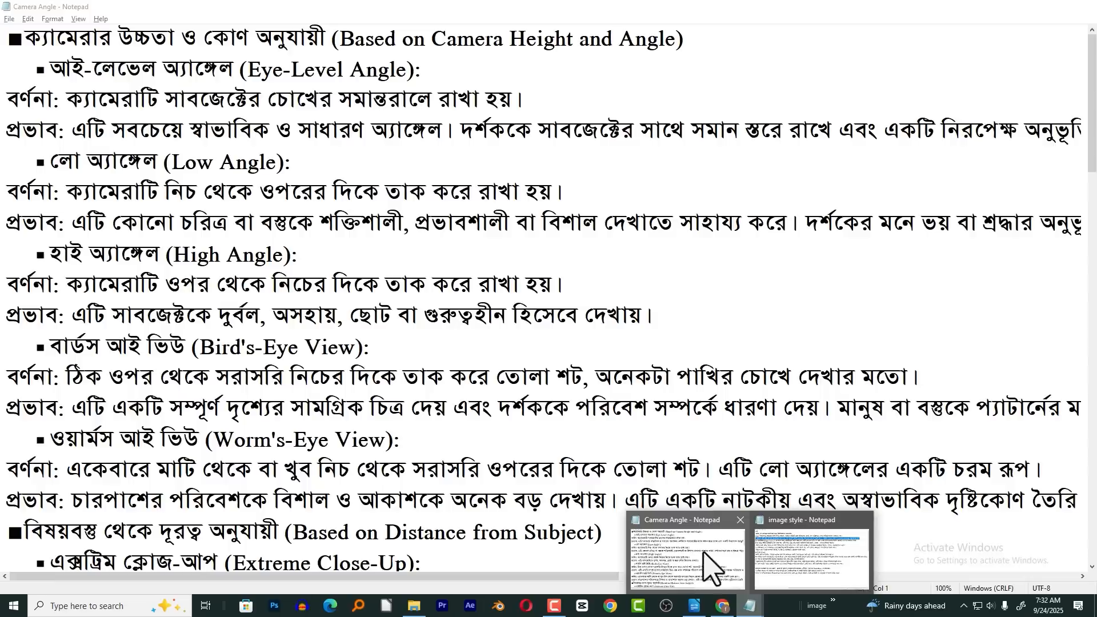
left_click(783, 548)
scroll(308, 263, "down", 3, "ctrl")
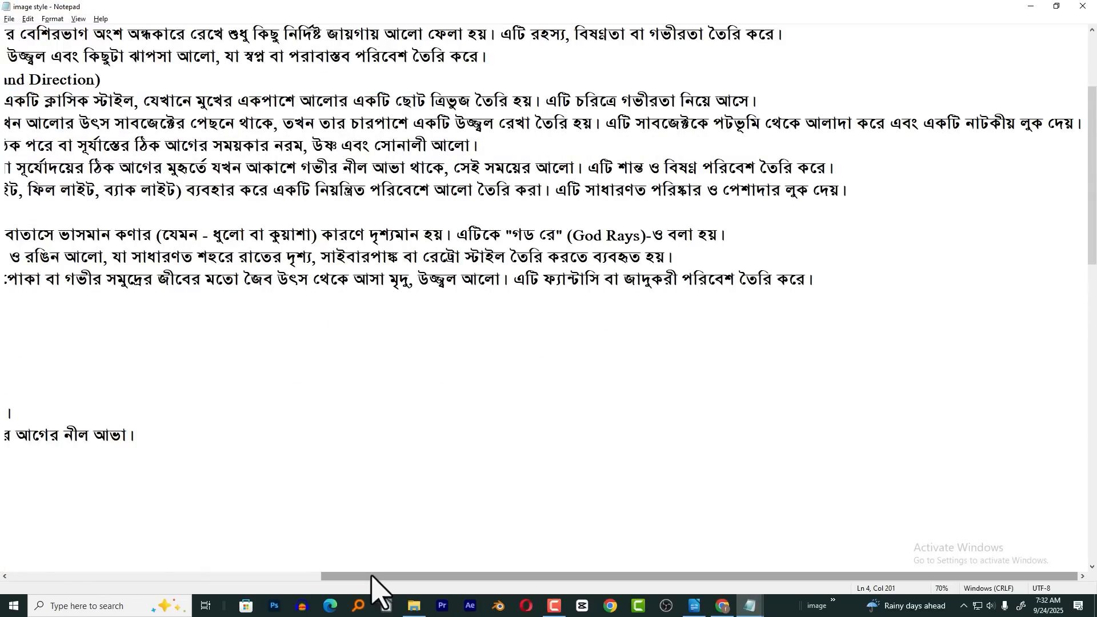
left_click_drag(371, 576, 52, 583)
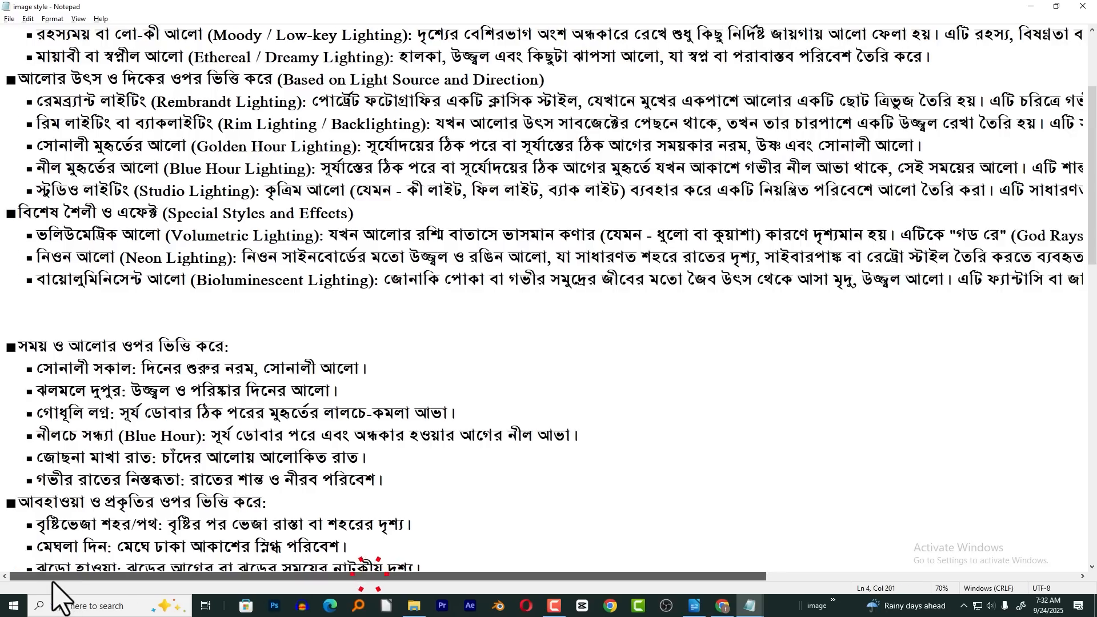
left_click(36, 370)
left_click_drag(36, 370, 394, 376)
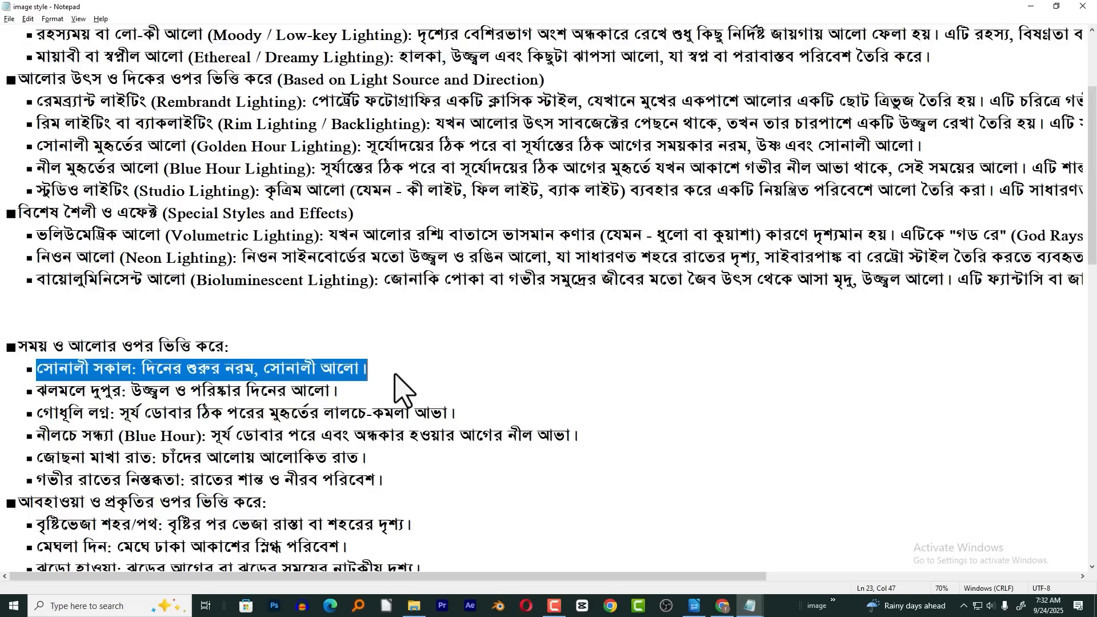
right_click(288, 377)
left_click(322, 409)
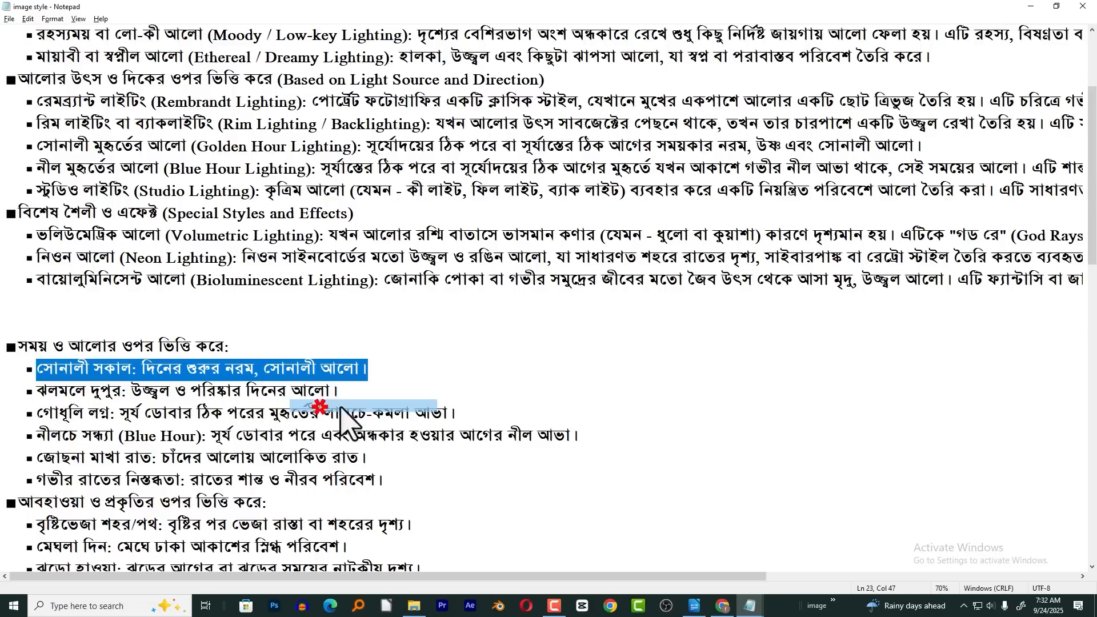
Return to Whisk and generate a style reference from the copied text "সোনালী সকাল: দিনের শুরুর নরম, সোনালী আলো।"
left_click(722, 605)
left_click(76, 488)
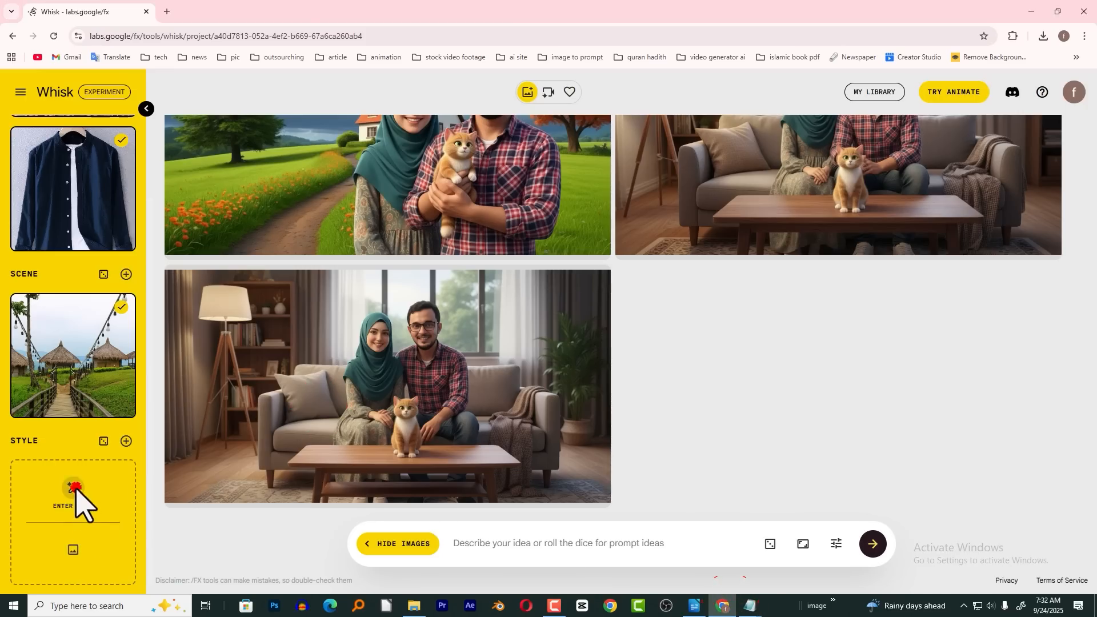
key("ctrl+v")
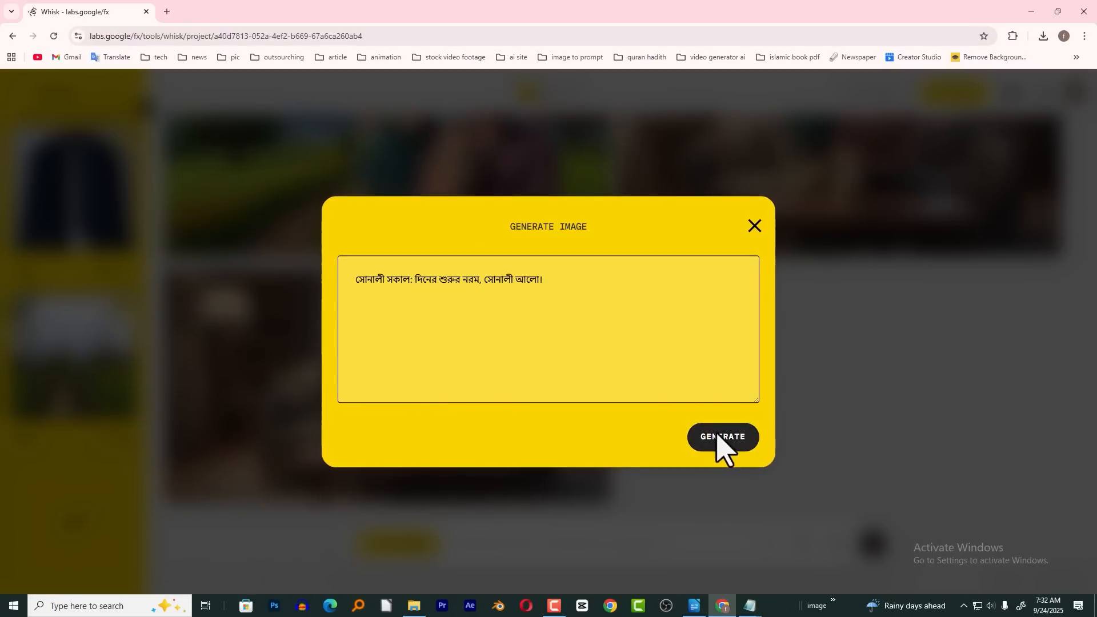
left_click(722, 444)
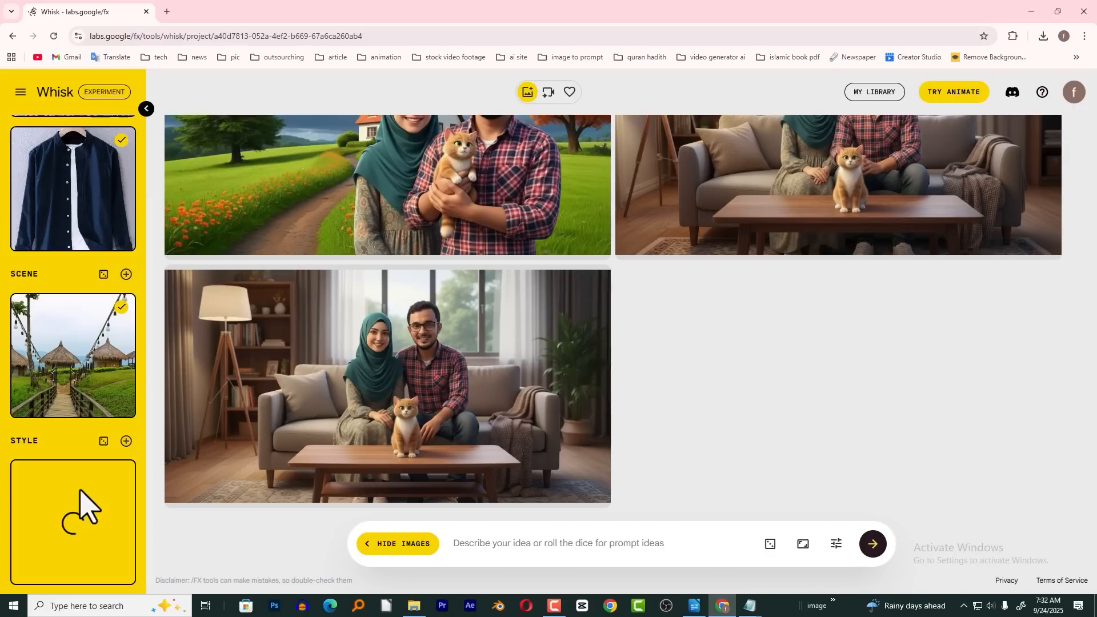
Generate images with the prompt "যুবকটি দাড়িয়ে আছে, Arms Crossed Pose, মিডিয়াম শট (Medium Shot)"
mouse_move(60, 217)
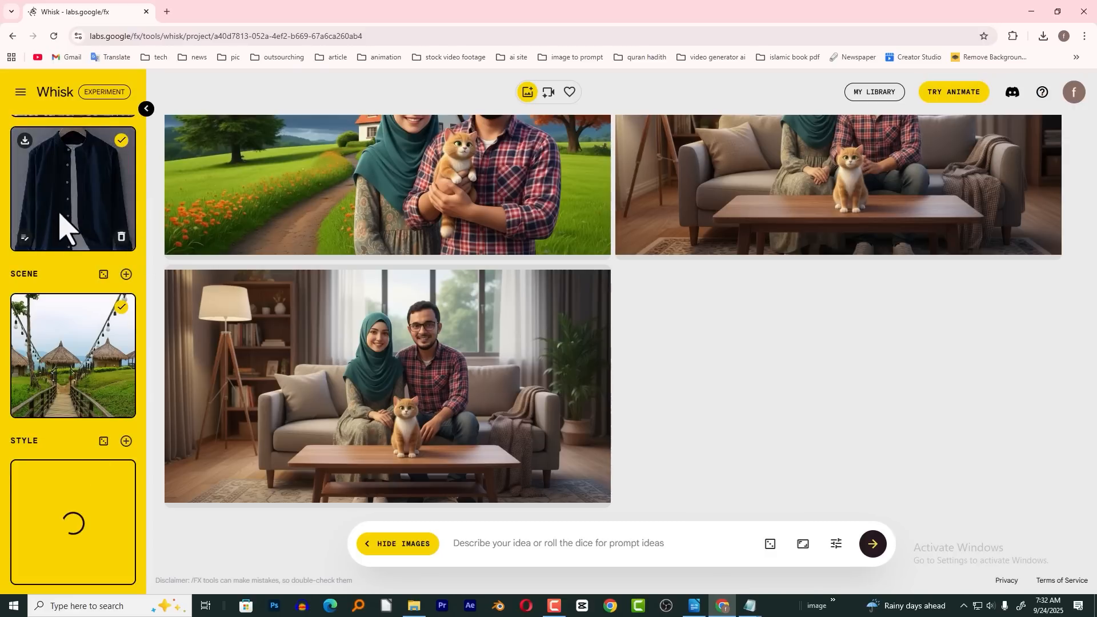
left_click(507, 541)
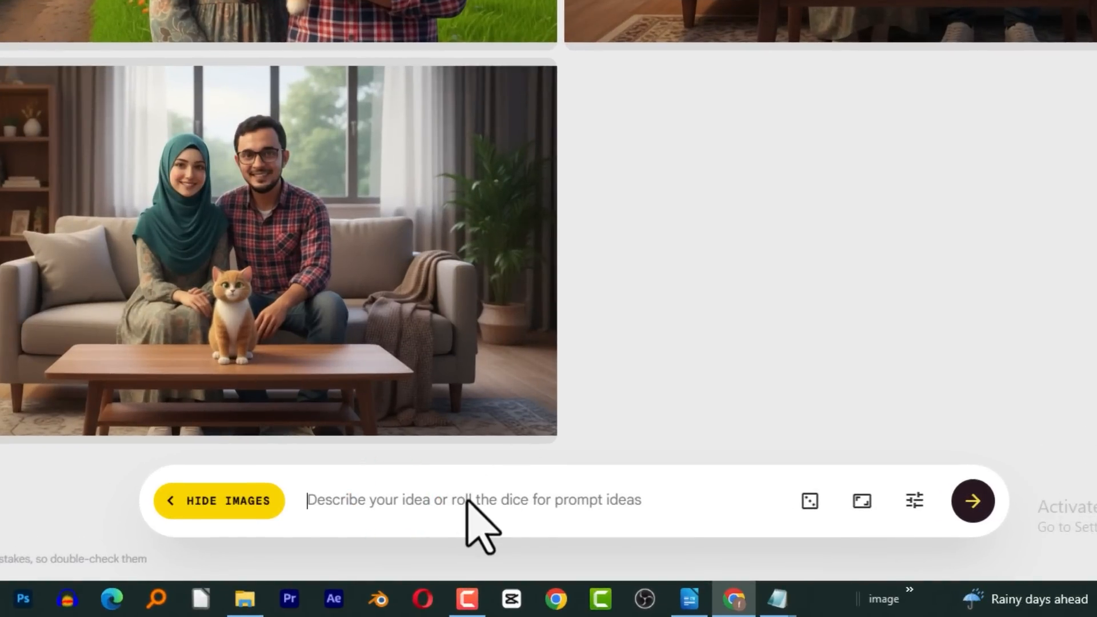
key("ctrl+v")
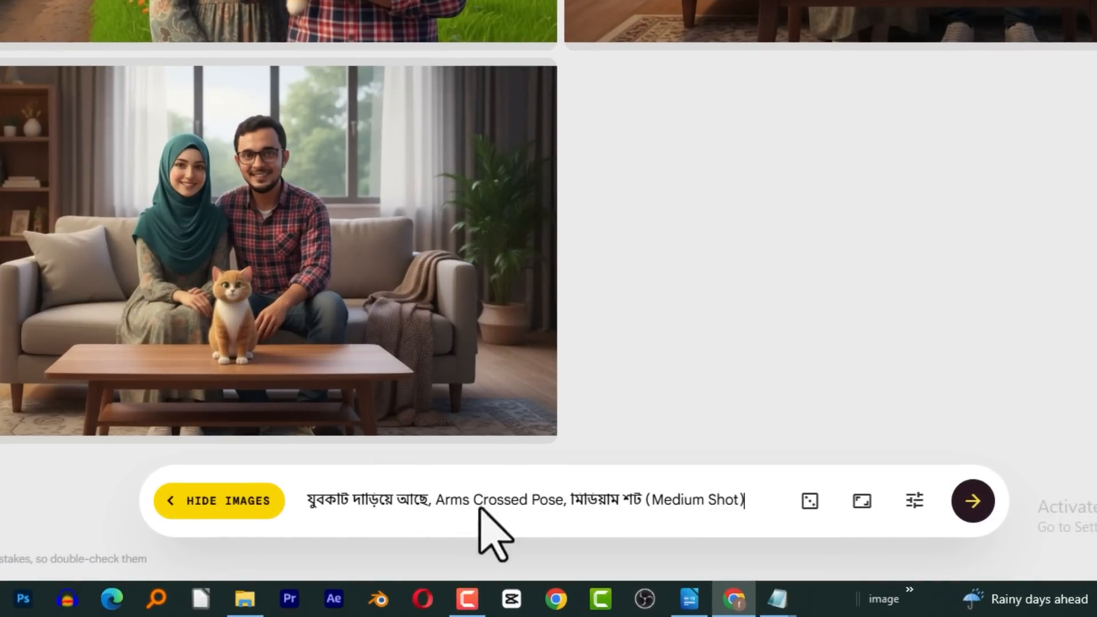
left_click_drag(427, 500, 309, 507)
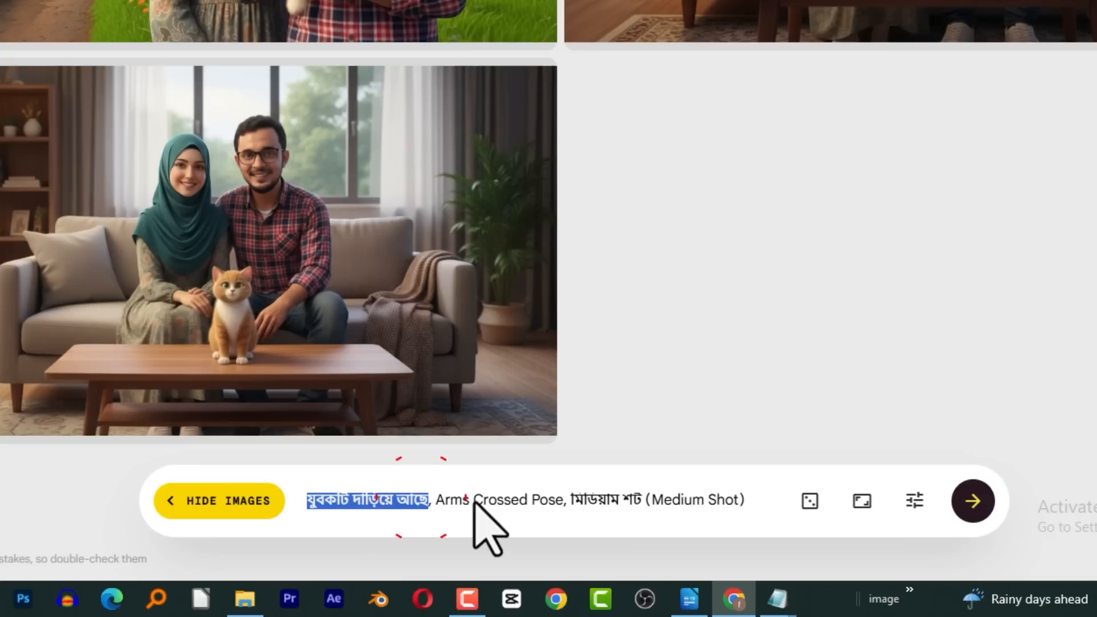
left_click_drag(436, 500, 777, 511)
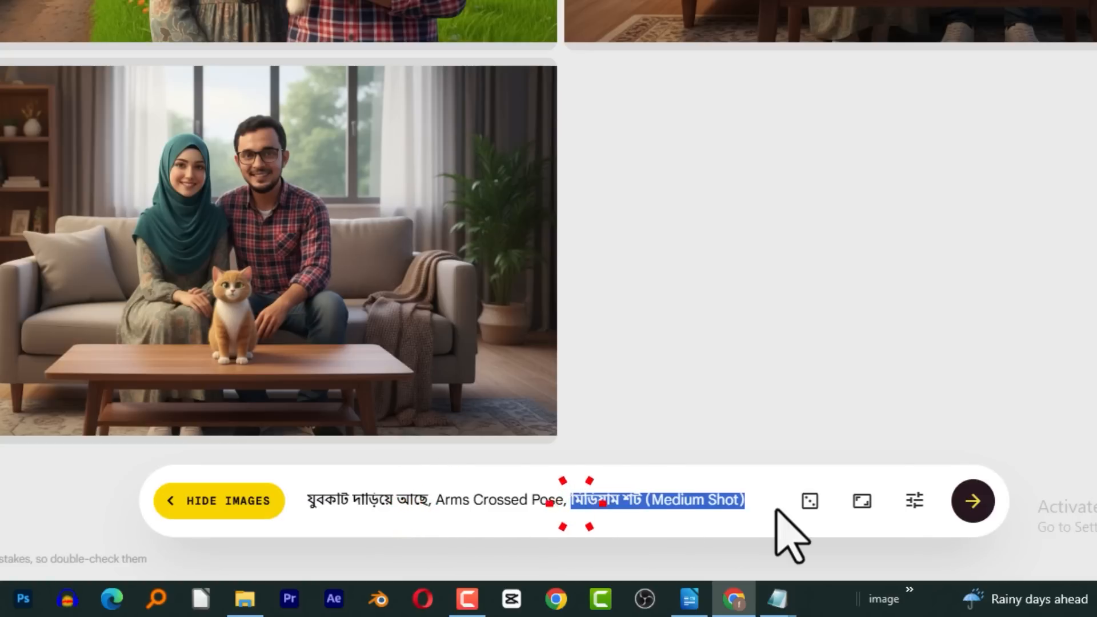
left_click(763, 504)
left_click(980, 508)
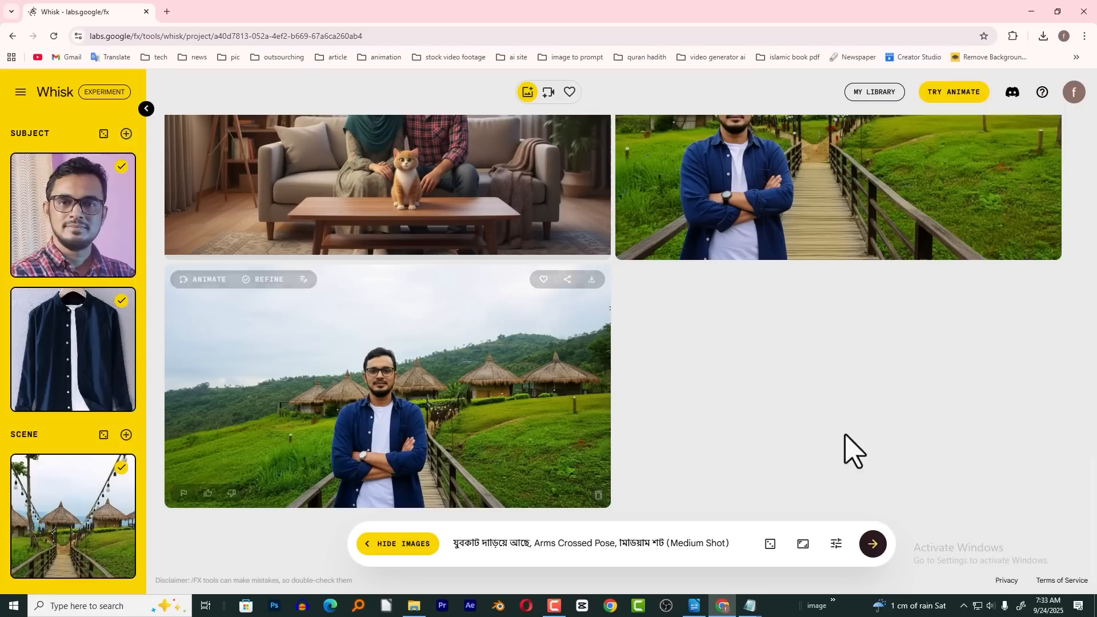
Examine the generated walkway images of the man with crossed arms, enlarge the closer shot, and close its preview
scroll(857, 453, "up", 3)
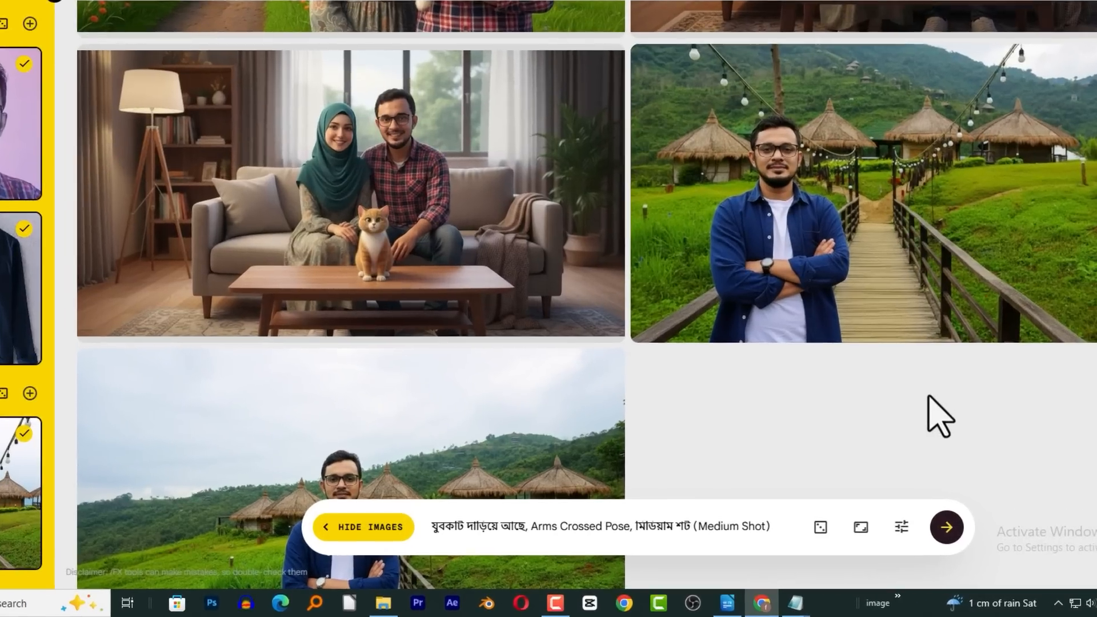
scroll(866, 453, "down", 3)
scroll(883, 391, "up", 5)
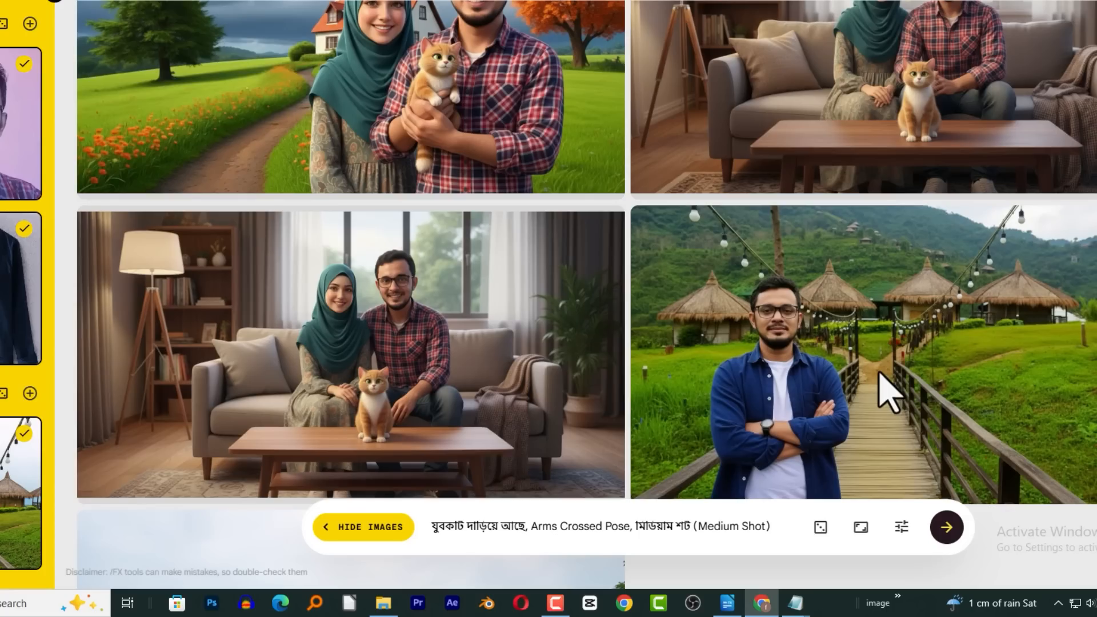
scroll(845, 297, "down", 3)
left_click(802, 231)
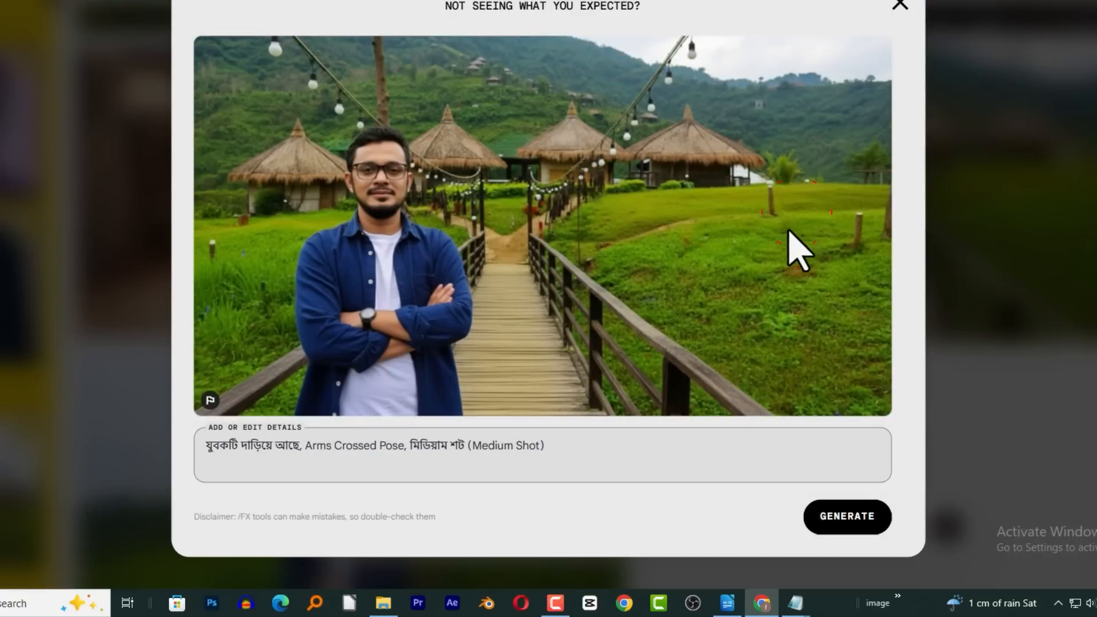
left_click(900, 6)
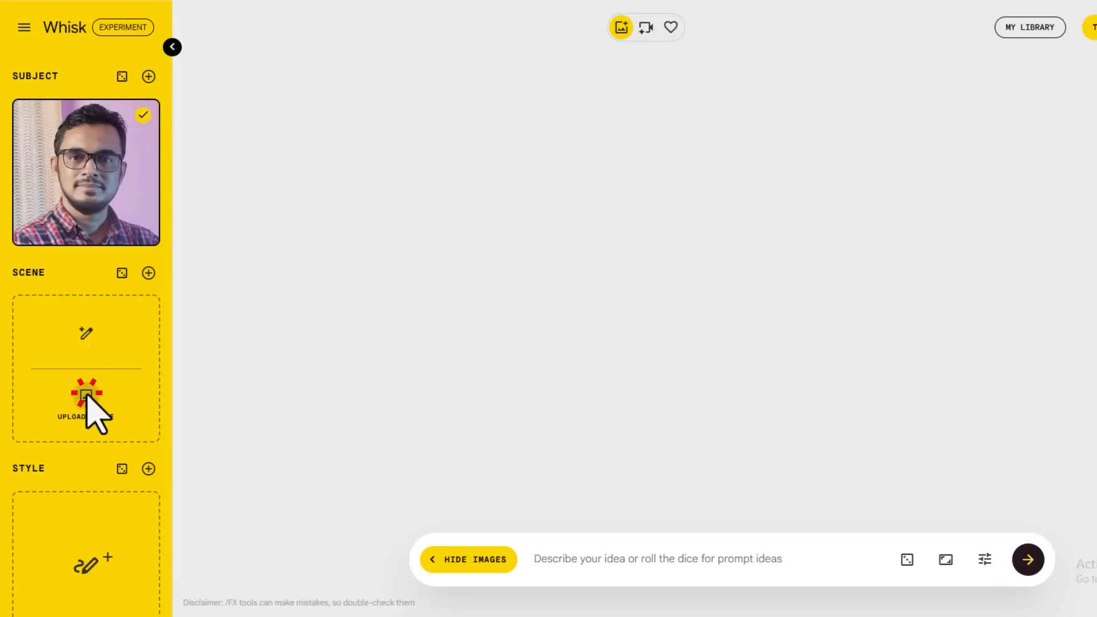
Upload the red brick building image as the scene reference and the sunset mosque image from the image style folder as the style reference
left_click(86, 394)
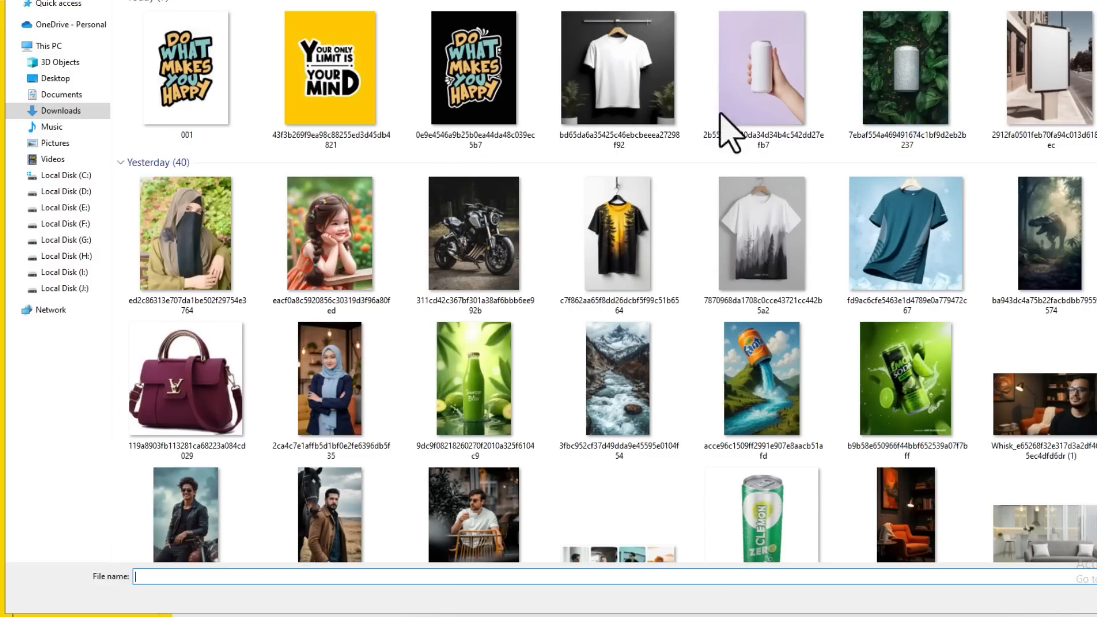
scroll(606, 286, "down", 4)
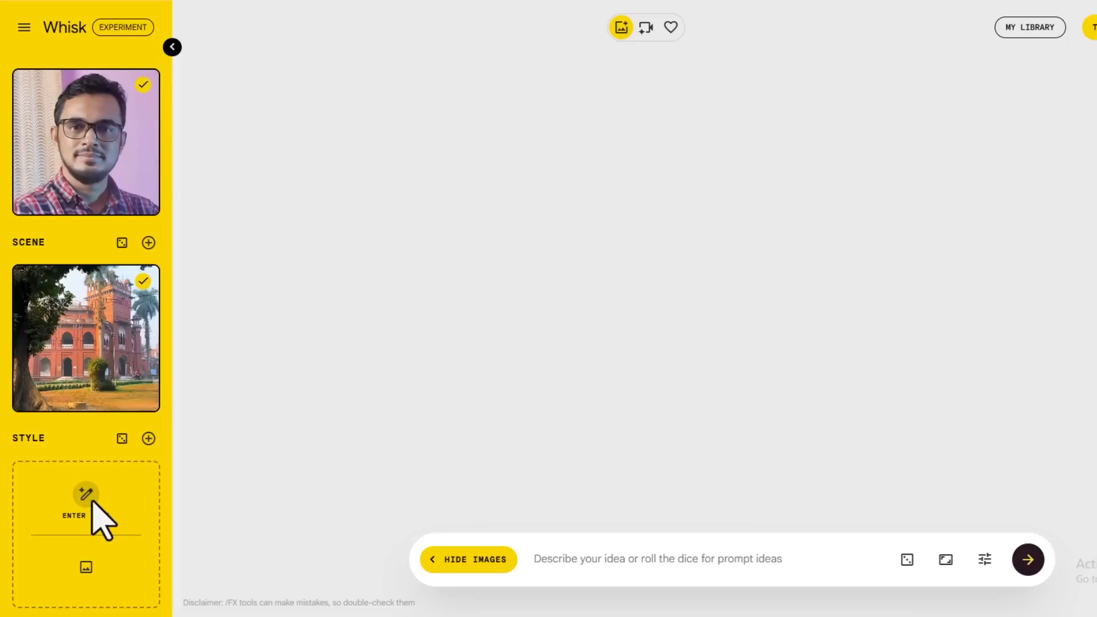
left_click(92, 579)
left_click(371, 223)
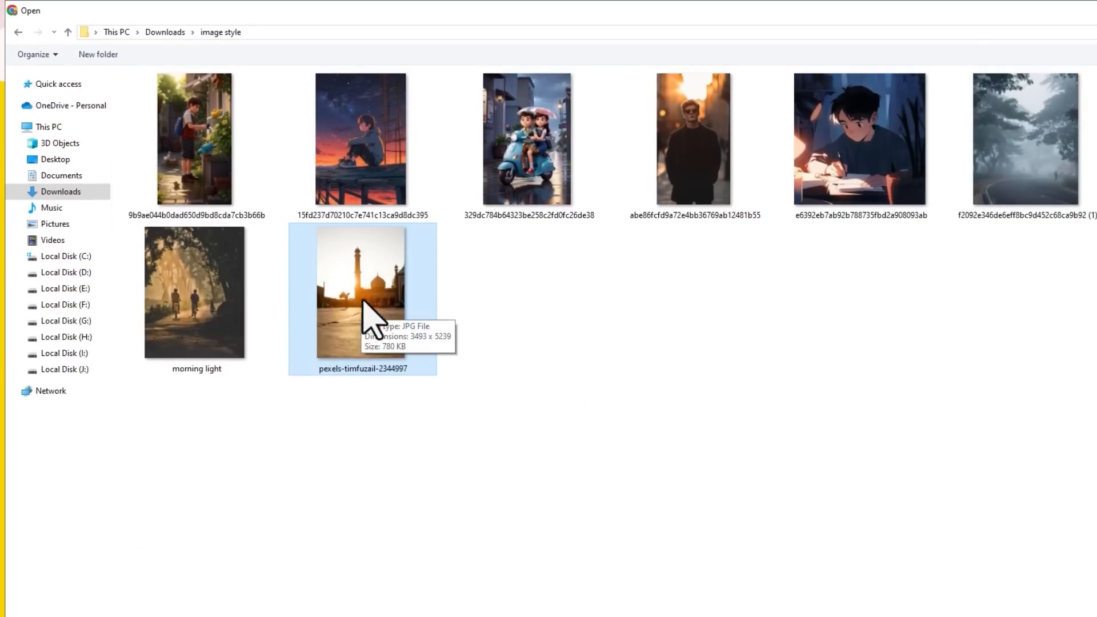
left_click(369, 272)
double_click(369, 260)
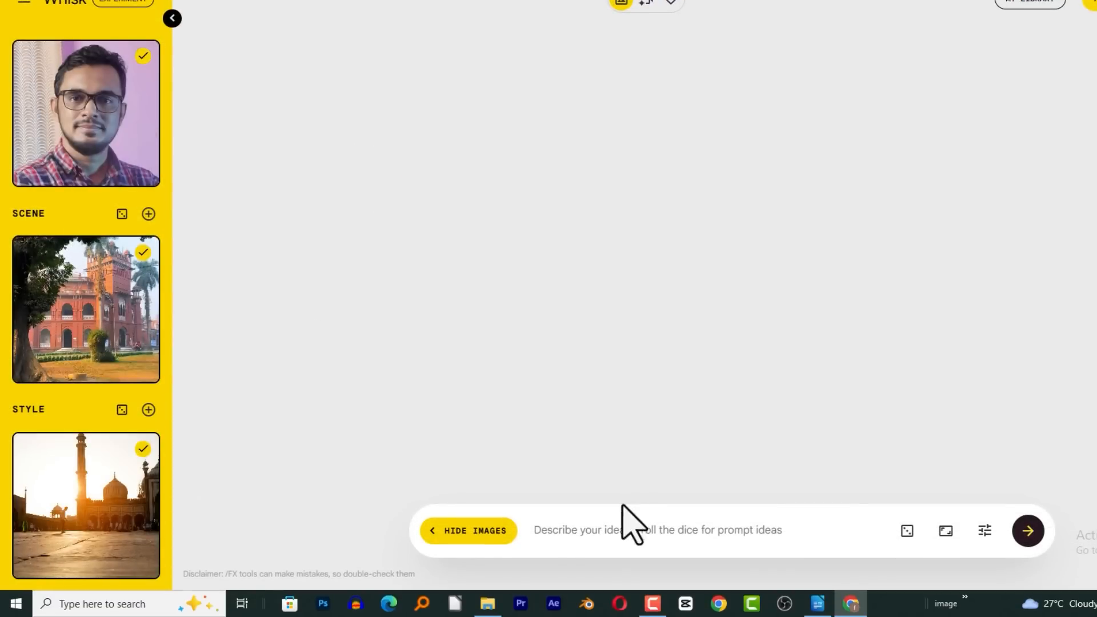
Generate images with the prompt "যুবকটি পকেটে হাত দিয়ে দাড়িয়ে আছে"
left_click(571, 534)
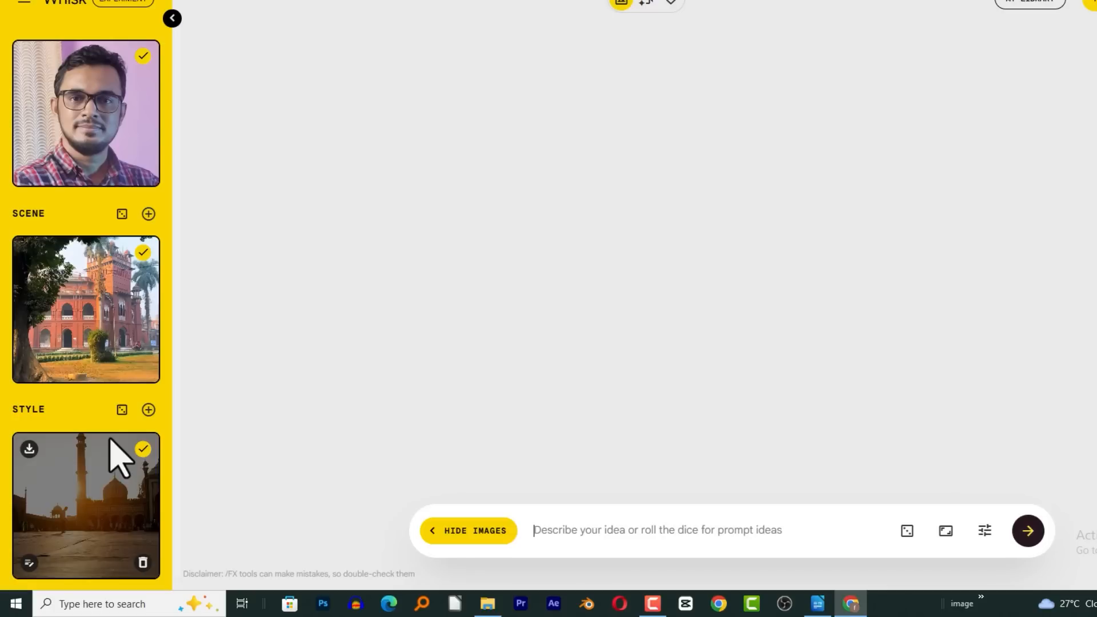
left_click(673, 535)
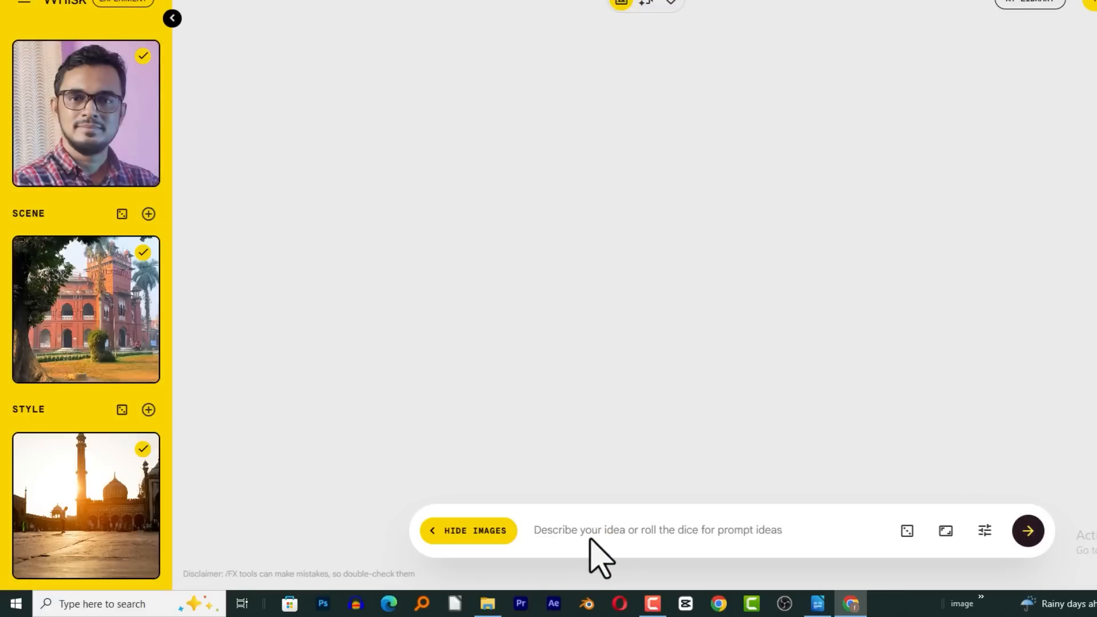
type("যুবকটি পকেটে হাত দিয়ে দাঁড়িয়ে আছে")
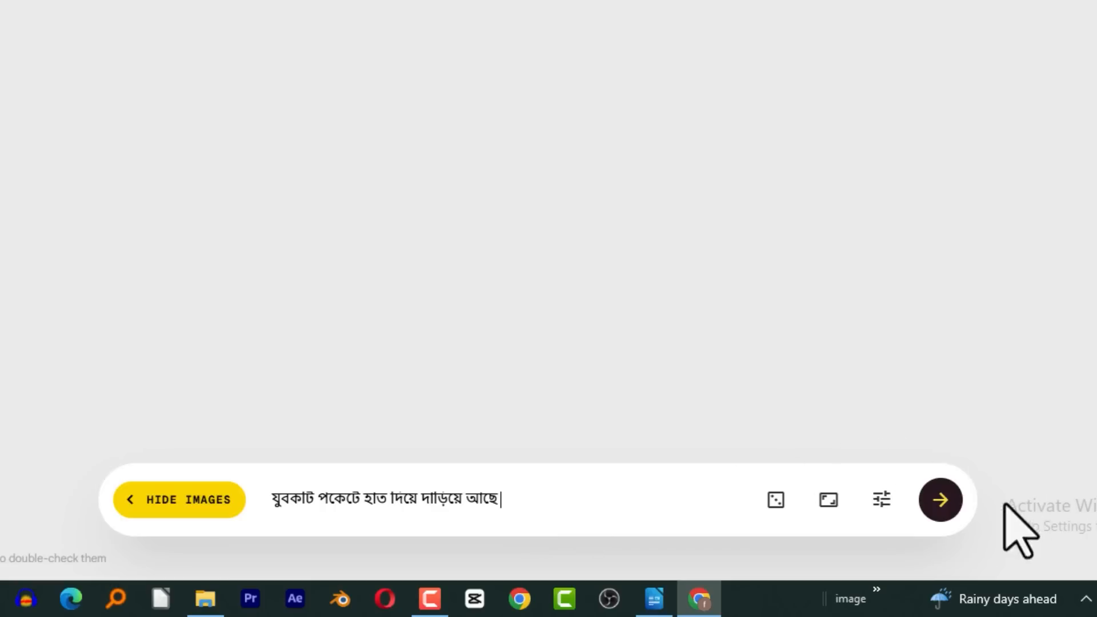
left_click(940, 500)
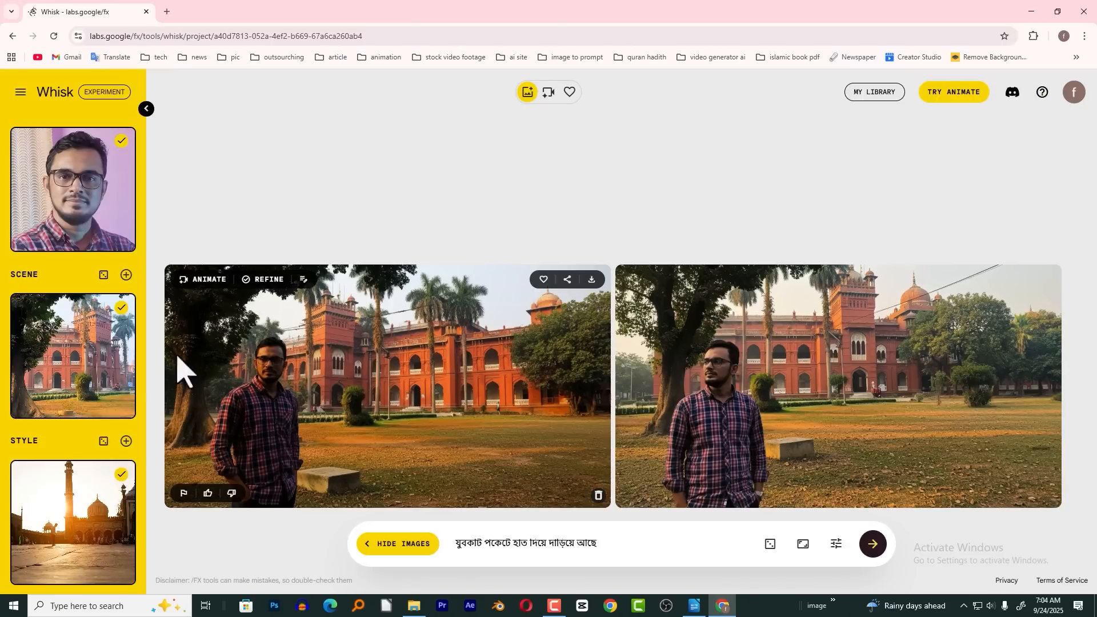
Examine both generated images of the man before the red building at enlarged size, and close the previews
left_click(745, 370)
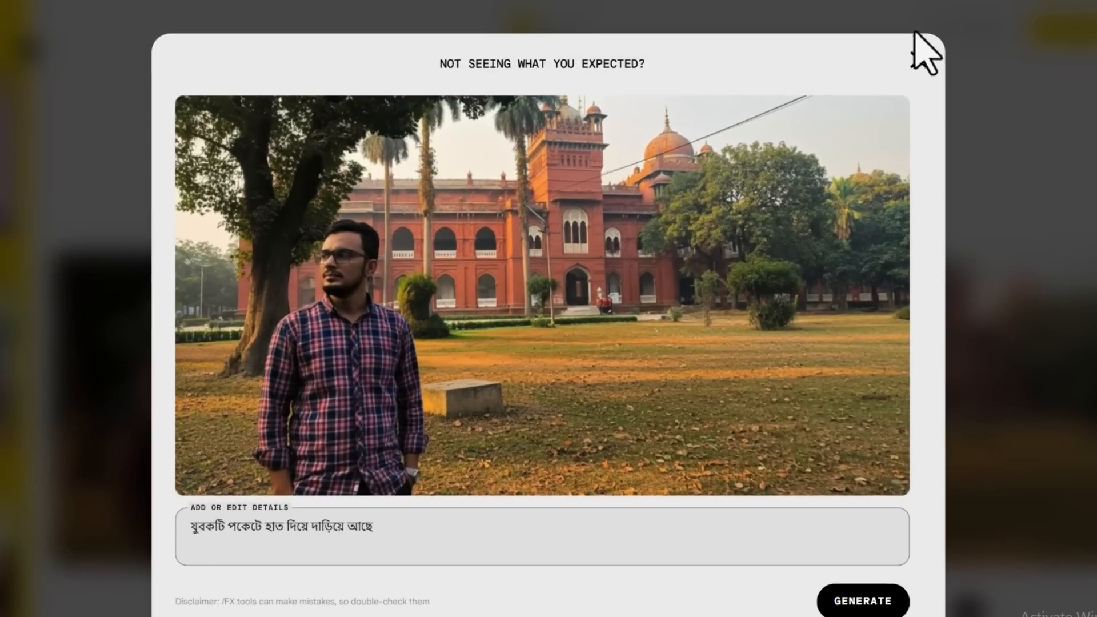
left_click(834, 116)
left_click(474, 400)
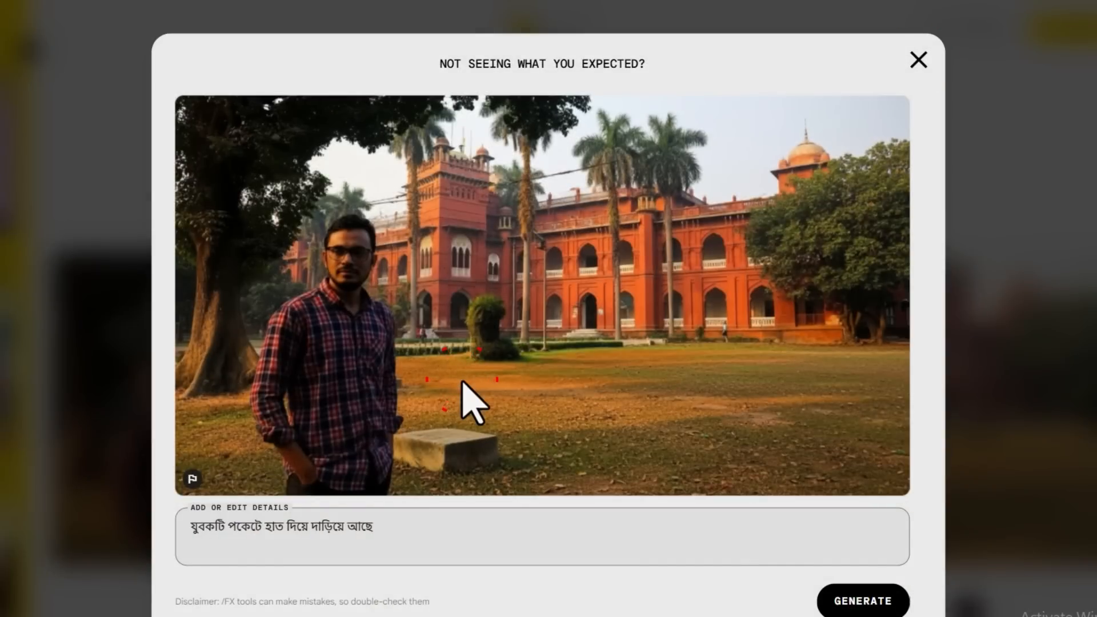
left_click(918, 59)
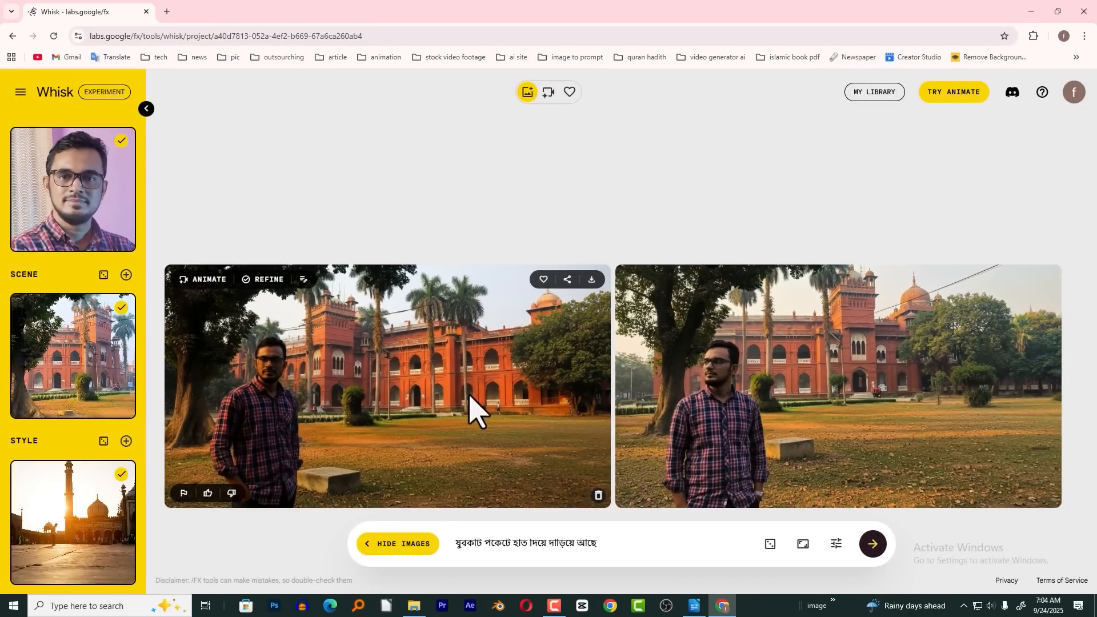
left_click(368, 388)
left_click(834, 116)
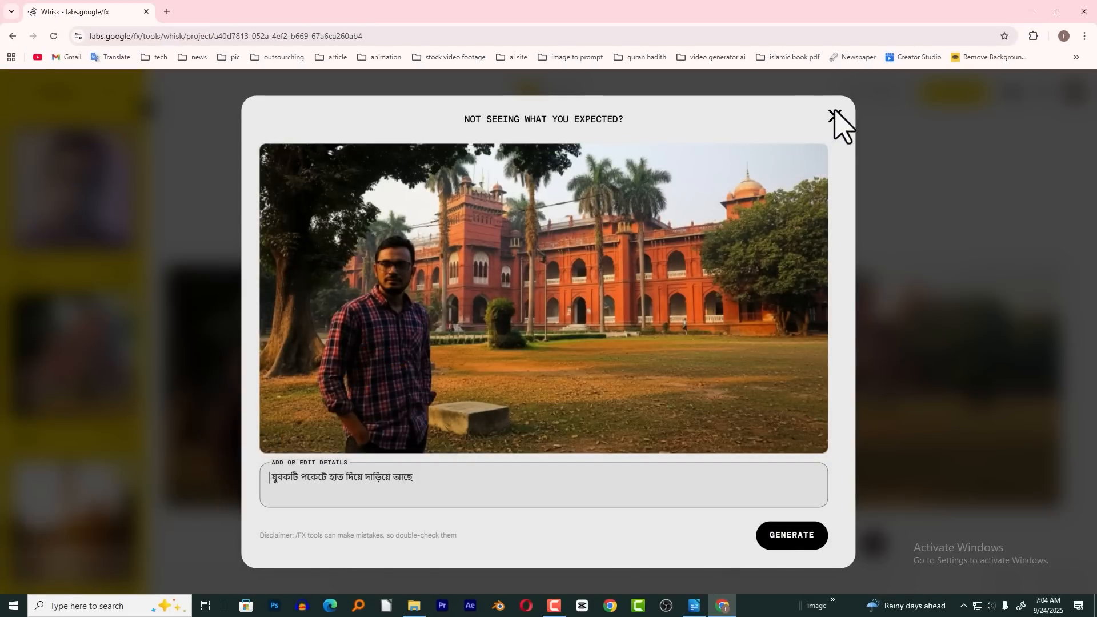
left_click(882, 357)
left_click(834, 117)
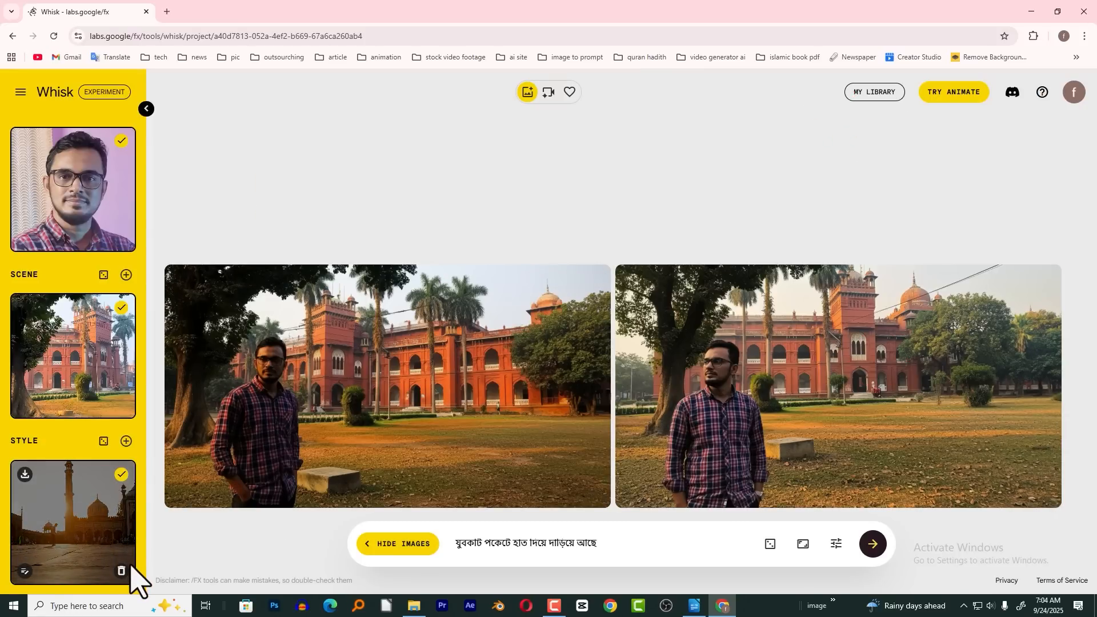
Replace the sunset mosque style reference with the misty tree-lined road image from the image style folder
left_click(120, 570)
left_click(78, 551)
double_click(889, 143)
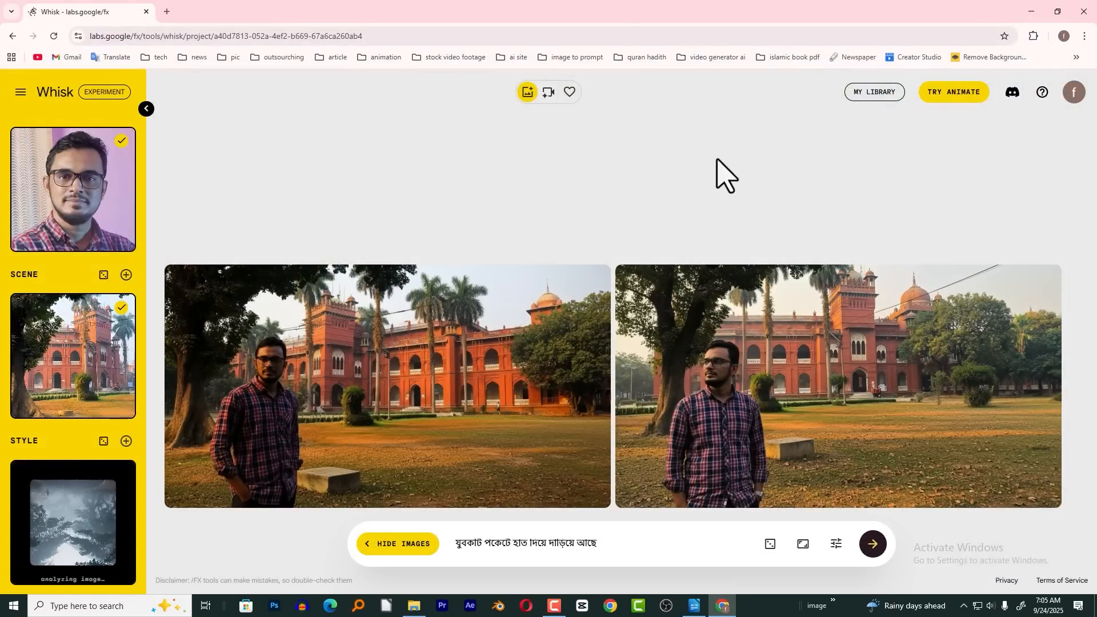
Replace the prompt with "যুবকটি দাড়িয়ে সেলফি তুলছে । পয়েন্ট-অফ-ভিউ (POV) বা সেলফি দৃষ্টিকোণ থেকে"
left_click(501, 541)
triple_click(503, 542)
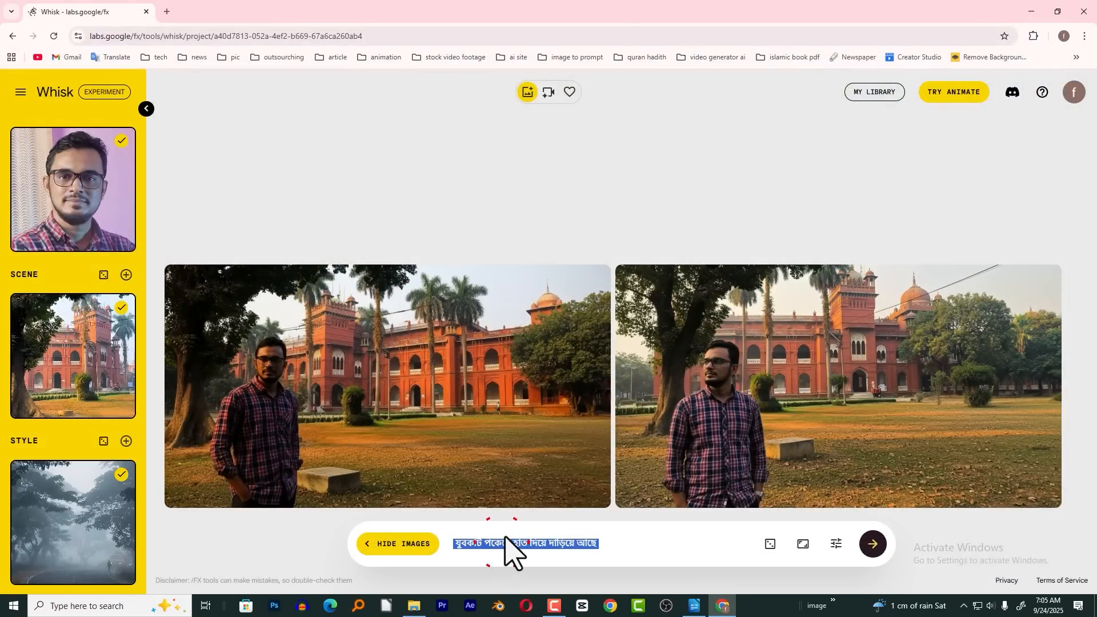
type("যুবকটি দাঁড়িয়ে সেলফি তুলছে। পয়েন্ট-অফ-ভিউ (POV) বা সেলফি দৃষ্টিকোণ থেকে")
left_click_drag(456, 544, 563, 542)
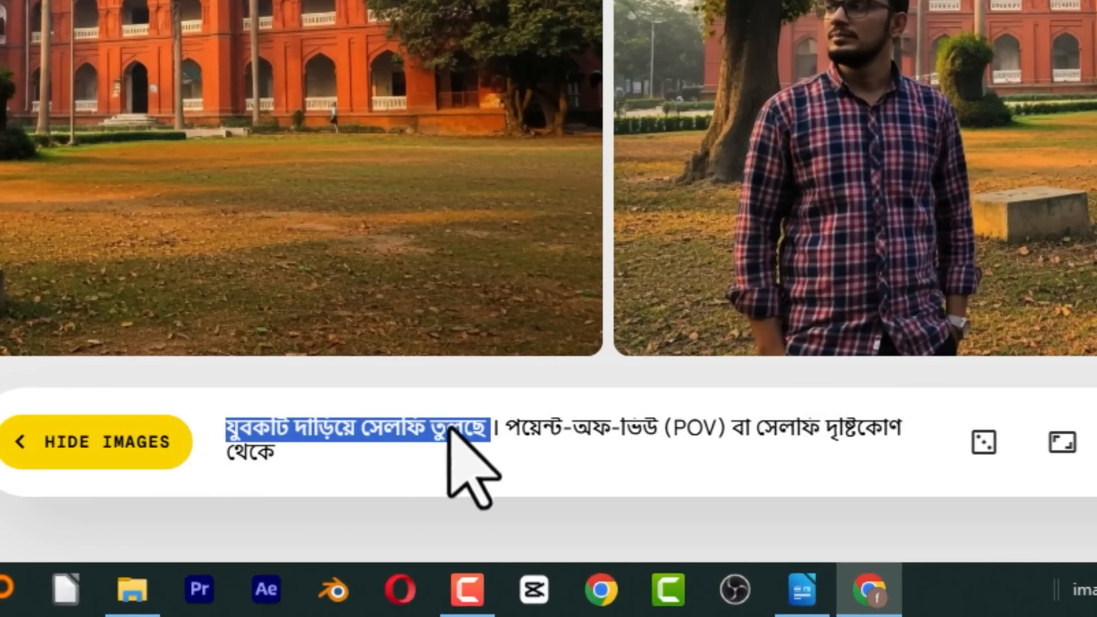
left_click(554, 528)
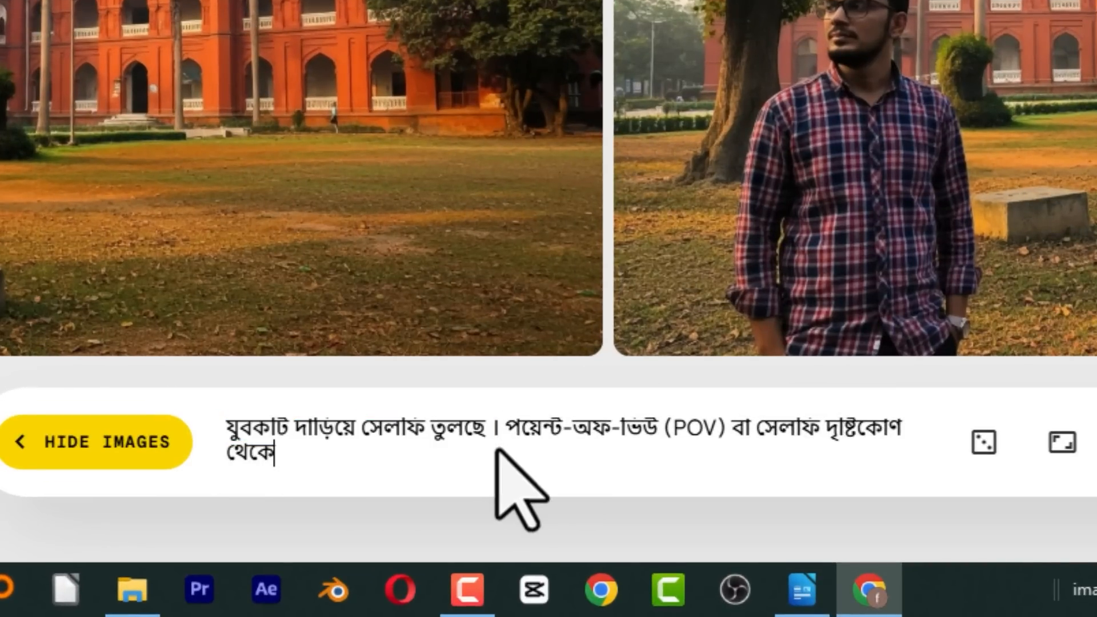
Generate images with the selfie prompt "যুবকটি দাড়িয়ে সেলফি তুলছে । পয়েন্ট-অফ-ভিউ (POV) বা সেলফি দৃষ্টিকোণ থেকে"
left_click_drag(504, 426, 678, 477)
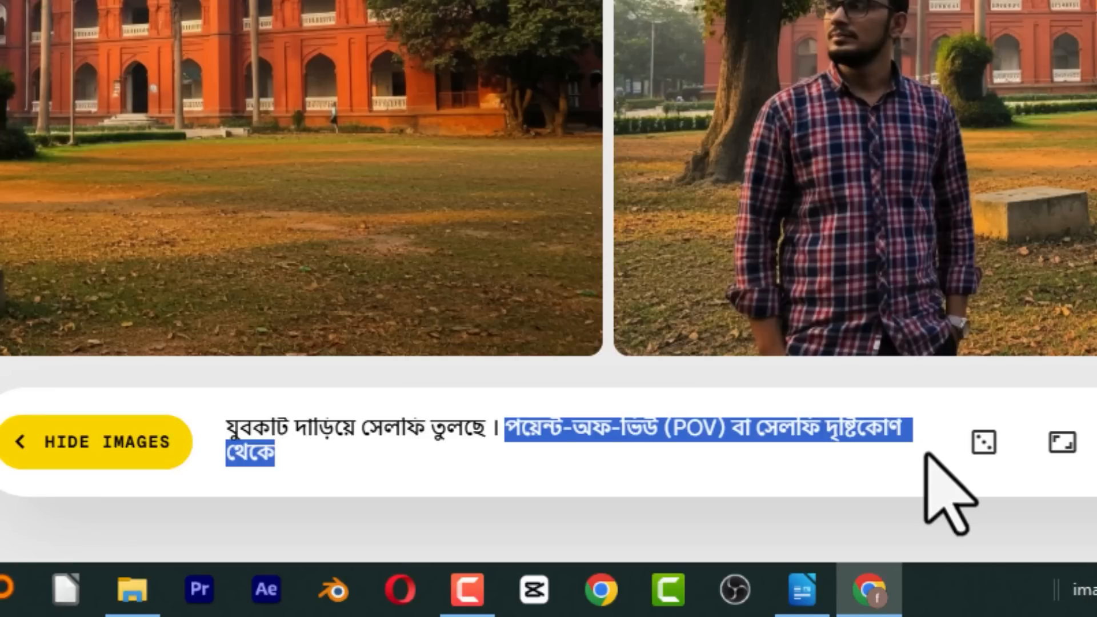
left_click(585, 457)
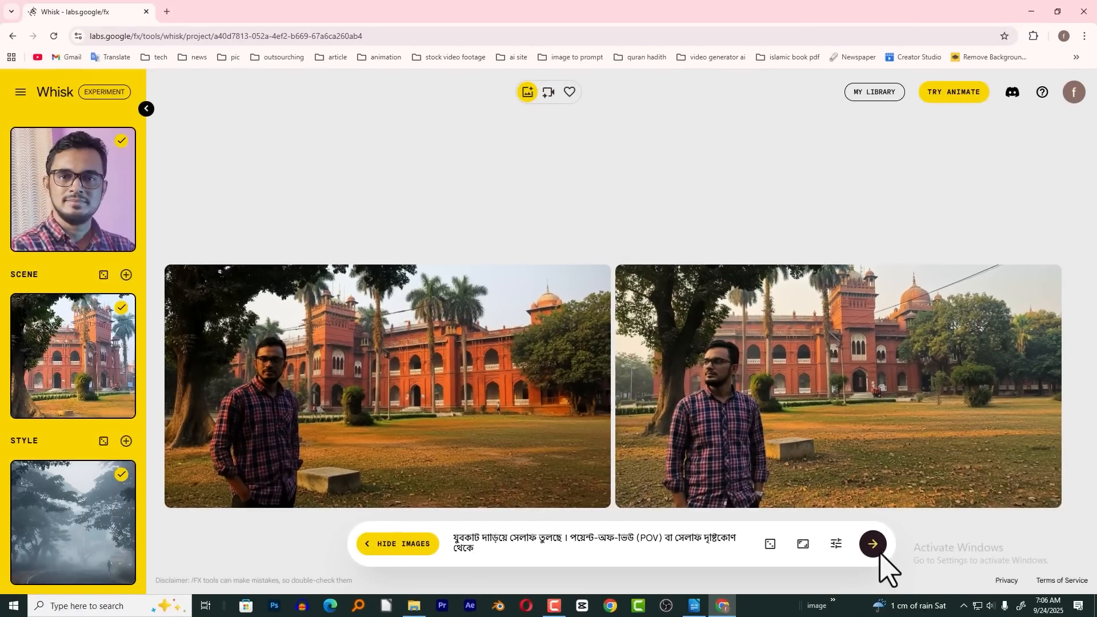
mouse_move(97, 549)
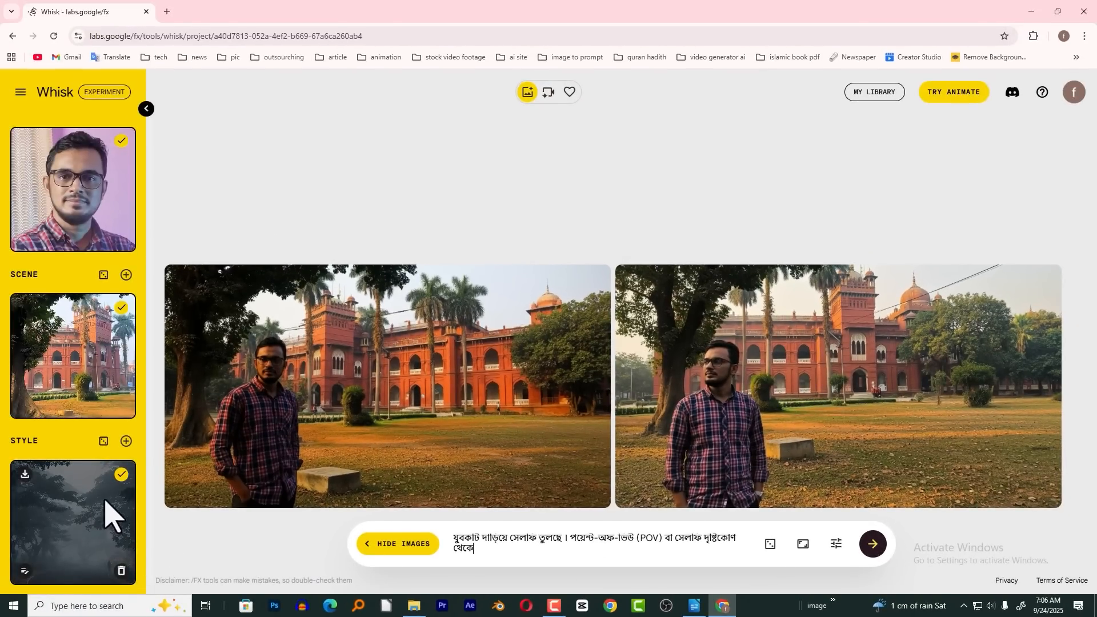
left_click(873, 544)
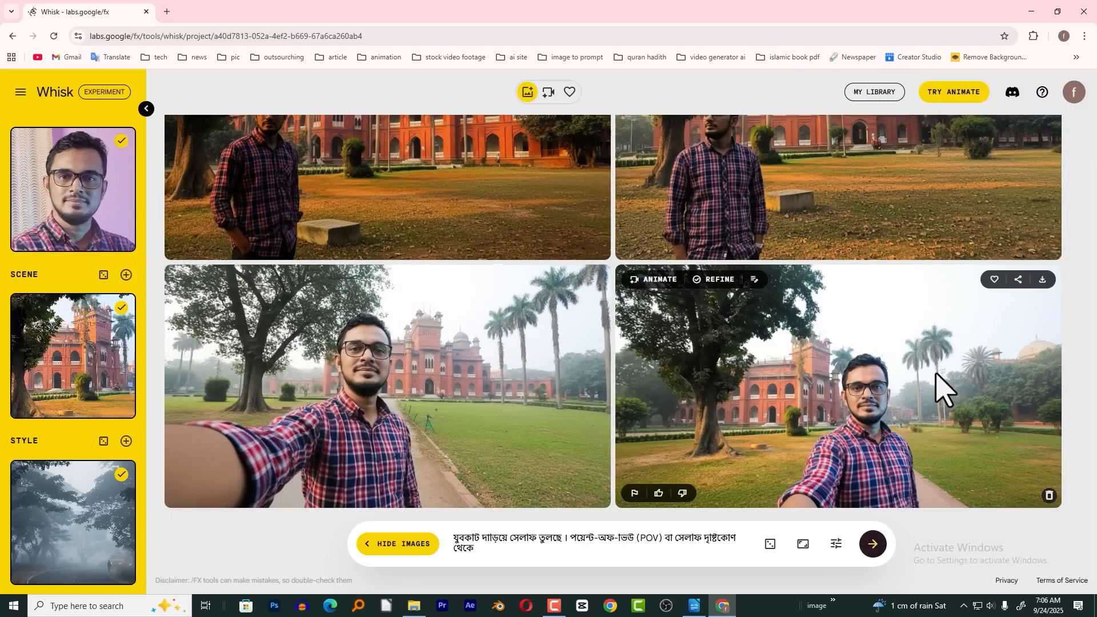
Examine both generated selfie images in front of the red building at enlarged size, and close the previews
left_click(547, 365)
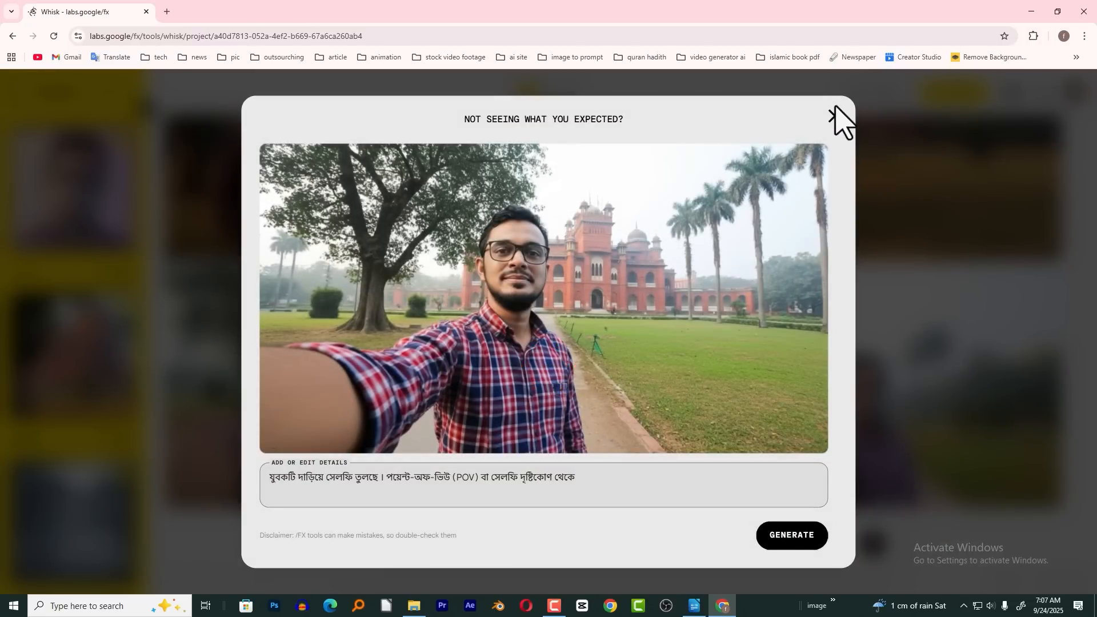
left_click(834, 116)
left_click(879, 352)
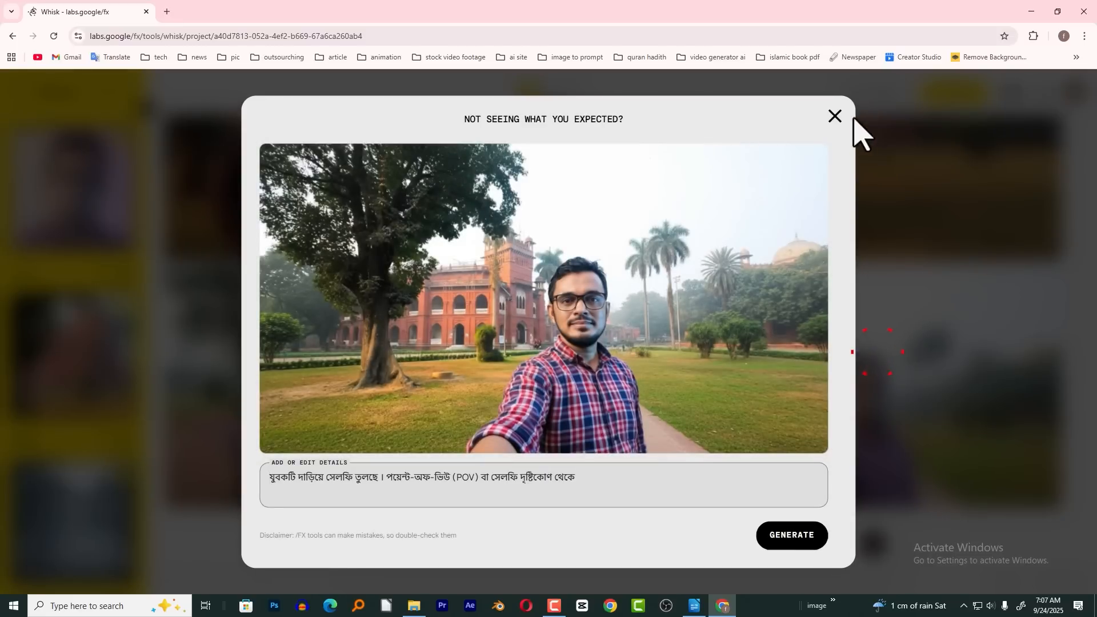
left_click(834, 116)
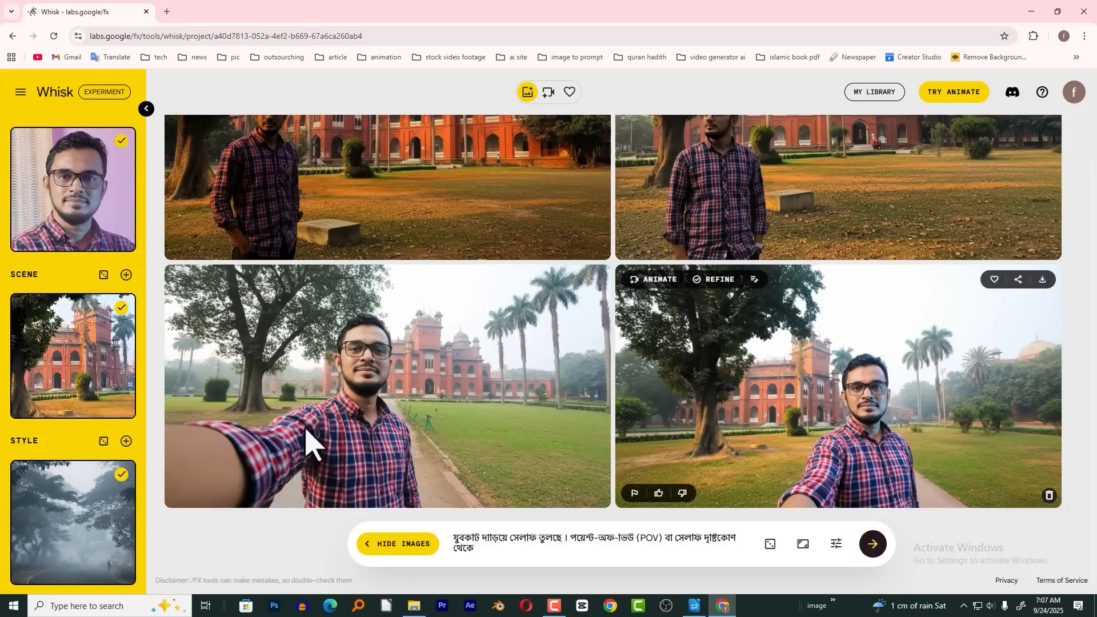
left_click(923, 374)
left_click(835, 116)
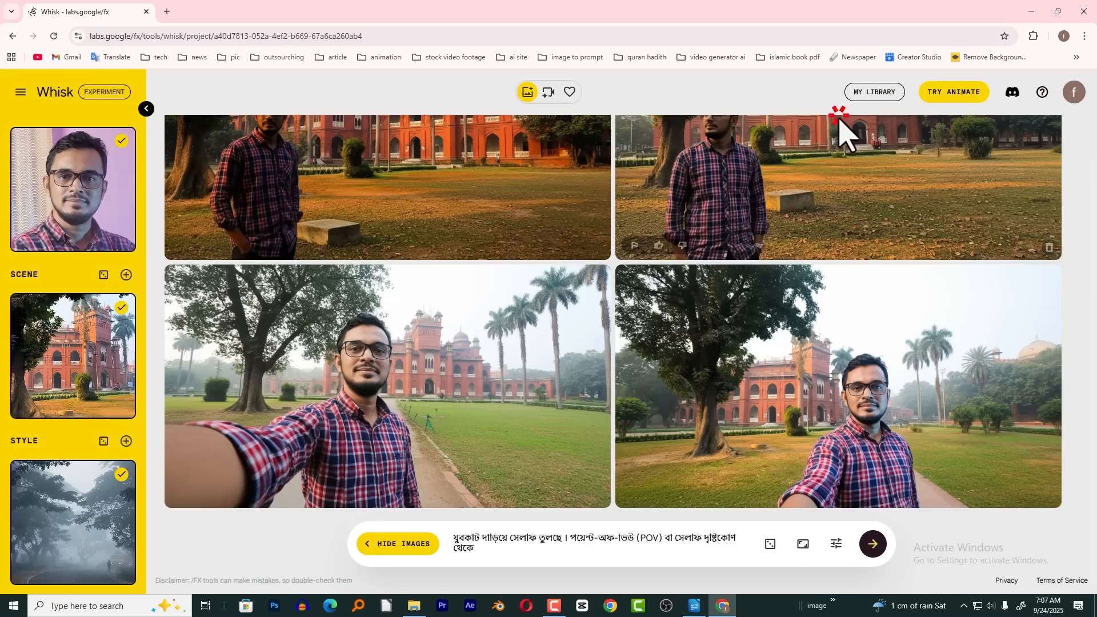
left_click(458, 355)
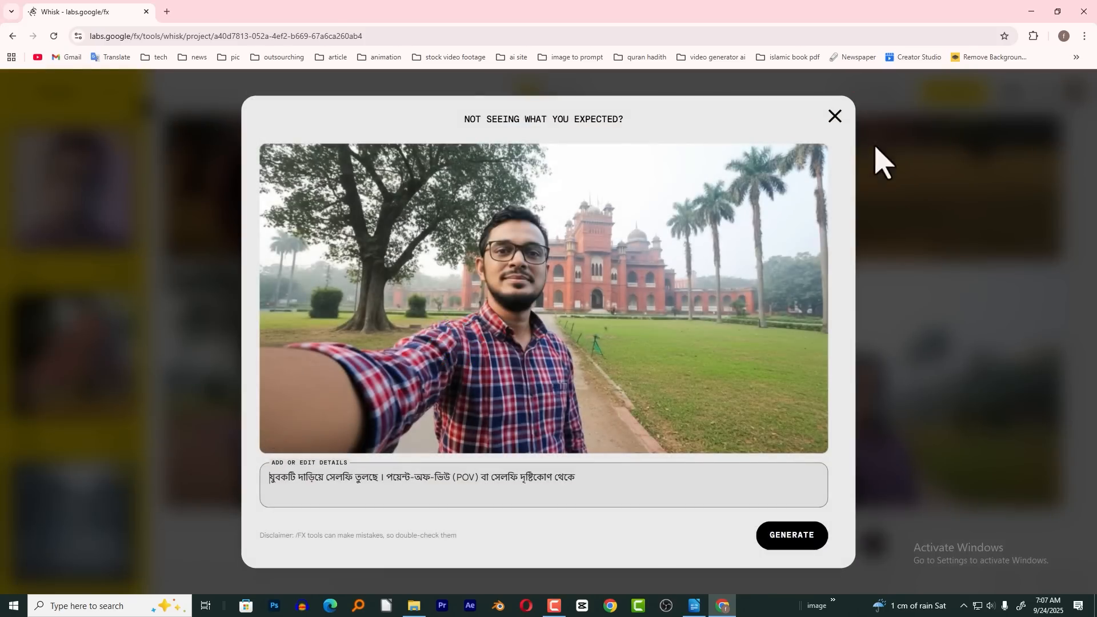
left_click(835, 116)
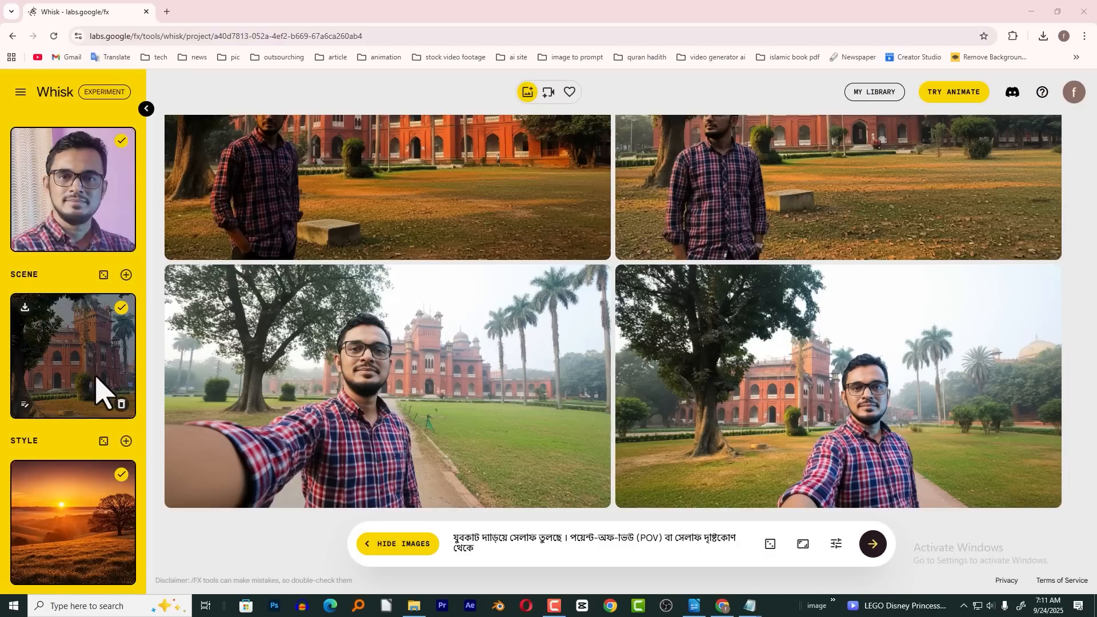
Replace the red building scene reference with the black motorcycle image from the Downloads folder
left_click(121, 404)
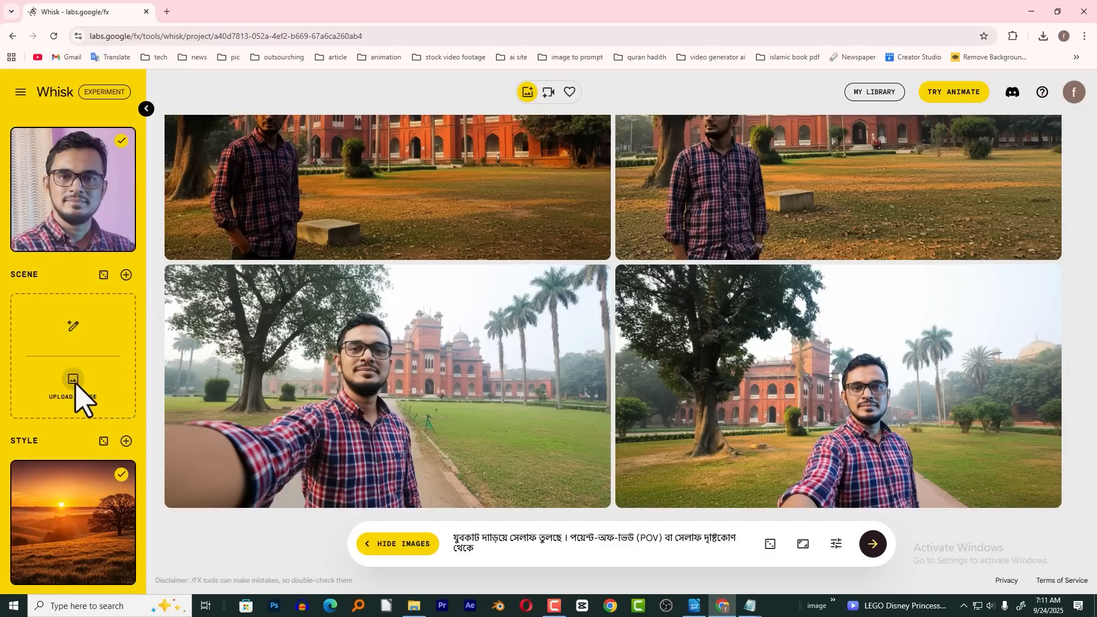
left_click(75, 381)
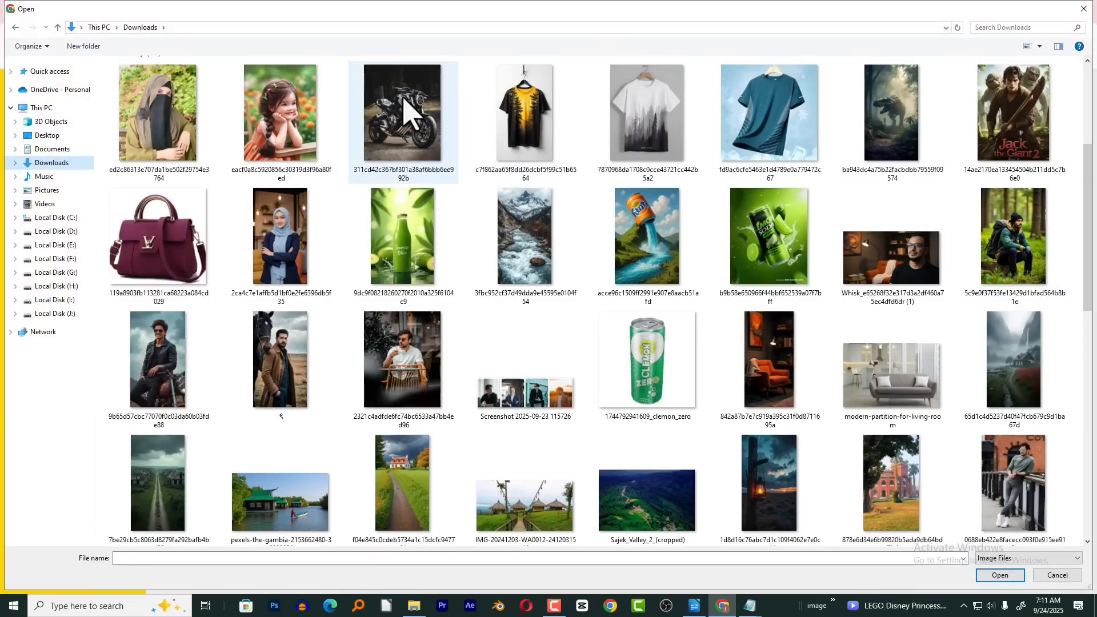
double_click(421, 122)
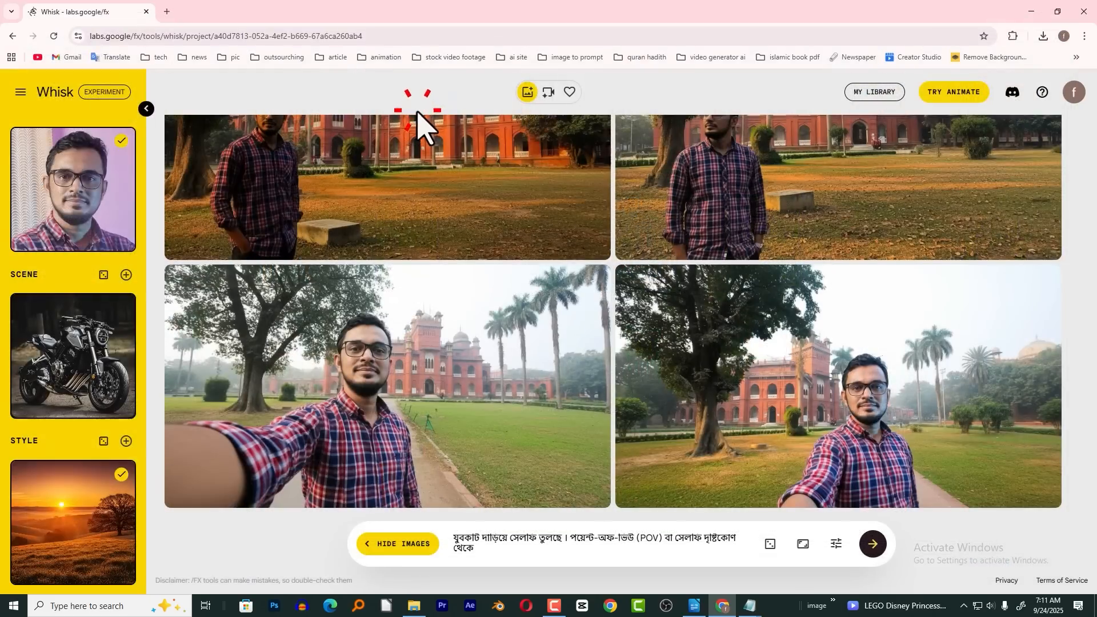
Add the black motorcycle image as the style reference and generate images with the prompt "যুবকটি বাইকটি চালিয়ে যাচ্ছে"
mouse_move(76, 549)
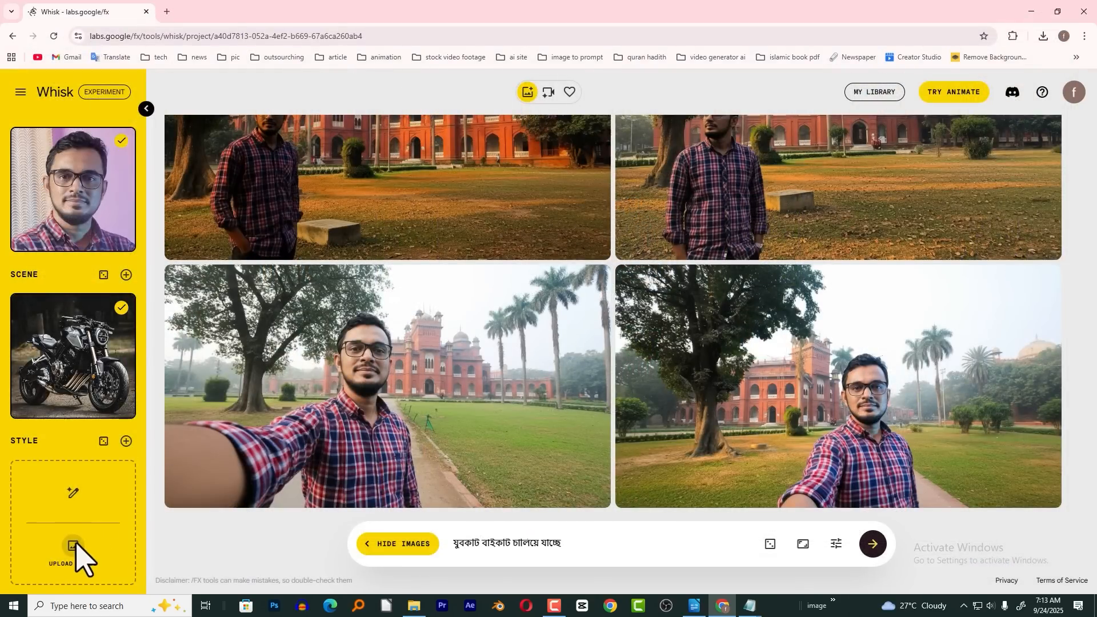
mouse_move(62, 365)
mouse_move(92, 351)
left_click(76, 547)
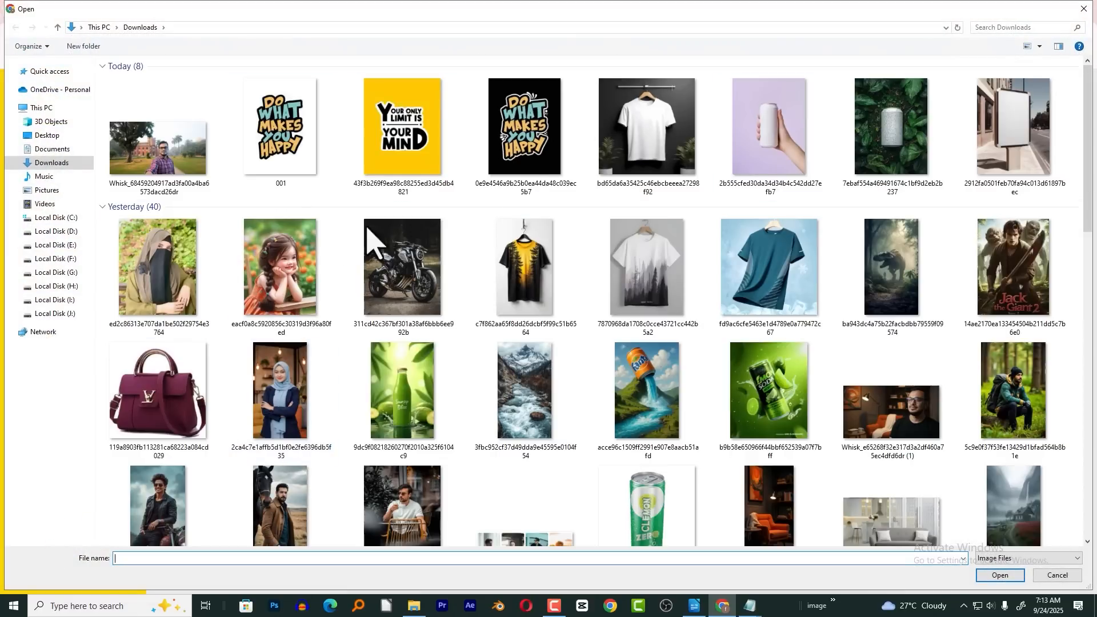
double_click(419, 267)
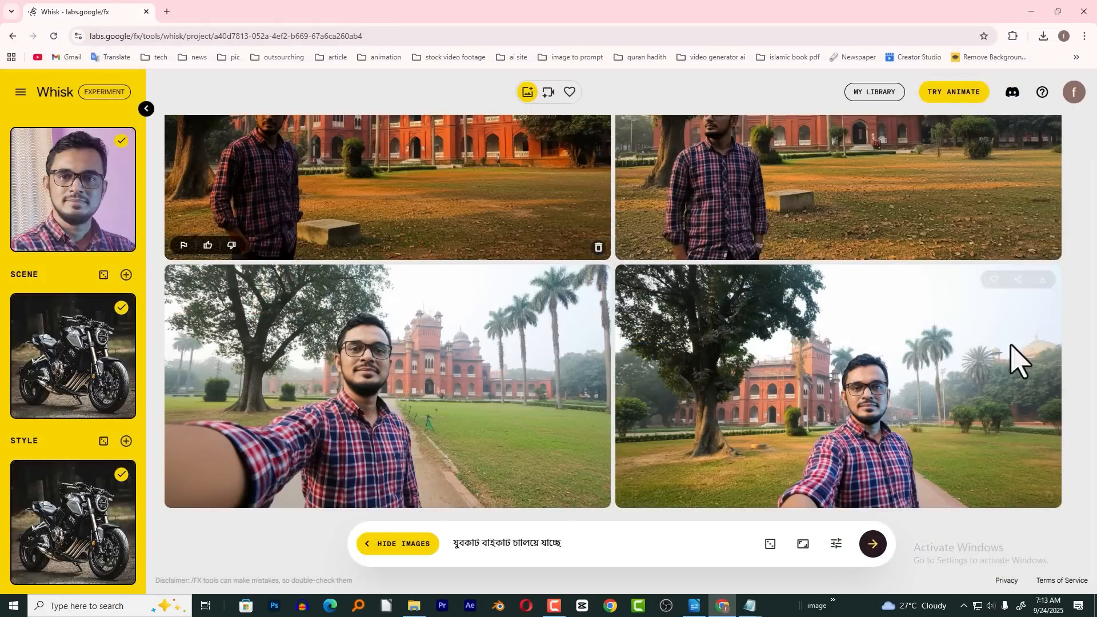
left_click(872, 546)
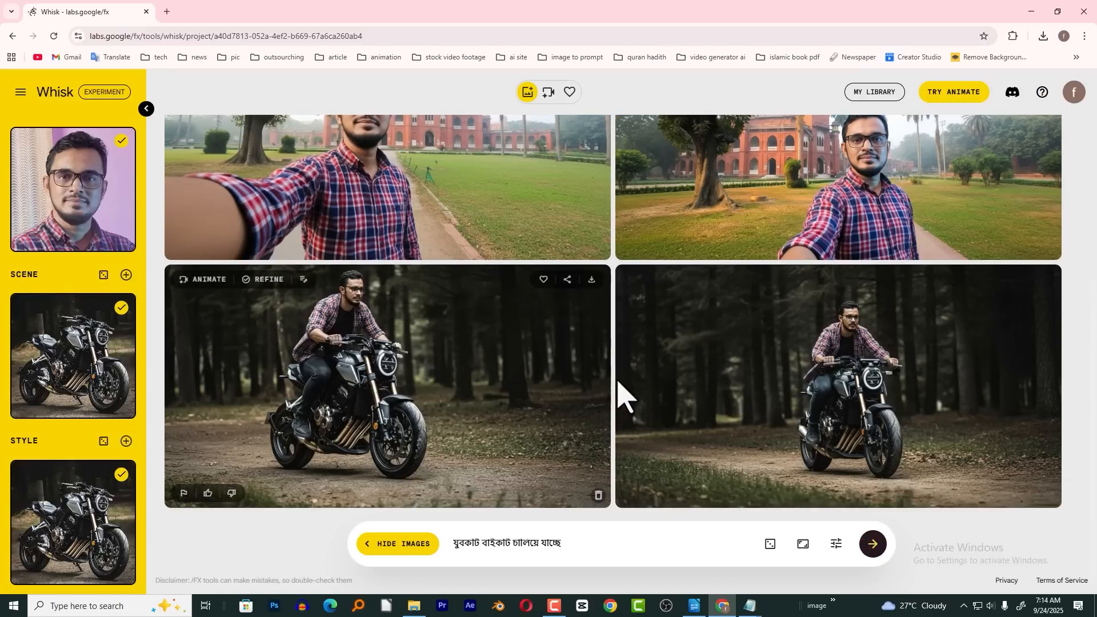
Examine both generated images of the man riding the motorcycle at enlarged size, and close the previews
left_click(758, 366)
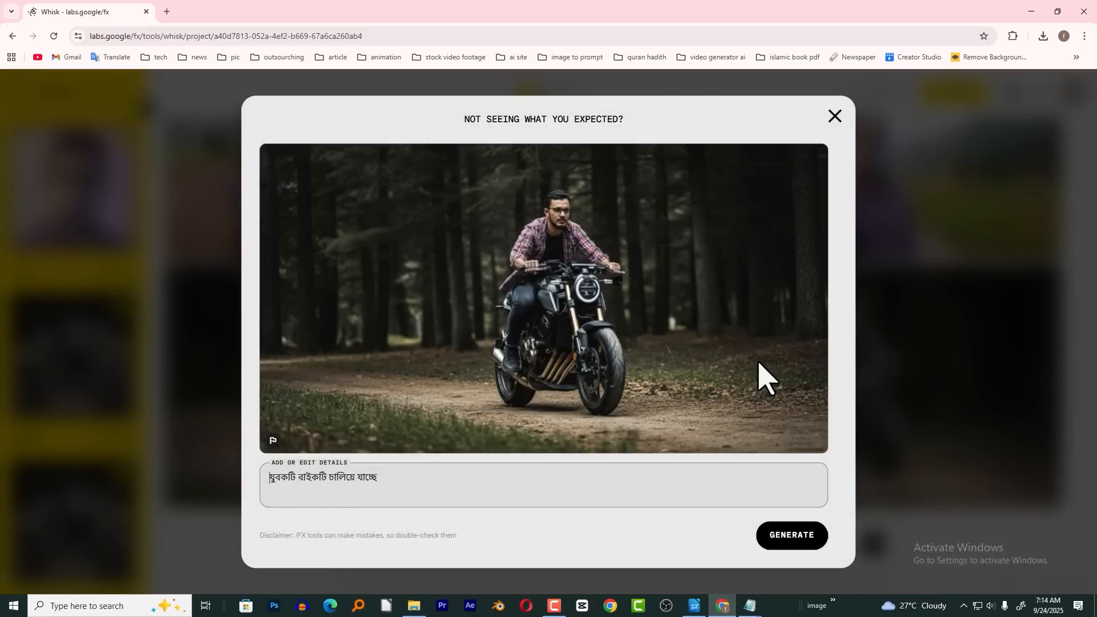
left_click(834, 116)
left_click(416, 375)
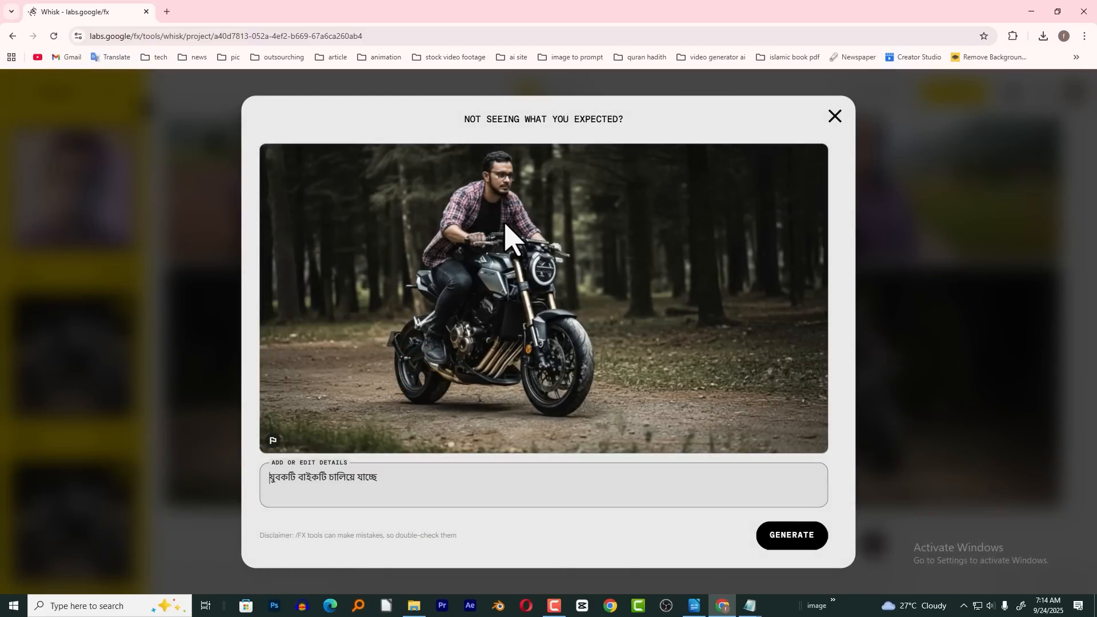
left_click(834, 116)
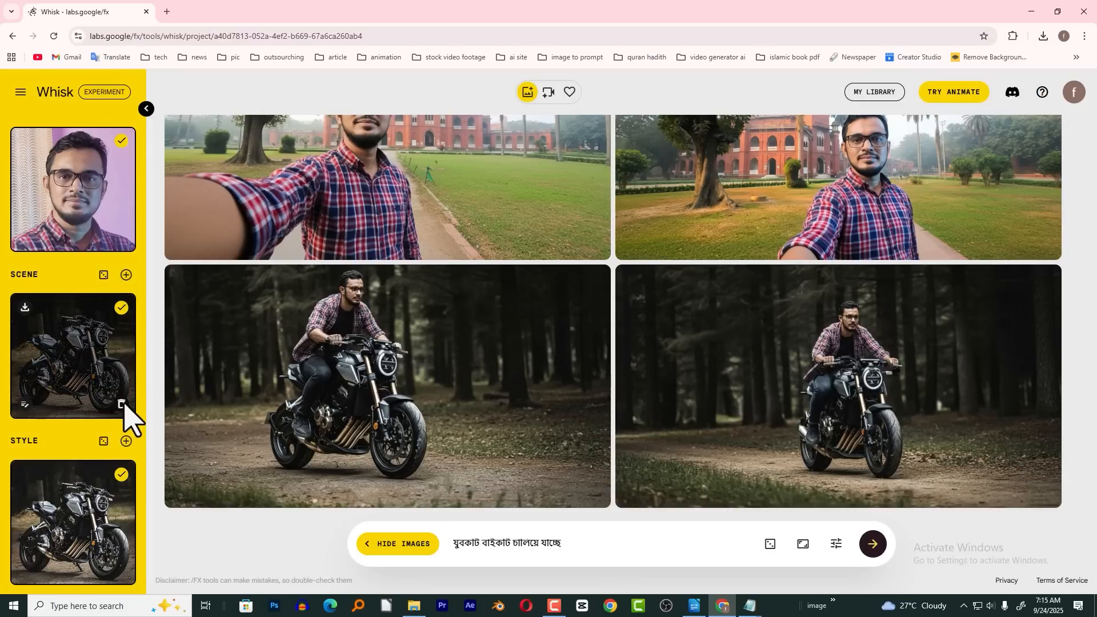
Replace both the scene and style motorcycle references with the dinosaur forest image from the Downloads folder
left_click(122, 404)
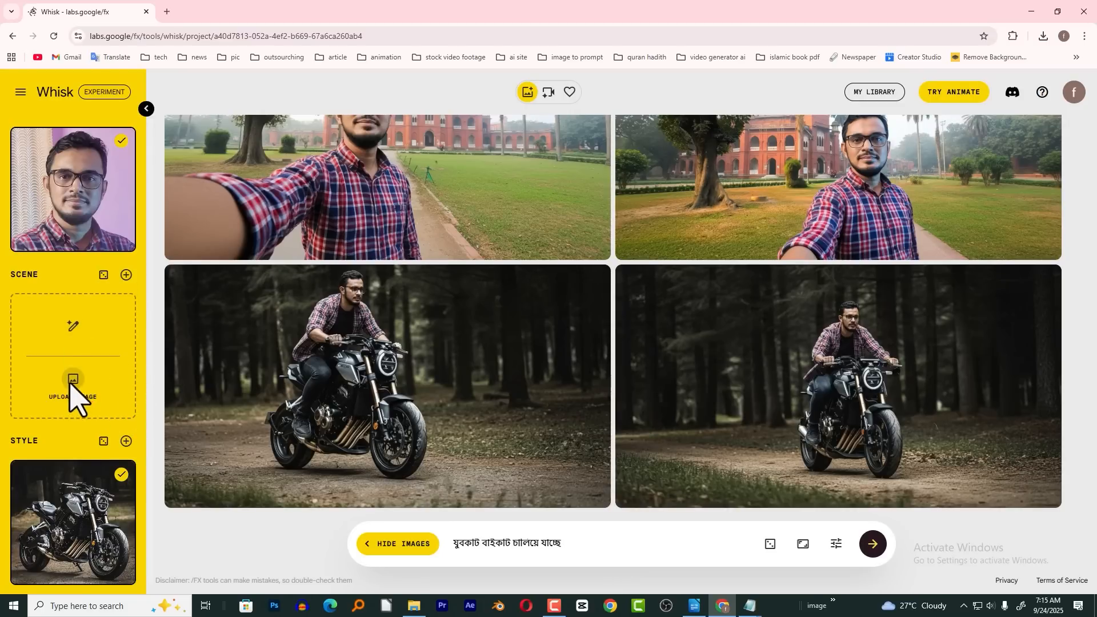
left_click(72, 394)
double_click(911, 269)
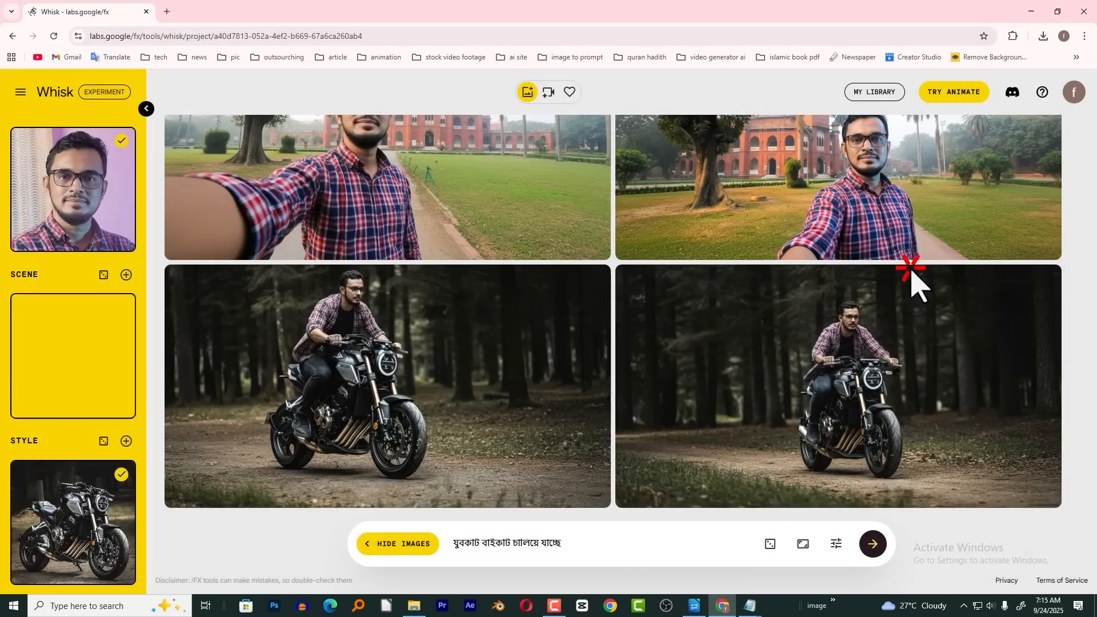
left_click(121, 570)
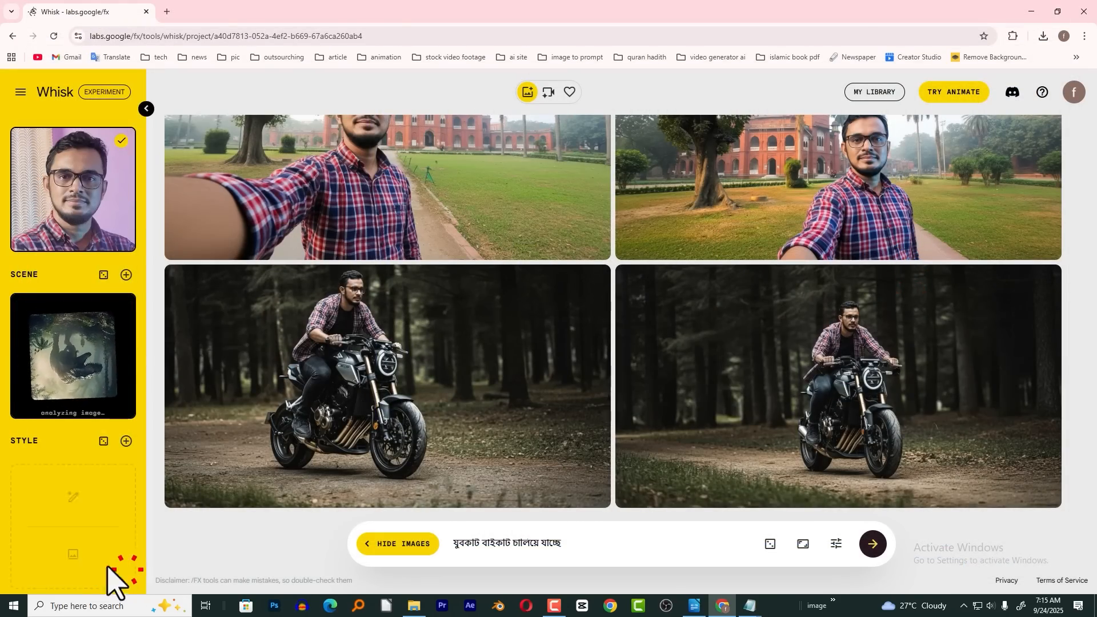
left_click(76, 547)
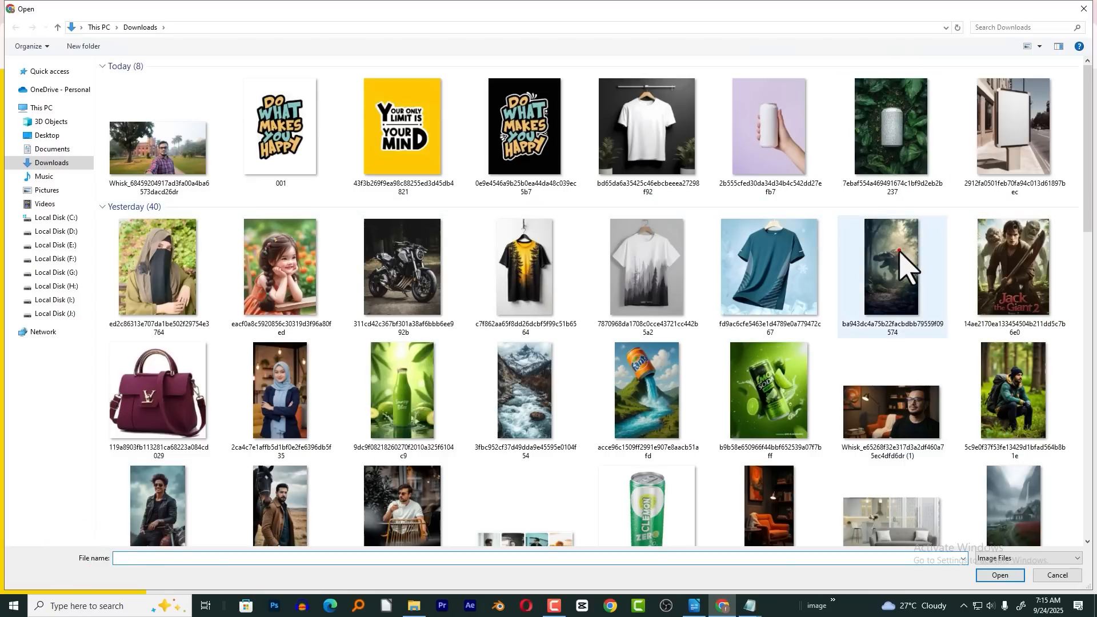
double_click(865, 251)
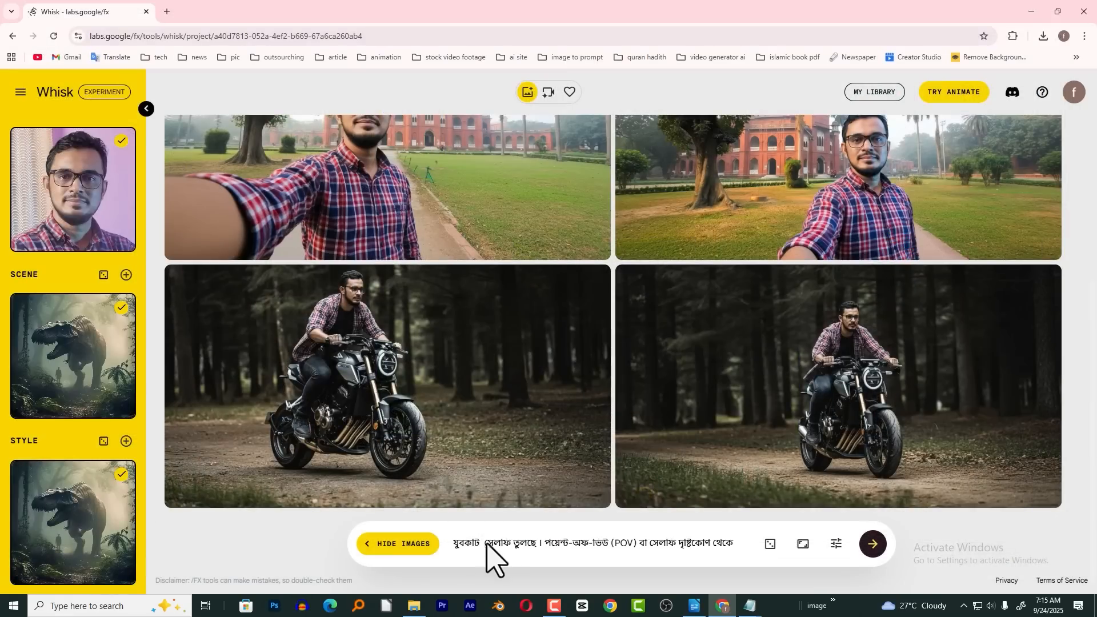
Generate dinosaur forest images with the prompt "যুবকটি সেলফি তুলছে । পয়েন্ট-অফ-ভিউ (POV) বা সেলফি দৃষ্টিকোণ থেকে"
left_click(473, 543)
left_click(451, 543)
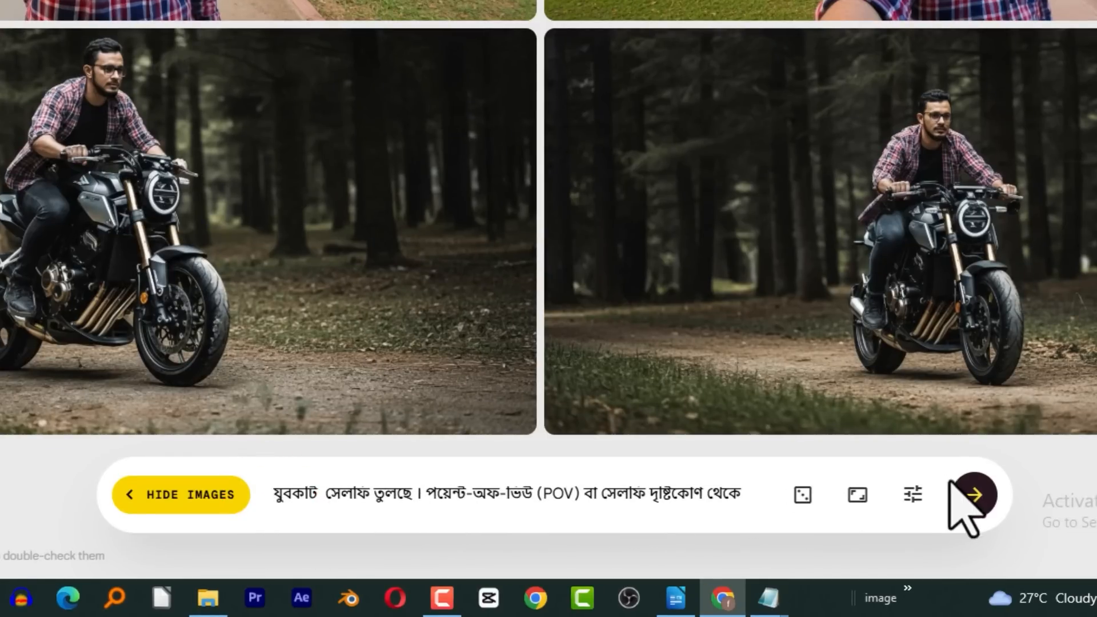
left_click(974, 495)
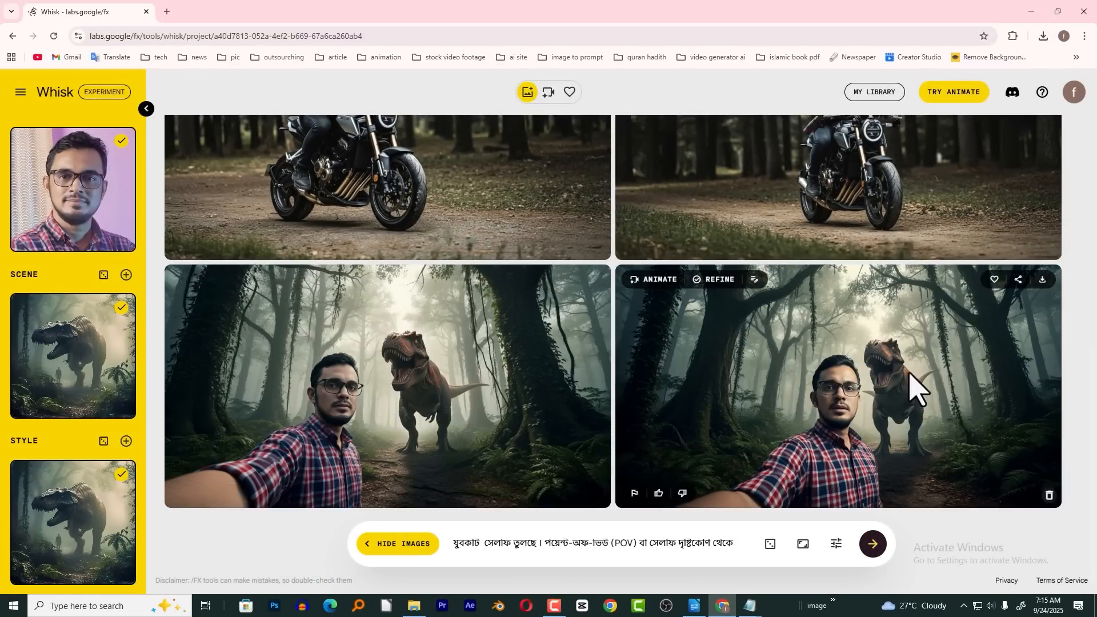
left_click(571, 379)
left_click(198, 466)
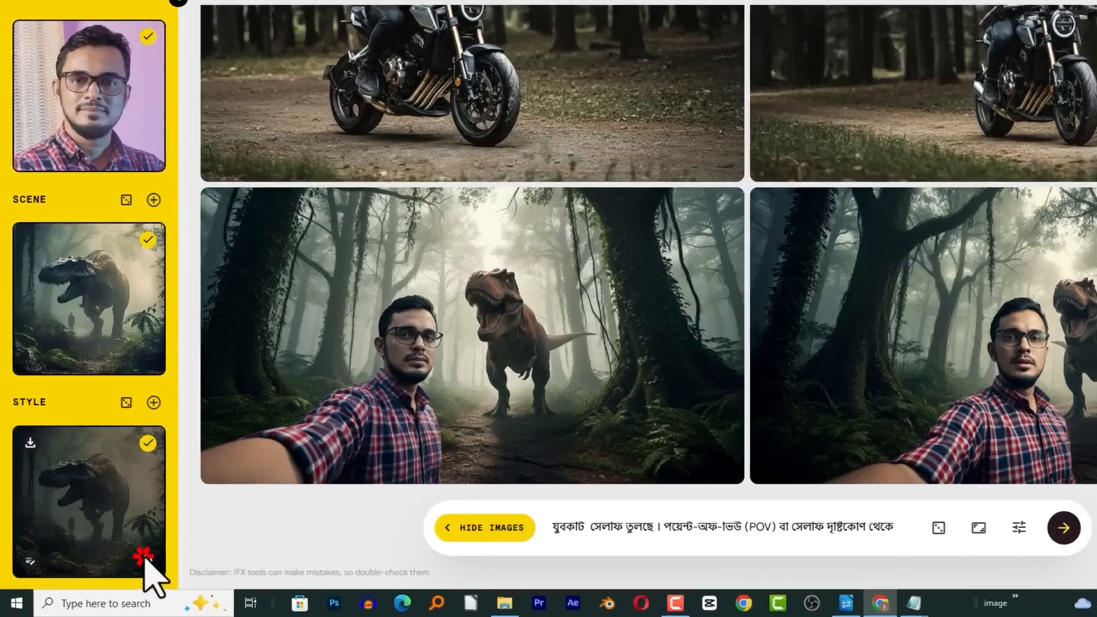
Remove the dinosaur style reference and consult the style descriptions in the image style Notepad file
left_click(121, 570)
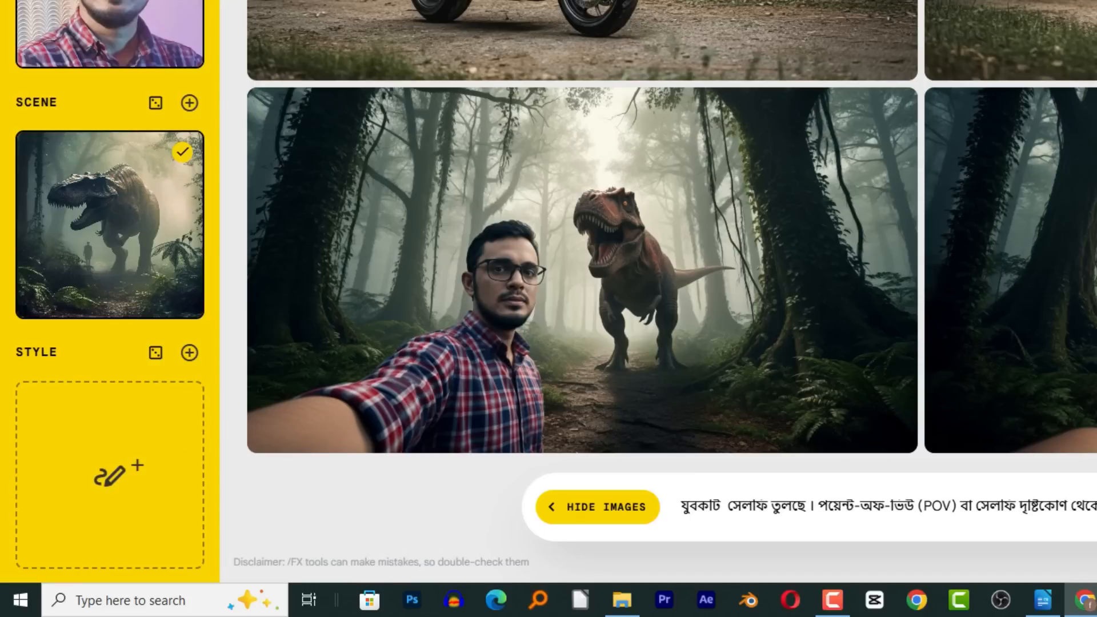
mouse_move(1043, 599)
left_click(1045, 550)
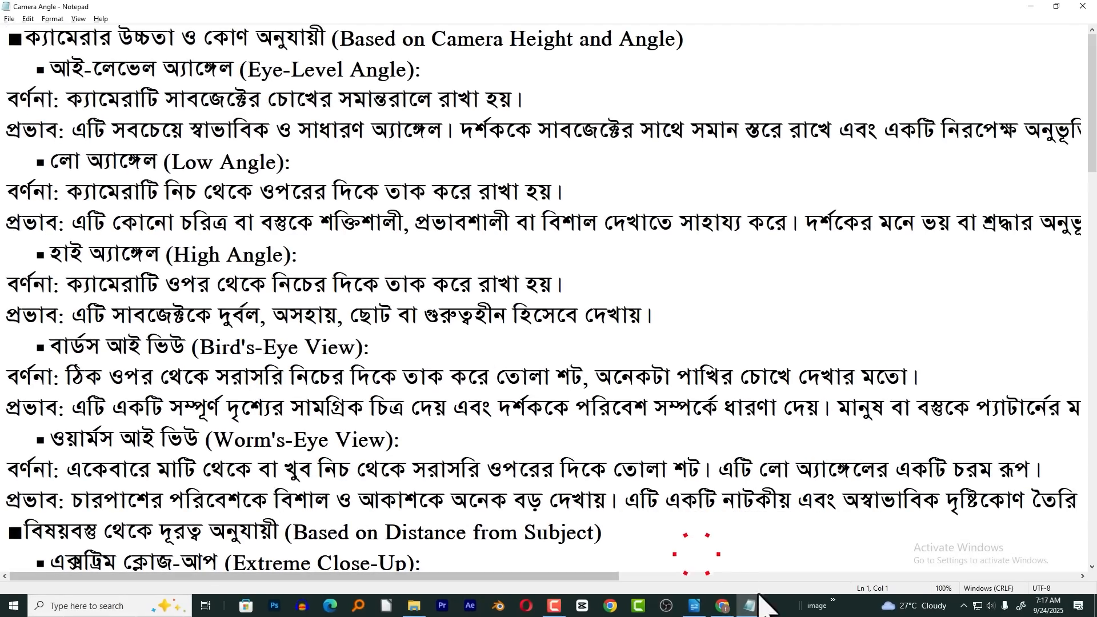
left_click(783, 557)
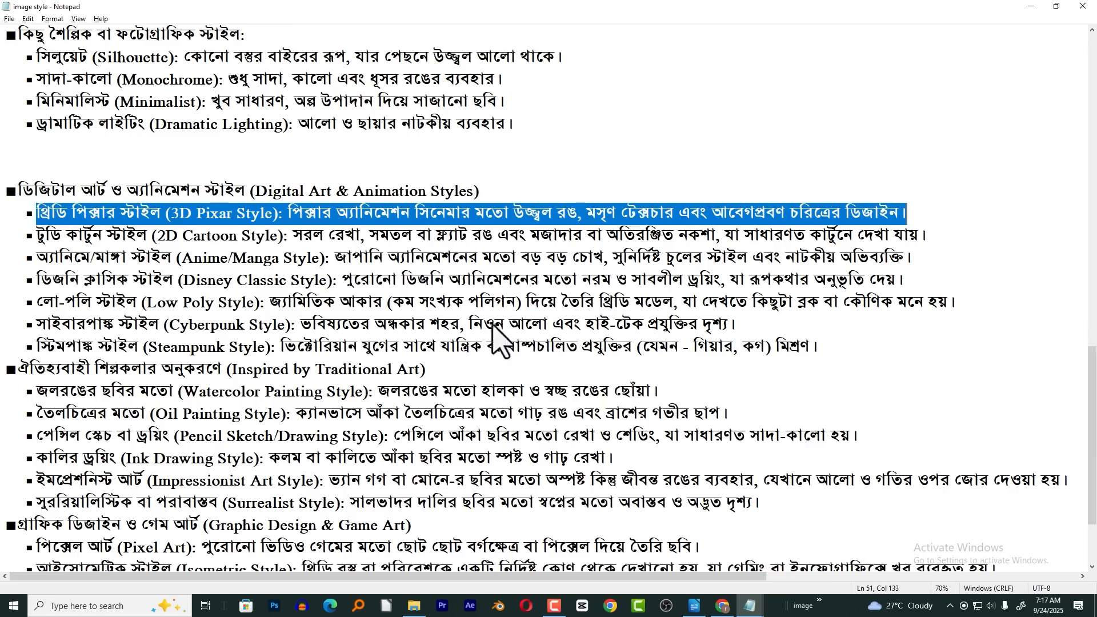
left_click(721, 607)
Upload the animated couple-on-a-blue-scooter image from the image style folder in Downloads as the style reference
mouse_move(89, 540)
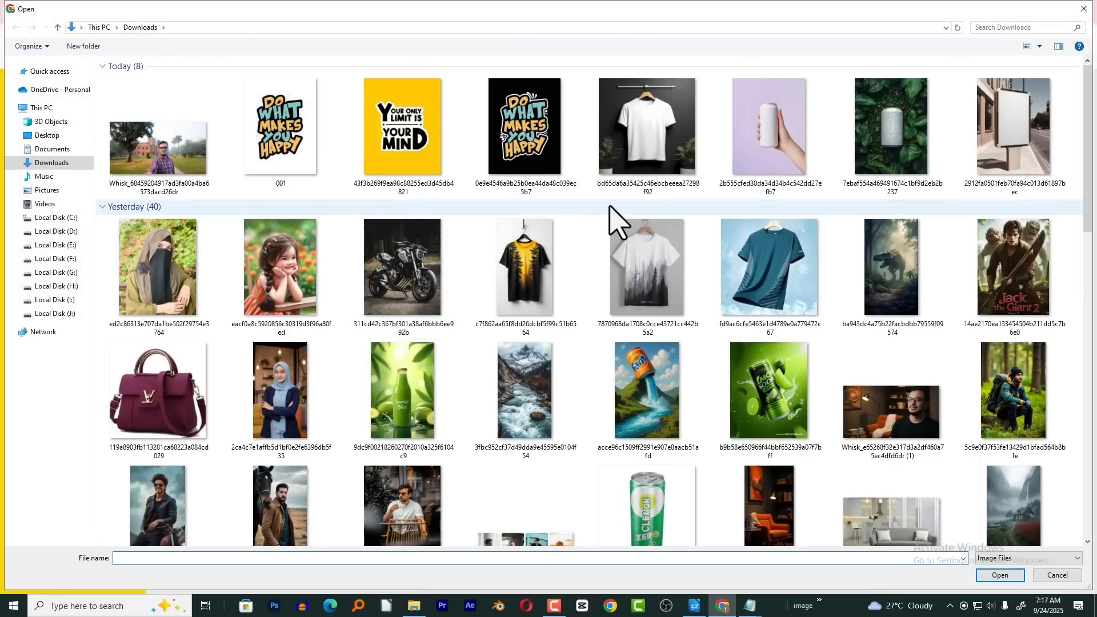
scroll(726, 239, "down", 6)
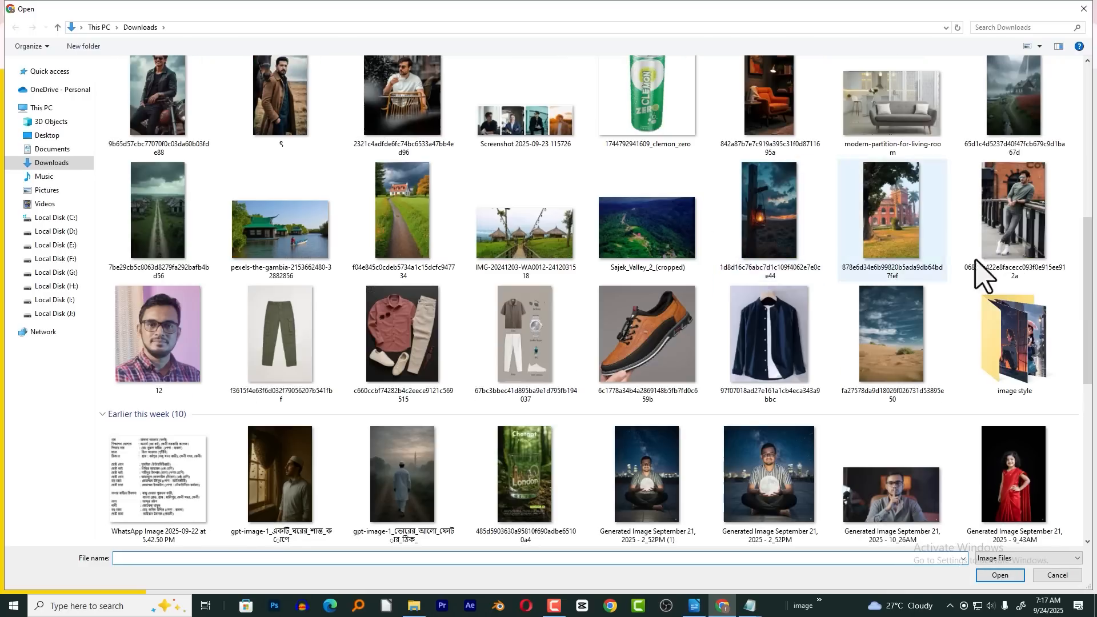
double_click(1037, 355)
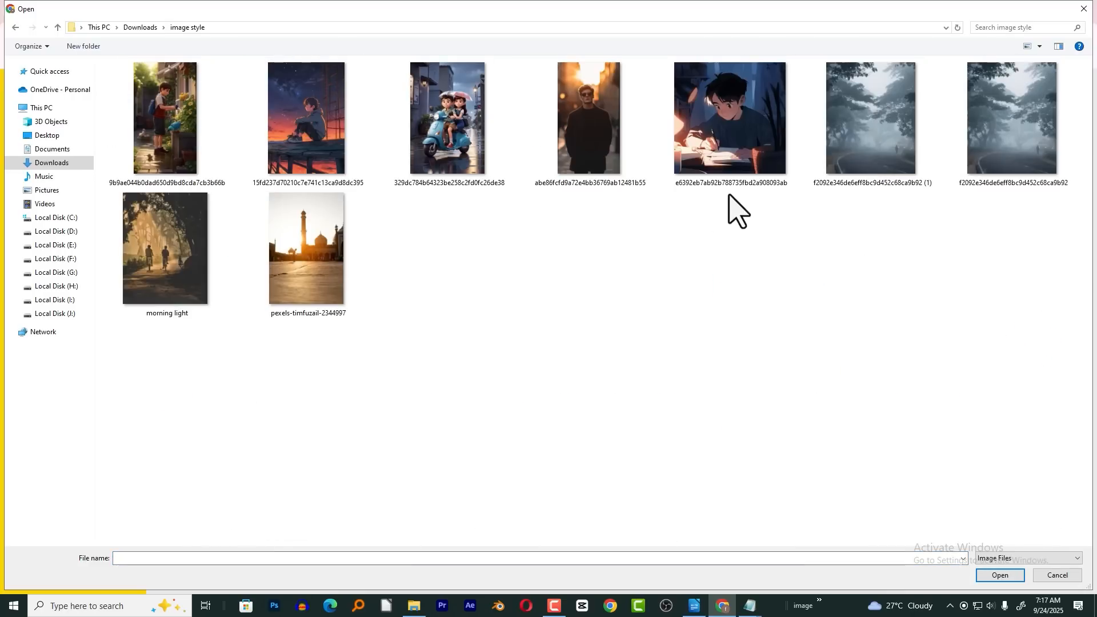
left_click(457, 137)
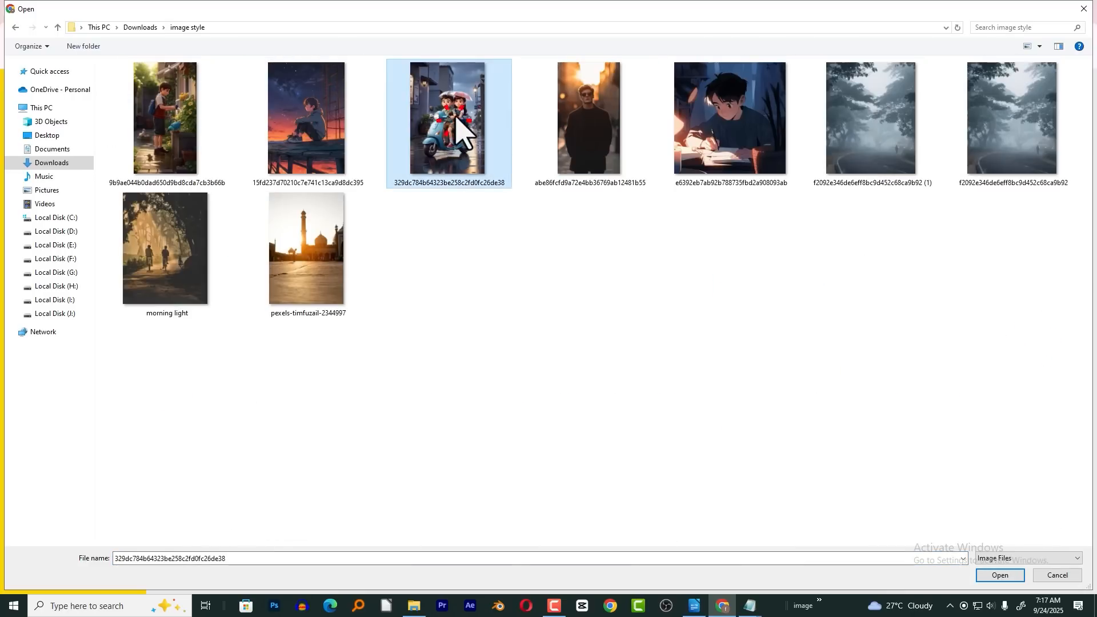
double_click(456, 140)
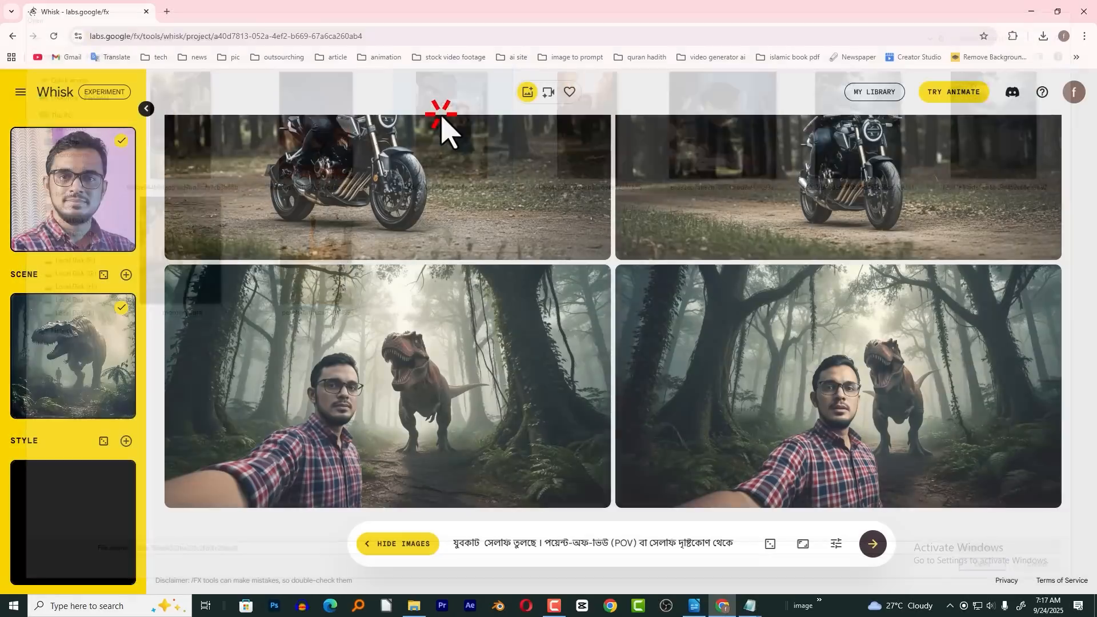
Replace the dinosaur scene reference with the Downloads image of a path leading to a red-roofed cottage
left_click(120, 402)
left_click(85, 379)
left_click(552, 287)
key("alt+Up")
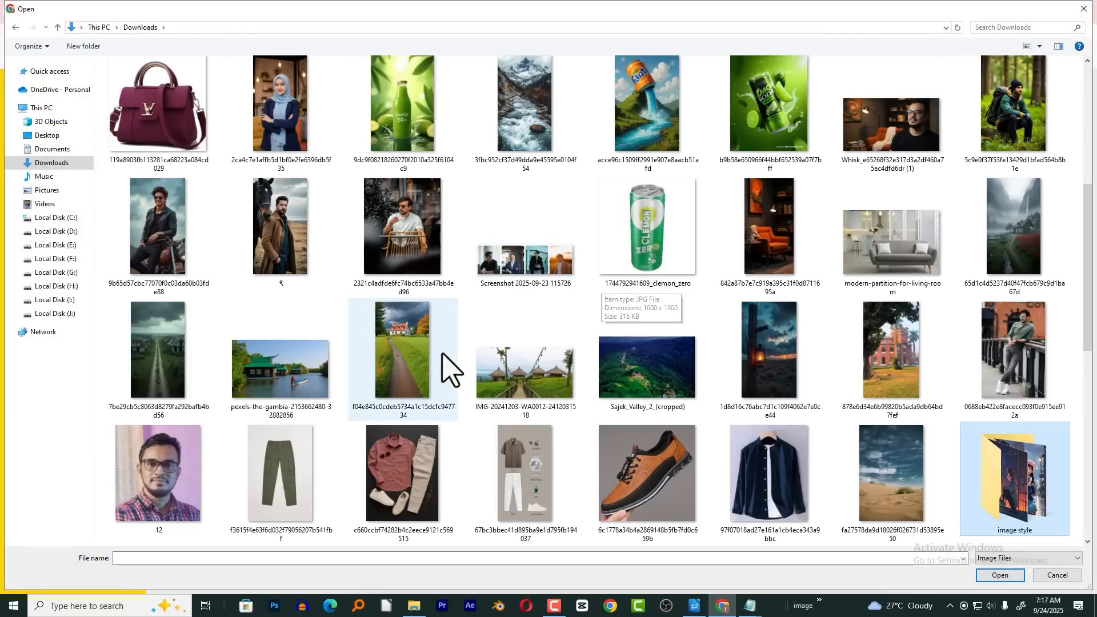
double_click(430, 357)
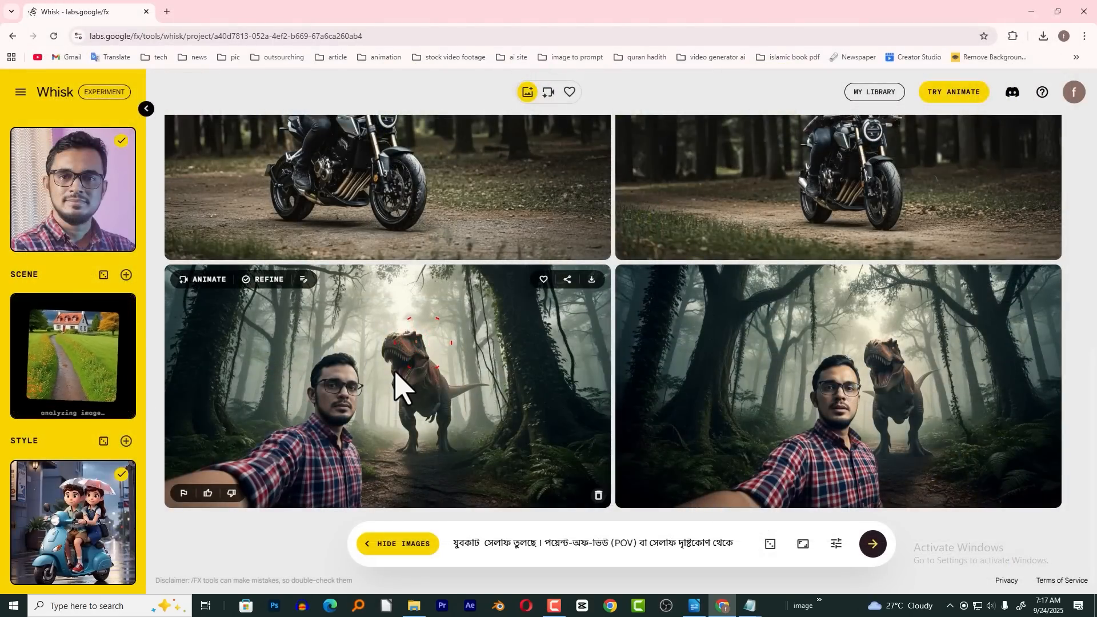
Generate images with the prompt "যুবকটি একটি ছোট্ট বিড়াল হাতে দাঁড়িয়ে আছে" and view a result
triple_click(542, 543)
triple_click(516, 550)
type("যুবকটি একটি ছোট্ট বিড়াল হাতে দাঁড়িয়ে আছে")
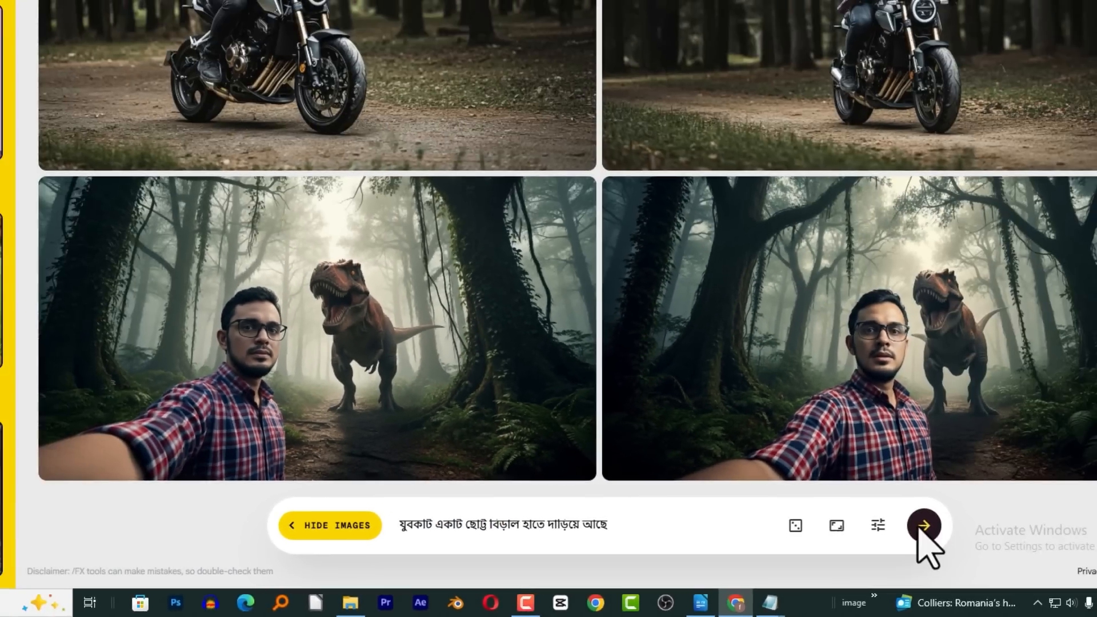
left_click(924, 525)
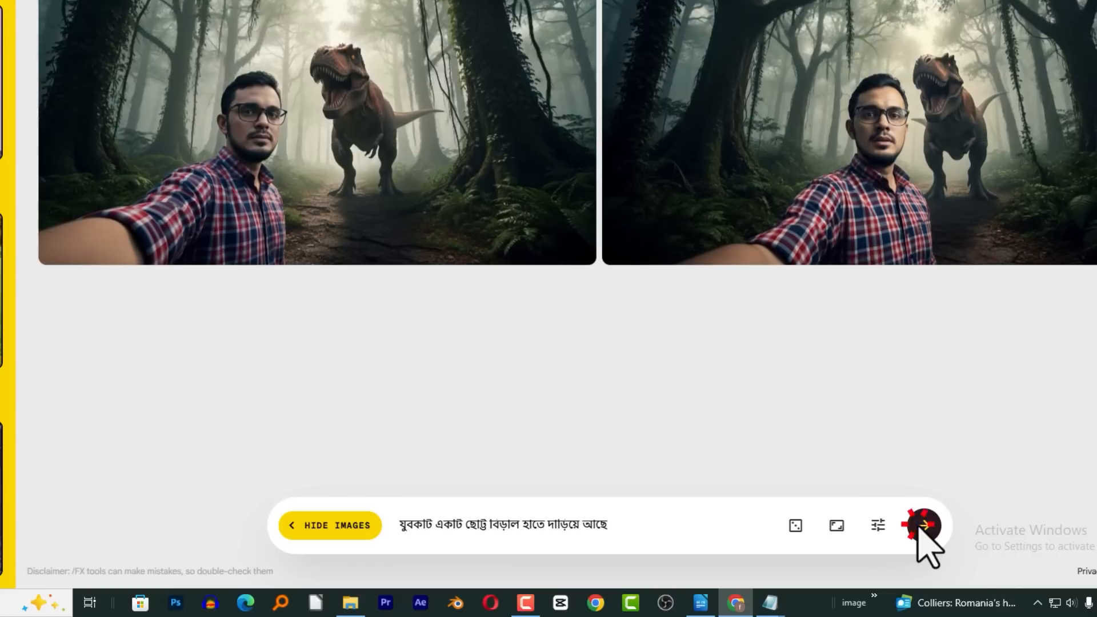
left_click(791, 332)
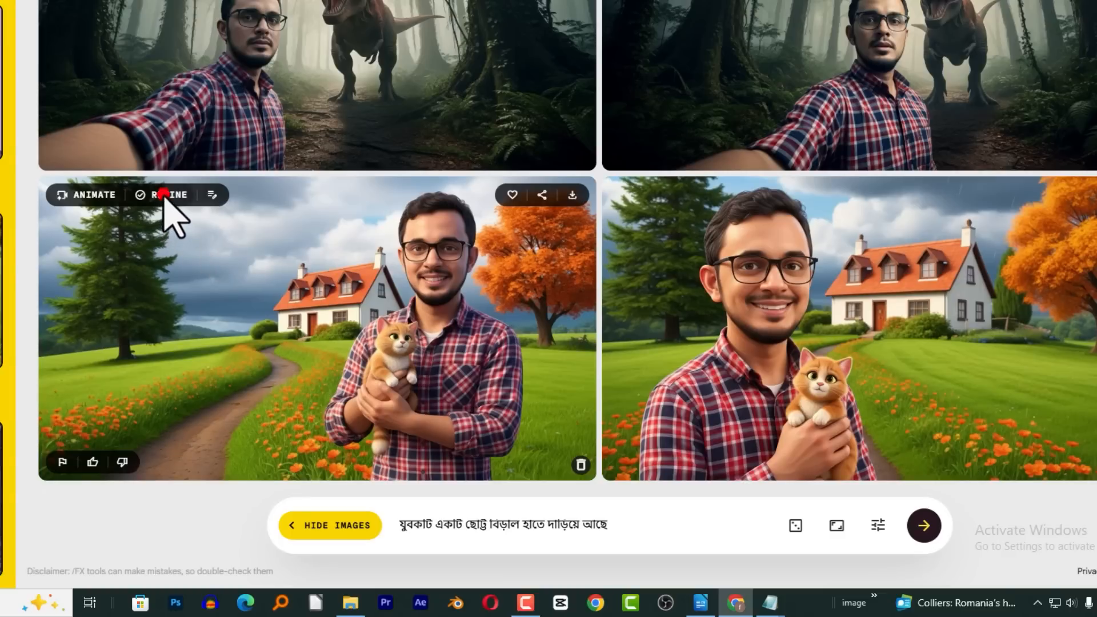
Refine the first cat image with the edit prompt "যুবকের পাশে একজন হিজাব পরা তরুনি দাড়িয়ে আছে"
left_click(294, 213)
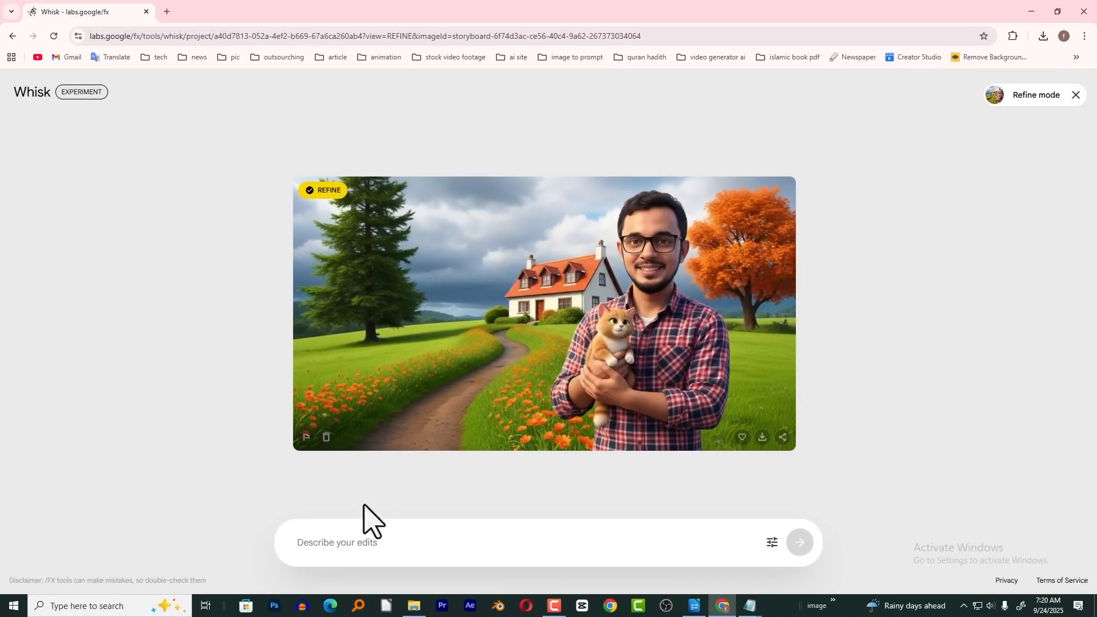
left_click(338, 543)
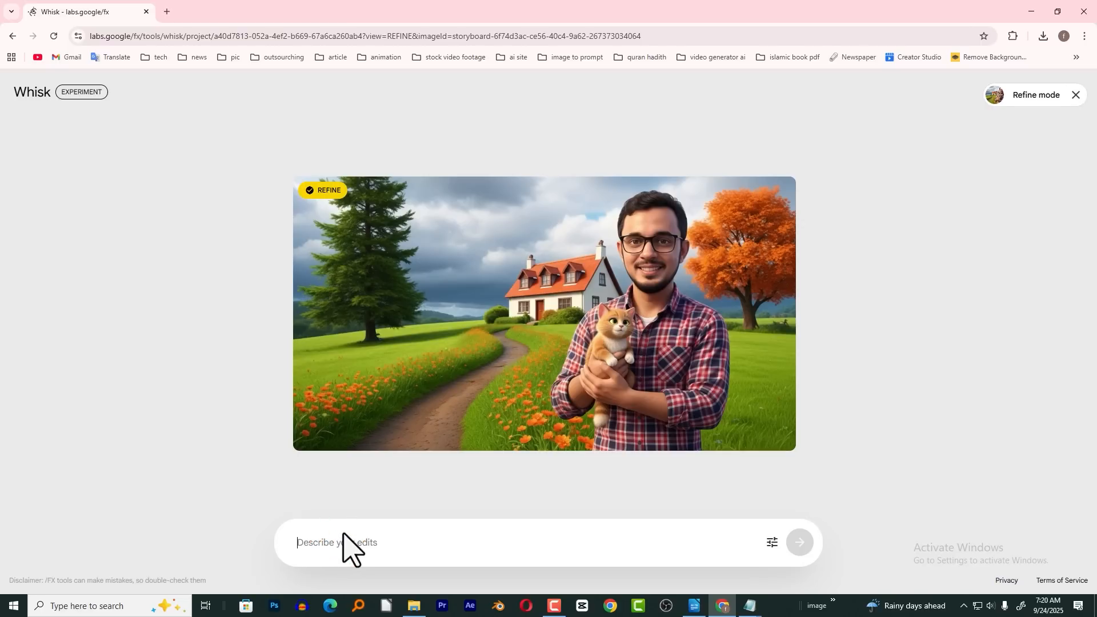
type("যুবকের পাশে একজন হিজাব পরা তরুনি দাড়িয়ে আছে")
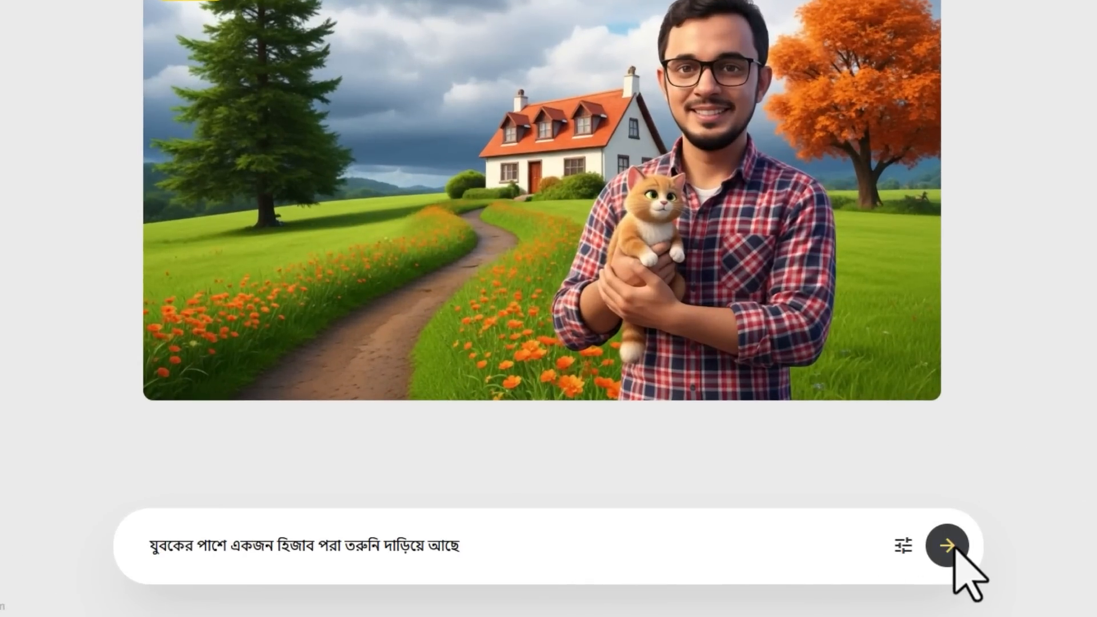
left_click(949, 545)
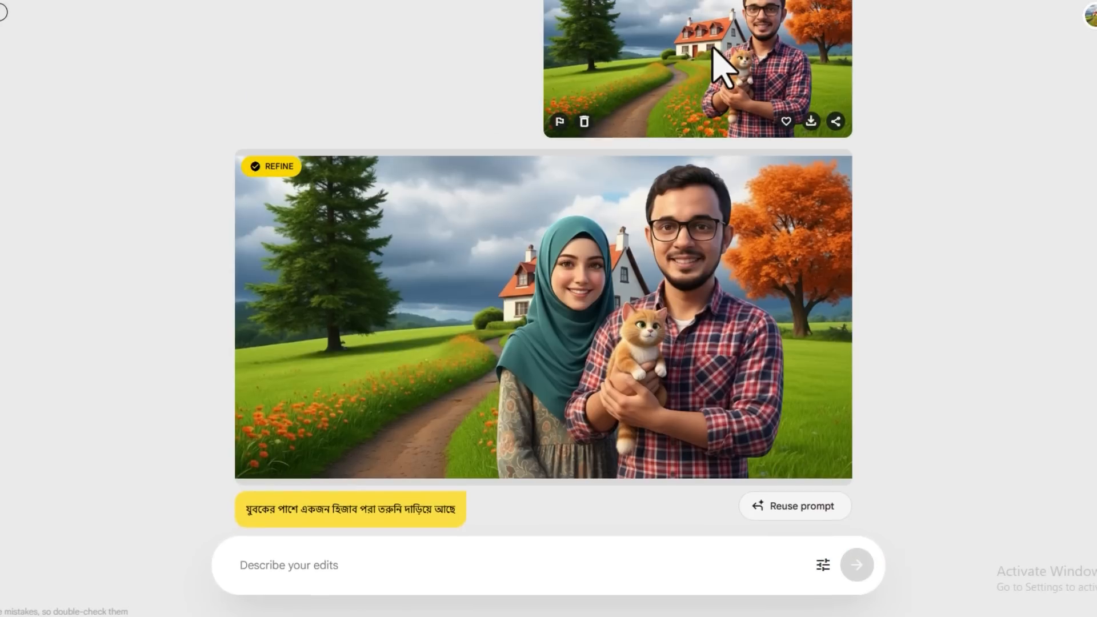
Compare the original and refined cat images at larger size, and exit Refine mode
left_click(711, 37)
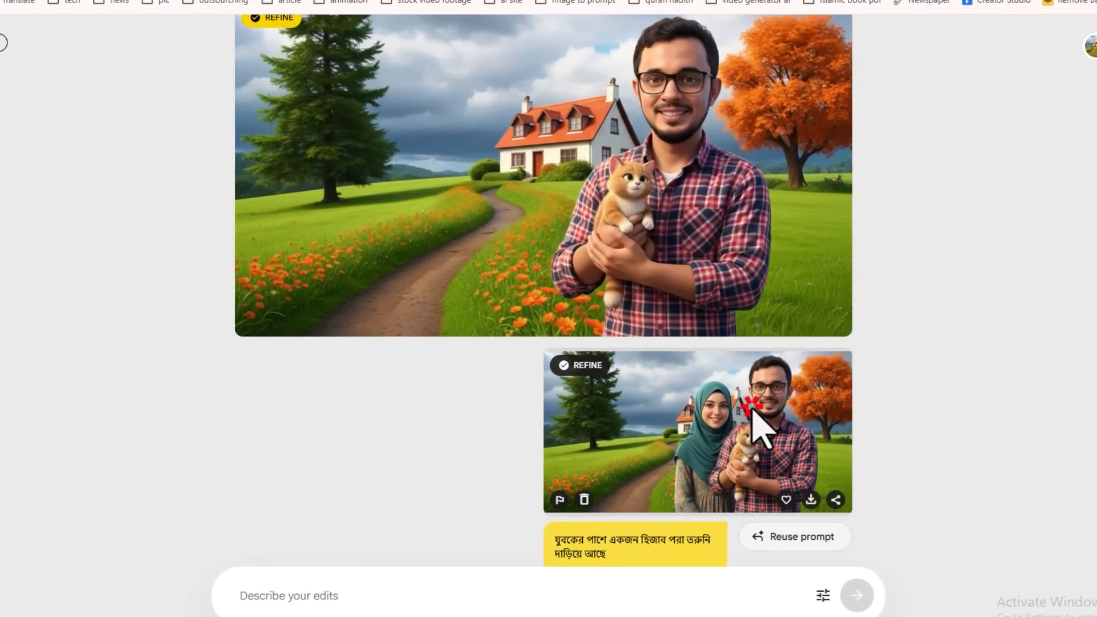
left_click(751, 407)
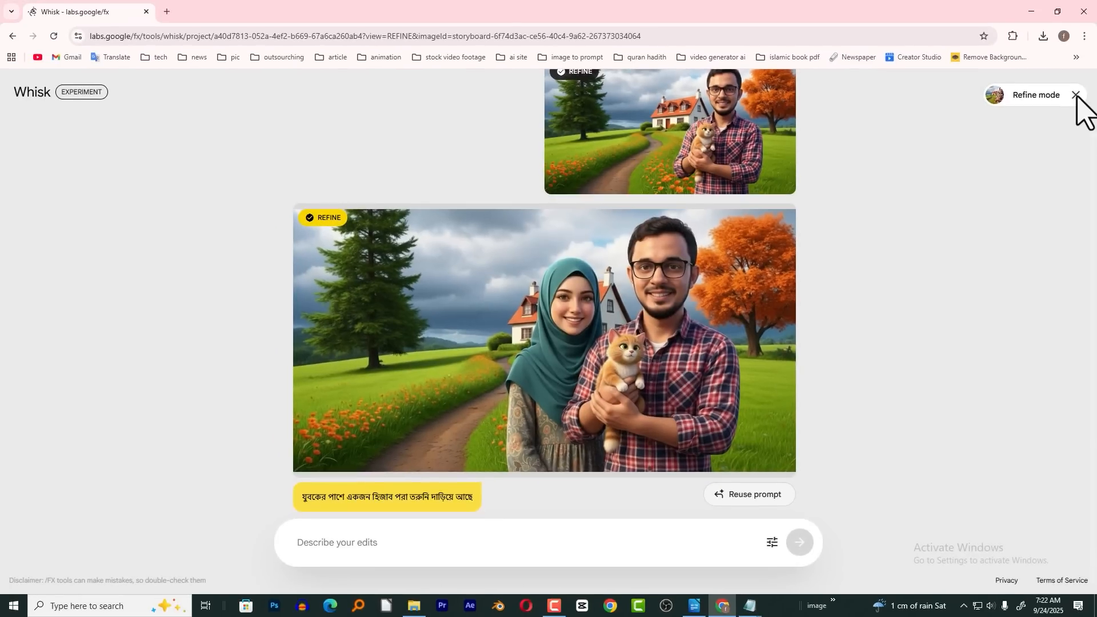
left_click(1076, 95)
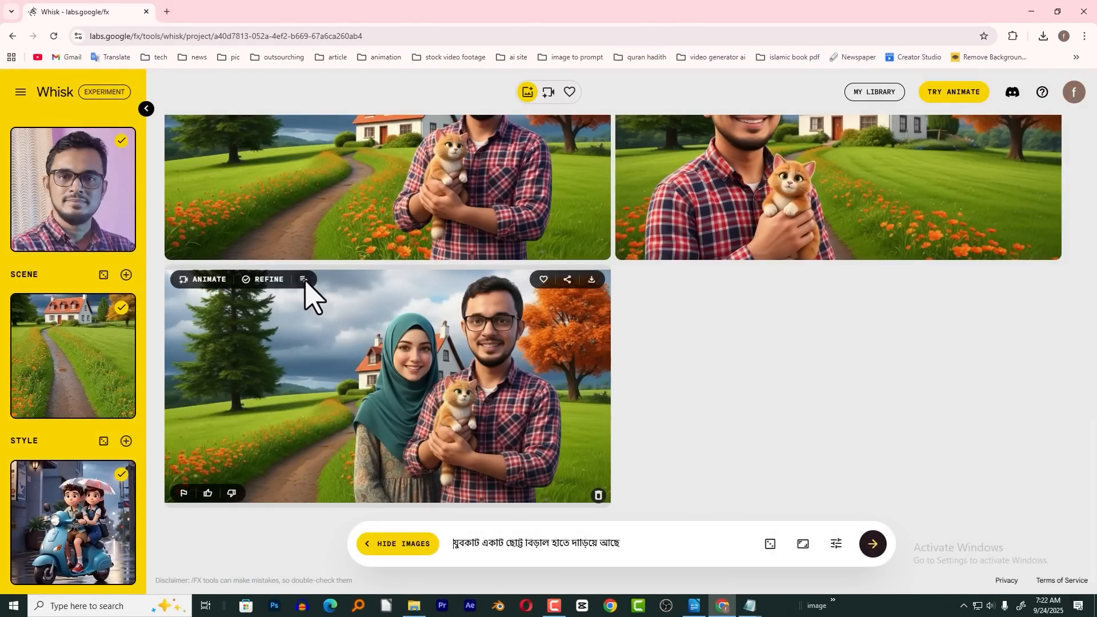
Regenerate the refined couple image with its details changed to "যুবক ও তরুনি পাশাপাশি একটি লিভিং রুমে বসে আছে, বিড়ালটি টেবিলের উপরে বসে আছে"
left_click(304, 279)
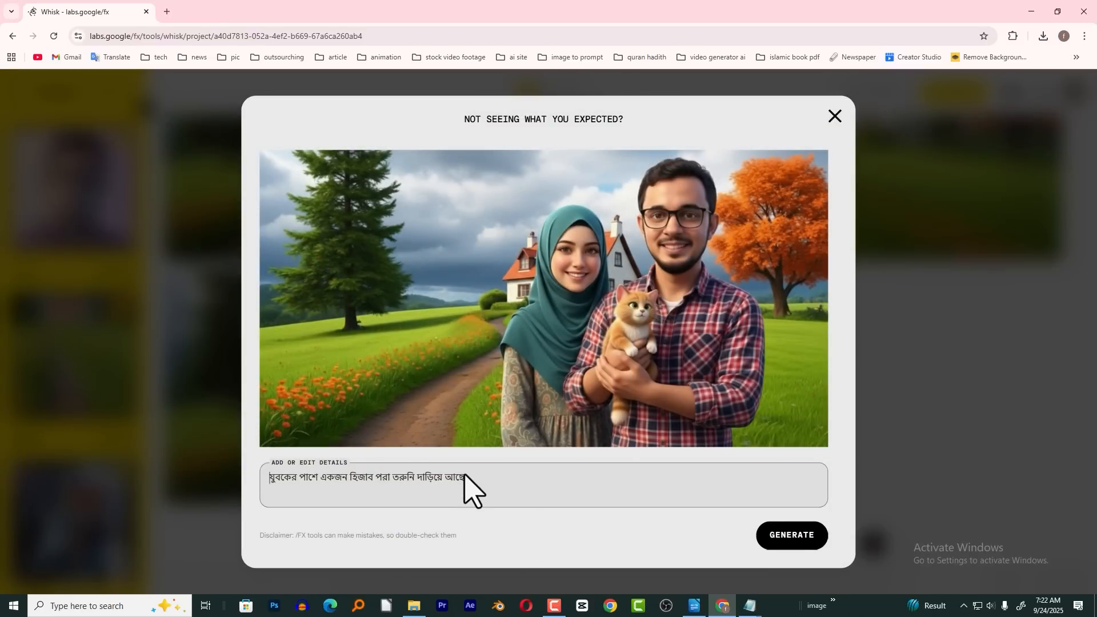
double_click(526, 481)
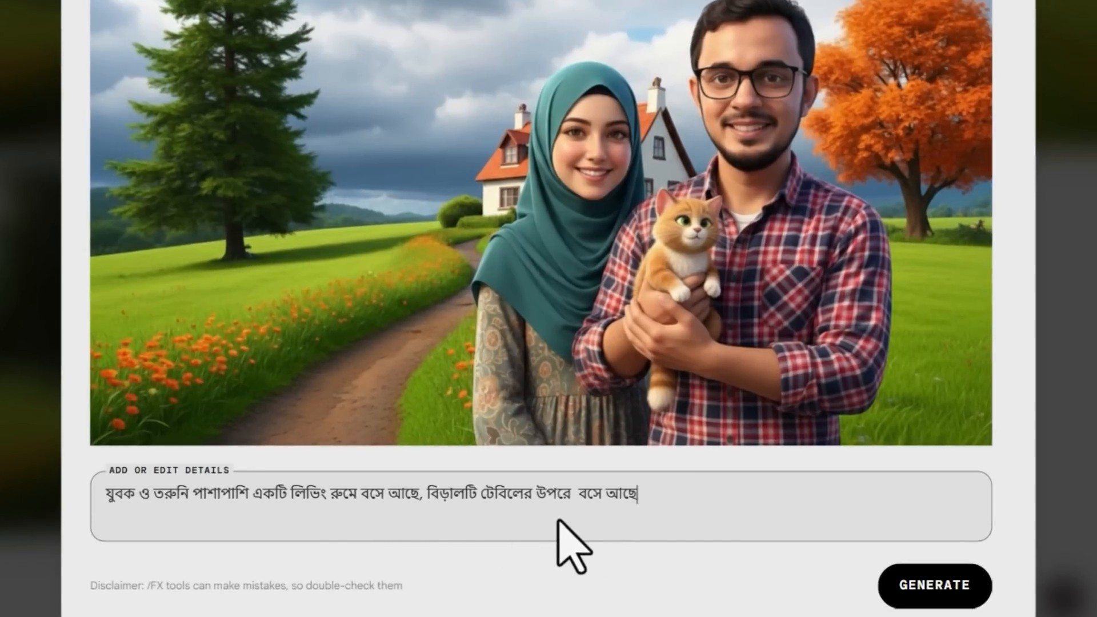
left_click(928, 594)
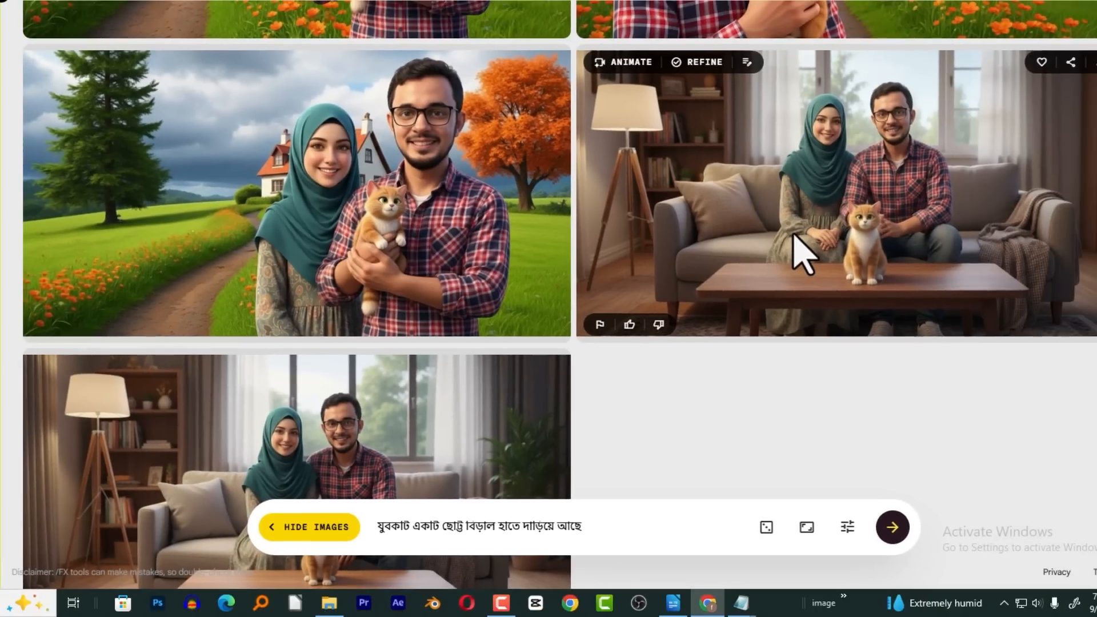
Examine both generated living room images of the couple at enlarged size, and close the previews
scroll(803, 251, "down", 3)
scroll(803, 252, "up", 3)
left_click(798, 224)
left_click(850, 5)
scroll(632, 243, "down", 3)
left_click(456, 292)
key("Escape")
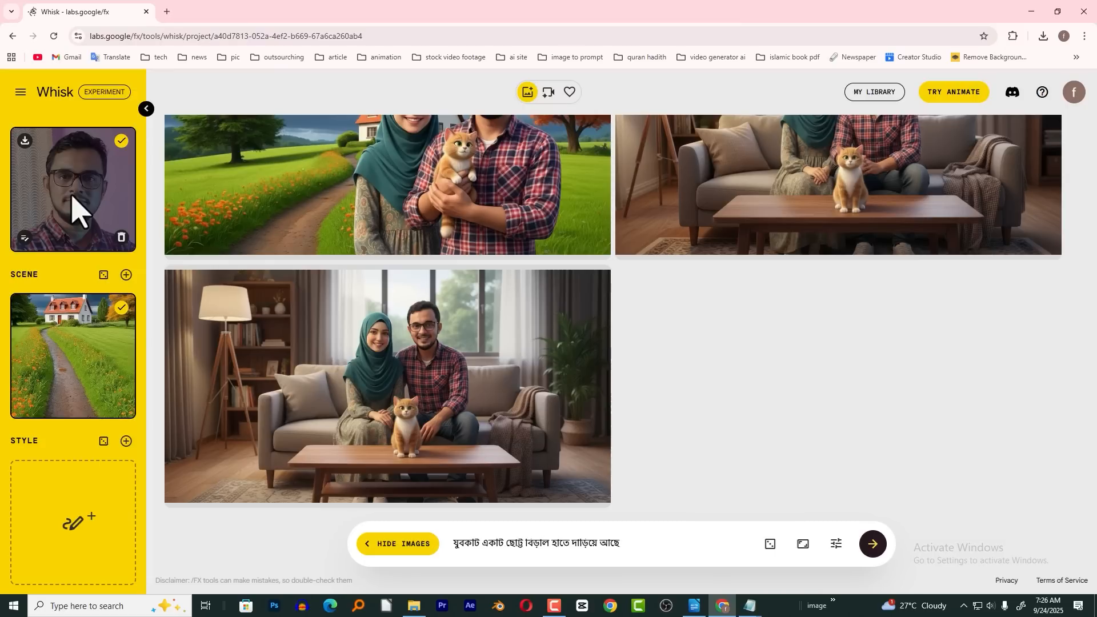
Remove the cottage scene reference and upload the navy shirt image from Downloads as a second subject reference
left_click(121, 403)
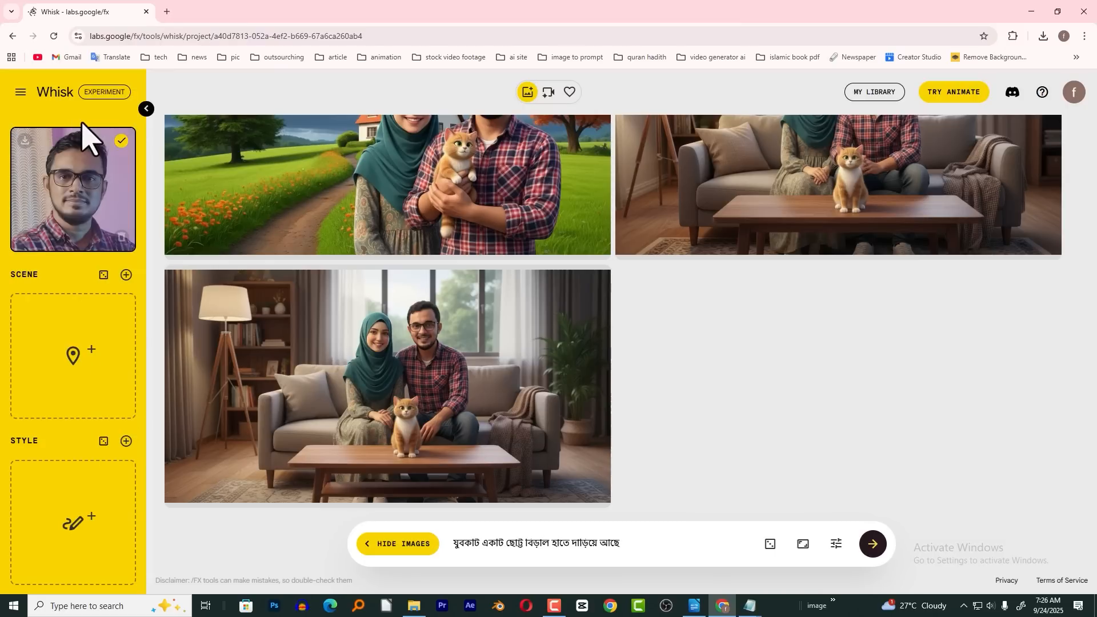
scroll(115, 183, "up", 1)
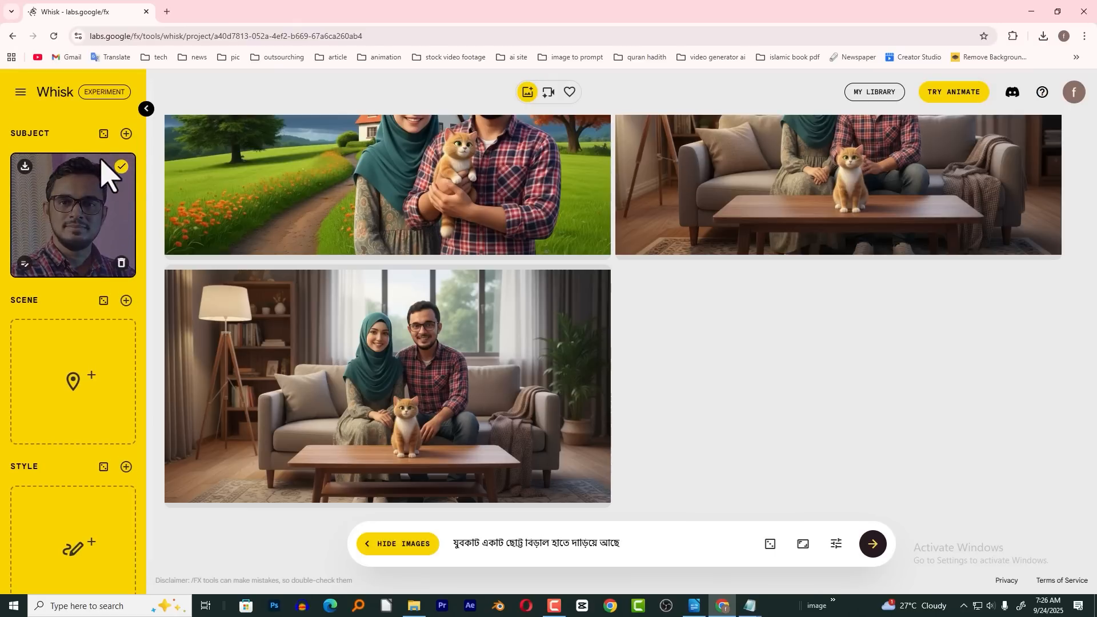
left_click(126, 135)
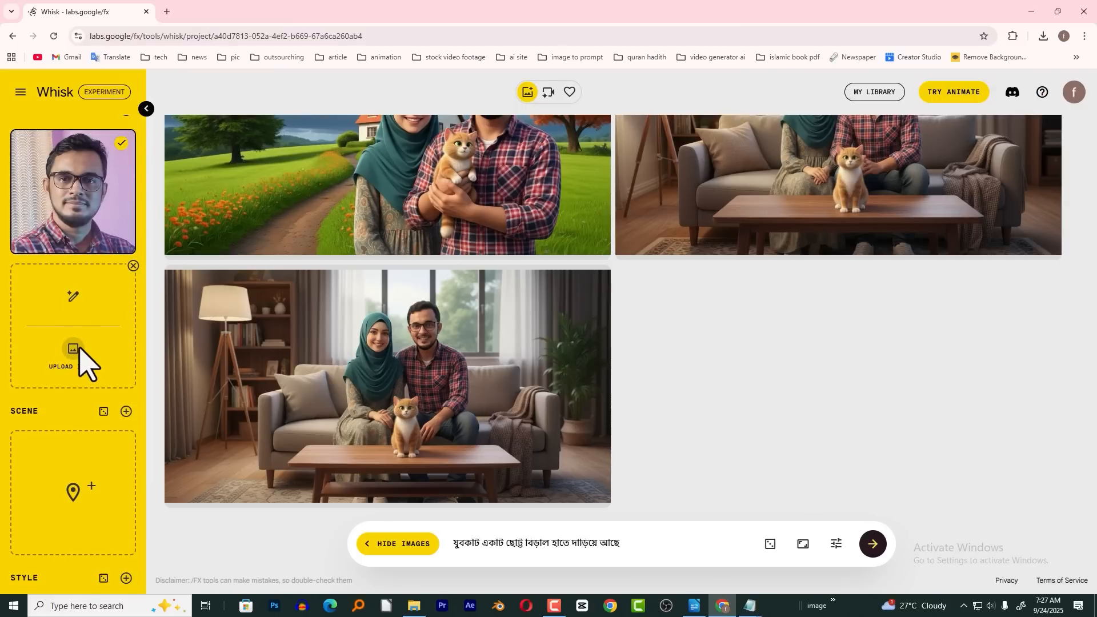
left_click(73, 348)
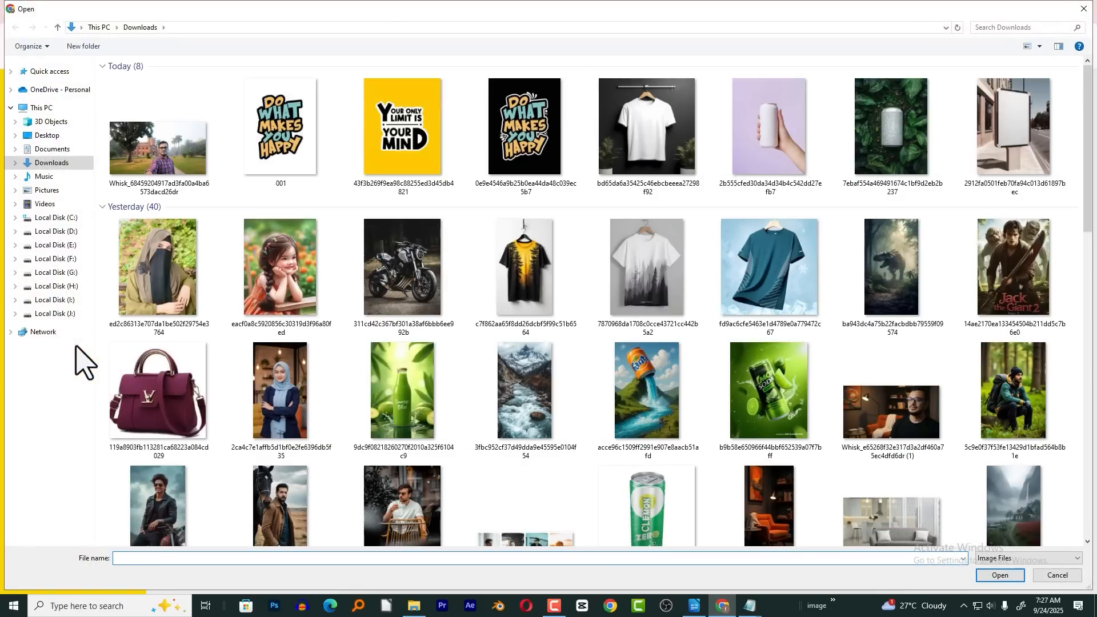
scroll(548, 318, "down", 5)
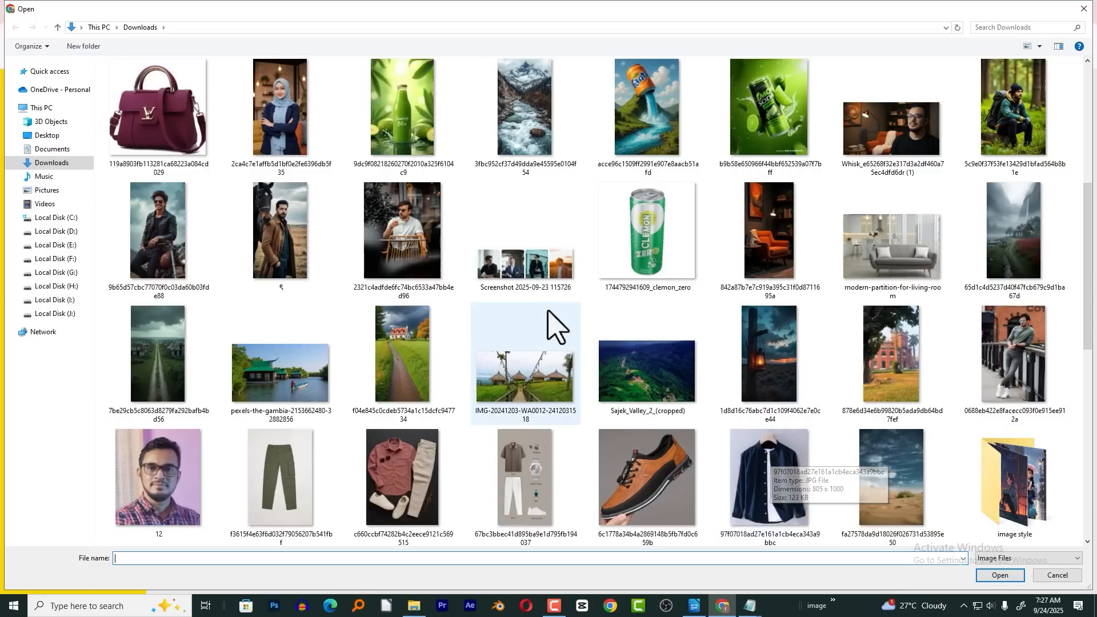
left_click(778, 468)
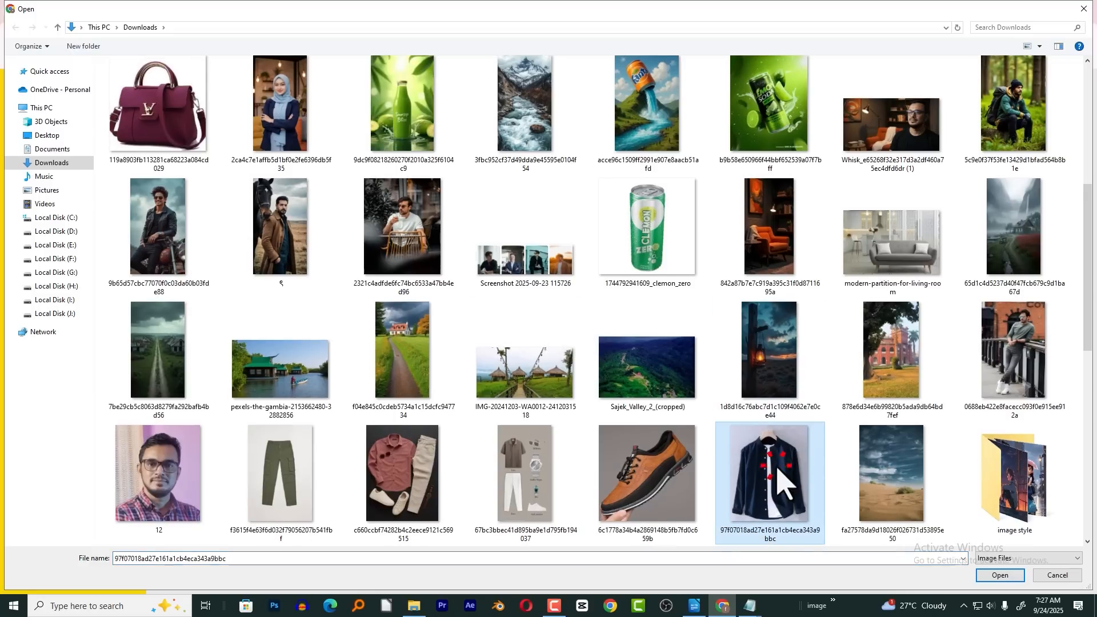
double_click(778, 467)
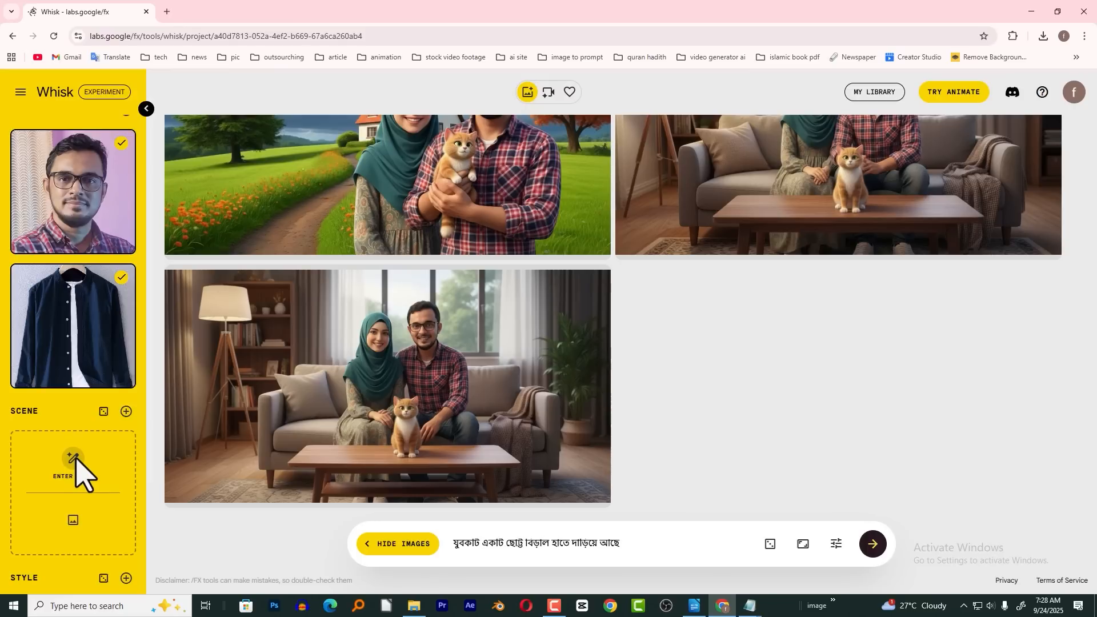
Upload the Downloads image of thatched huts along a wooden walkway as the scene reference
left_click(73, 516)
left_click_drag(1090, 187, 1077, 366)
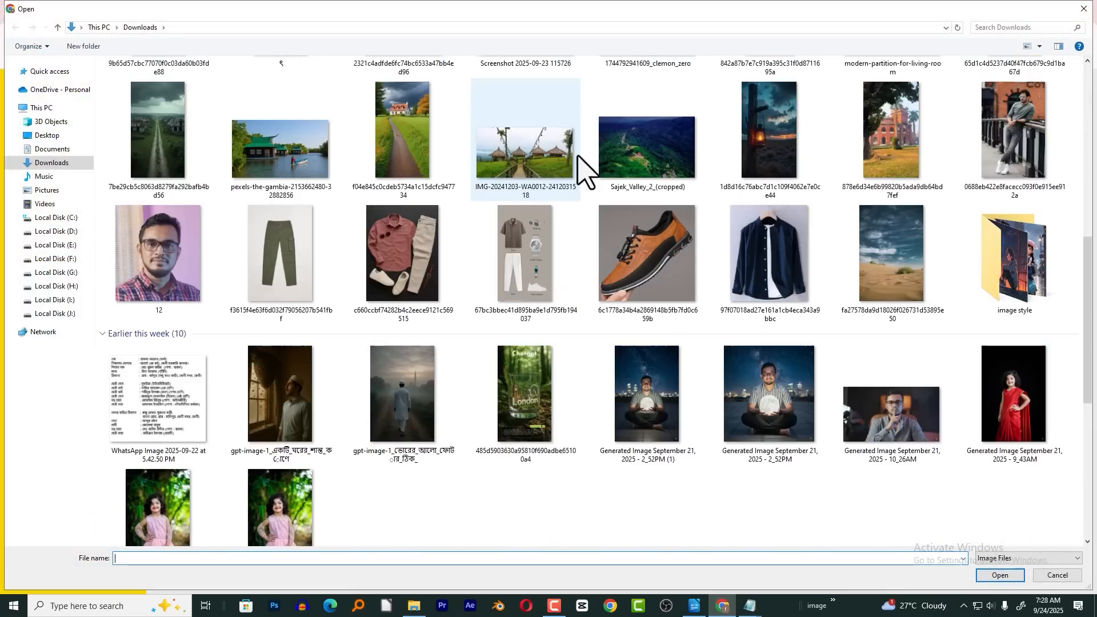
double_click(551, 166)
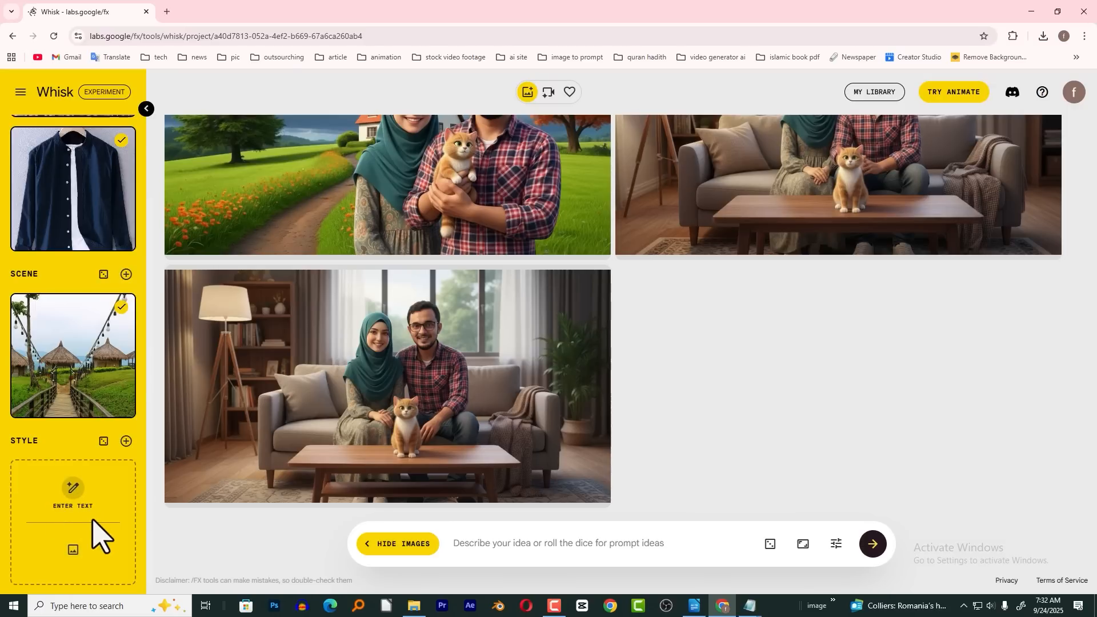
Switch to the image style Notepad file and copy the line "সোনালী সকাল: দিনের শুরুর নরম, সোনালী আলো।"
mouse_move(751, 603)
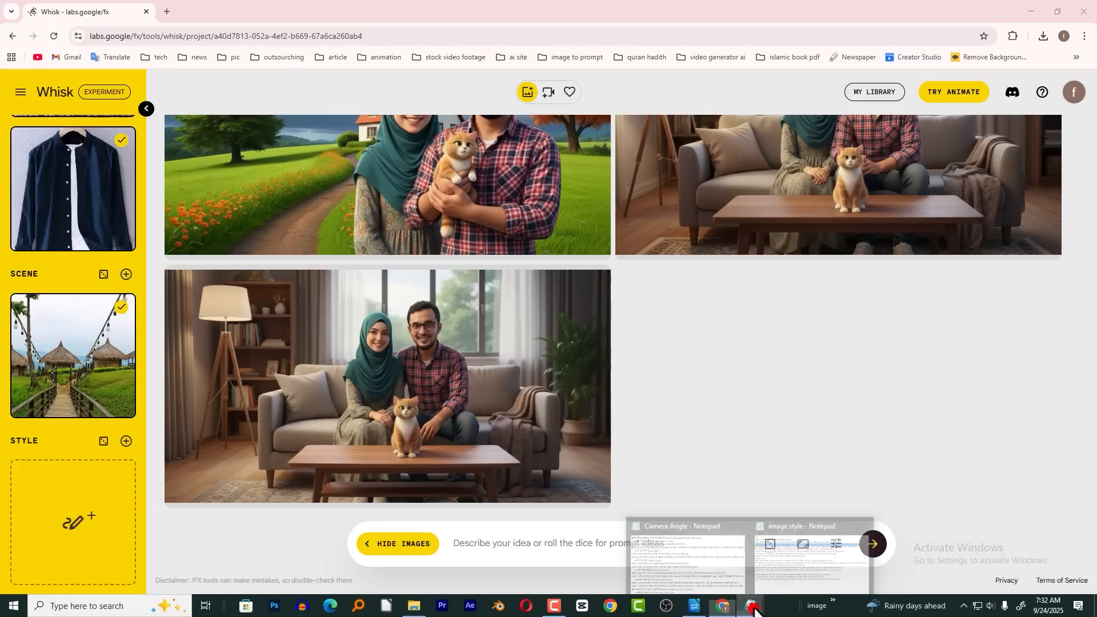
left_click(789, 557)
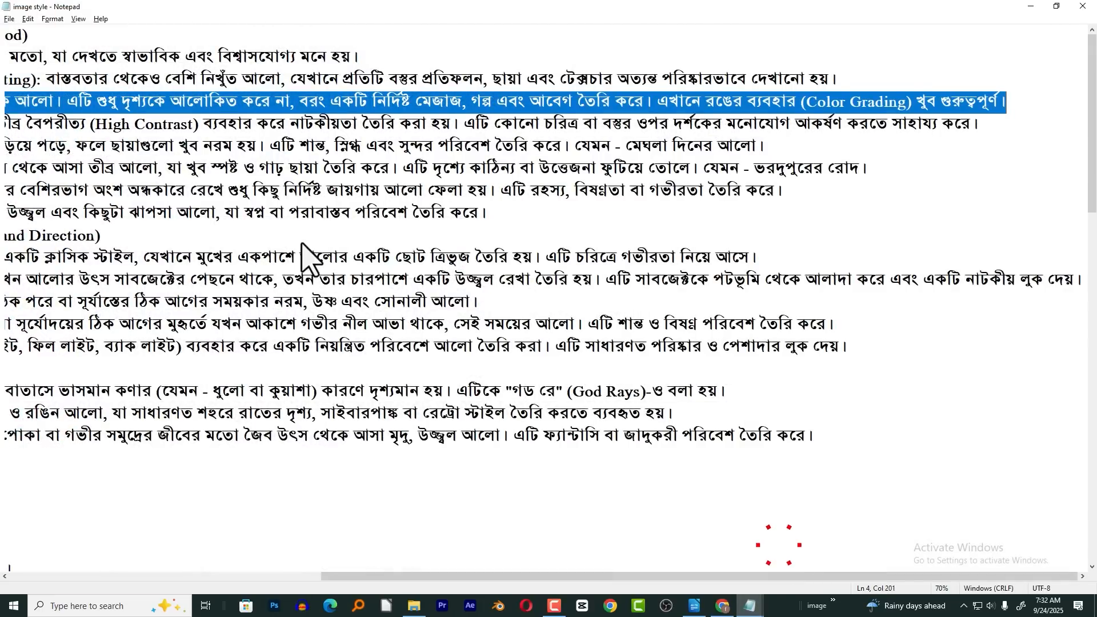
scroll(326, 286, "down", 3)
left_click_drag(378, 577, 55, 595)
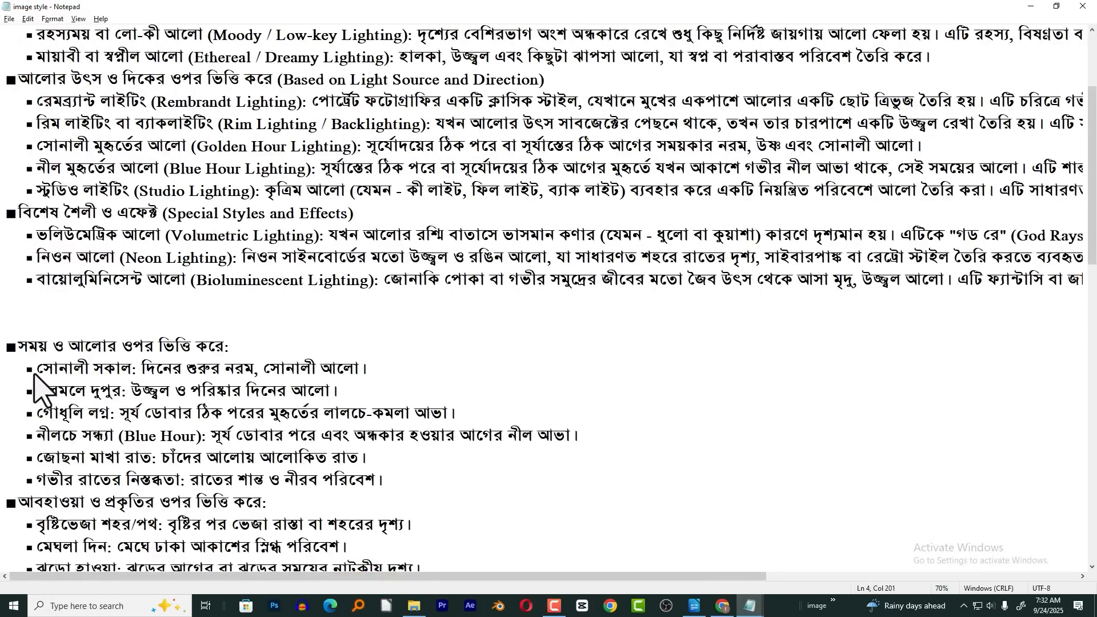
left_click_drag(34, 374, 394, 375)
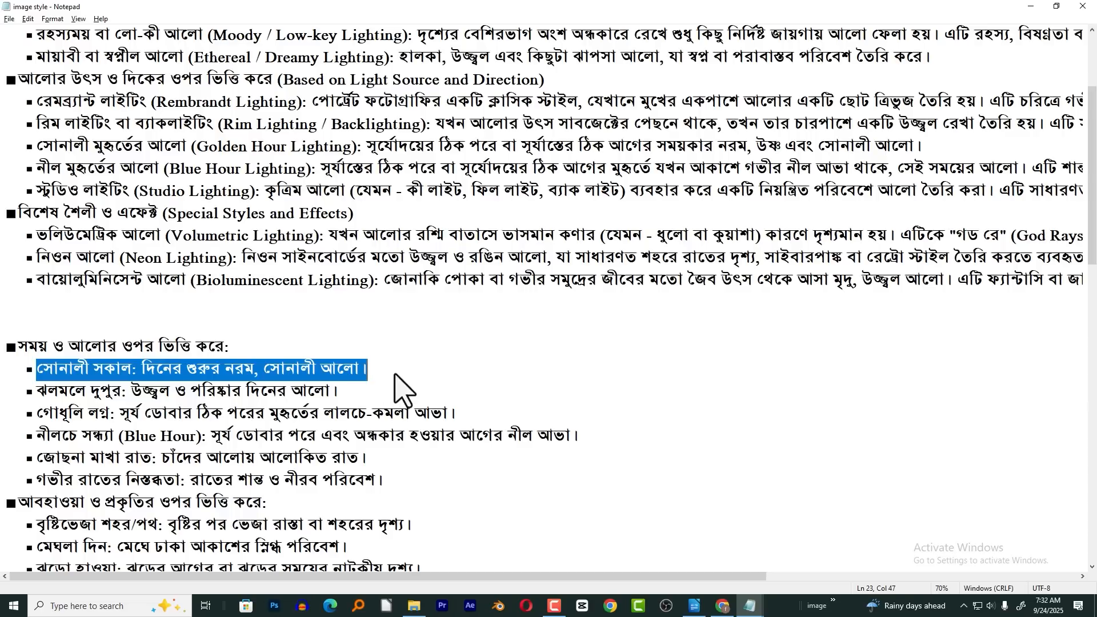
right_click(288, 377)
left_click(309, 405)
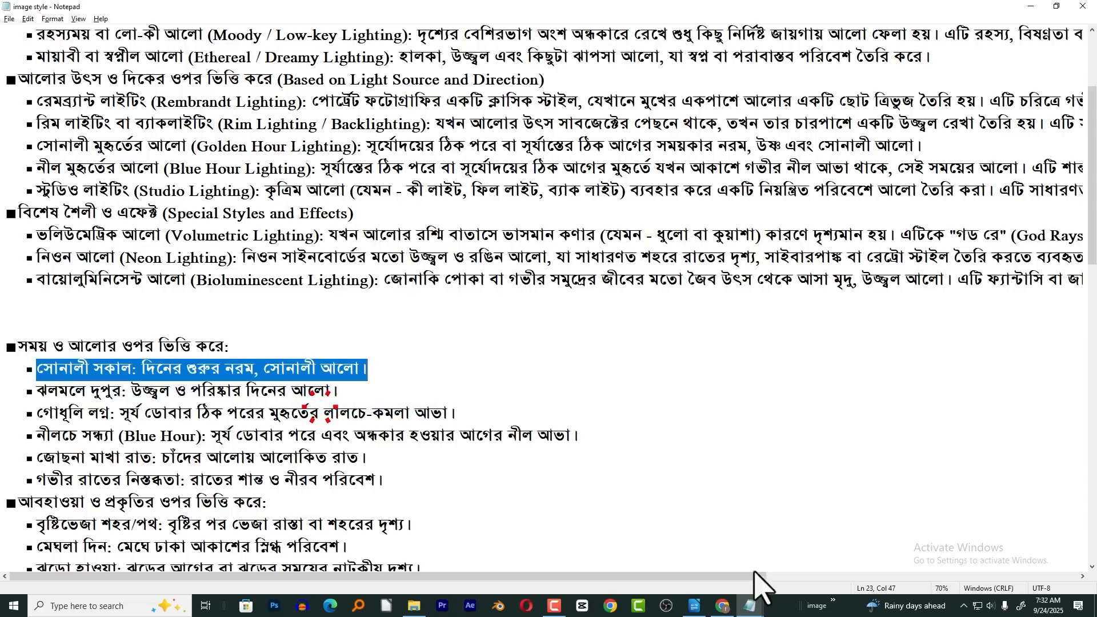
Switch back to Whisk and generate a style reference image from the copied prompt "সোনালী সকাল: দিনের শুরুর নরম, সোনালী আলো।"
left_click(729, 604)
left_click(75, 487)
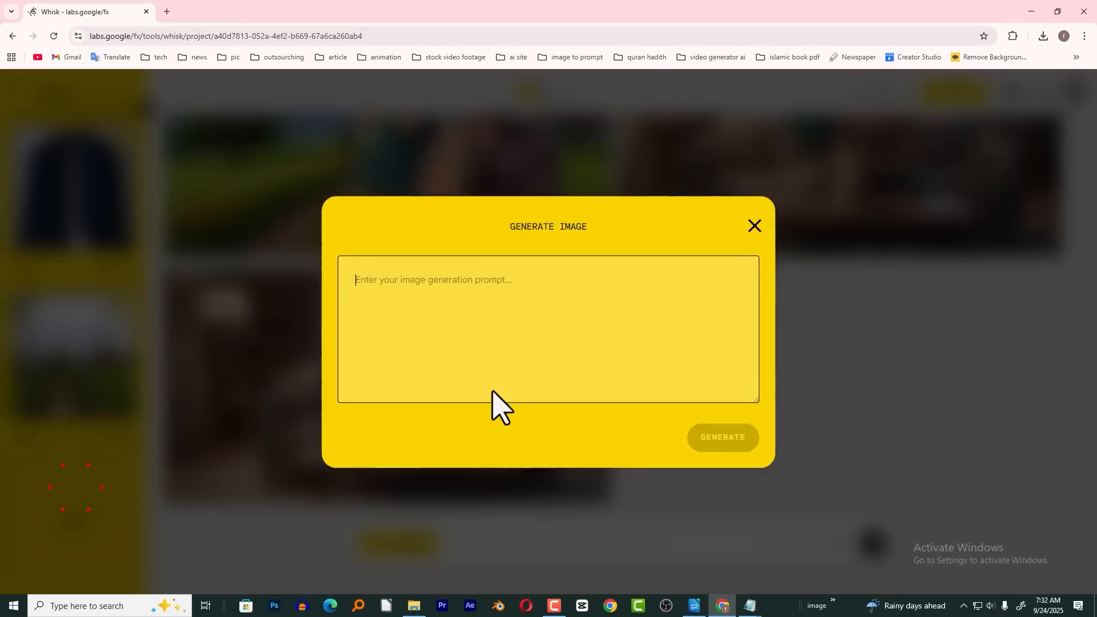
key("ctrl+v")
left_click(722, 440)
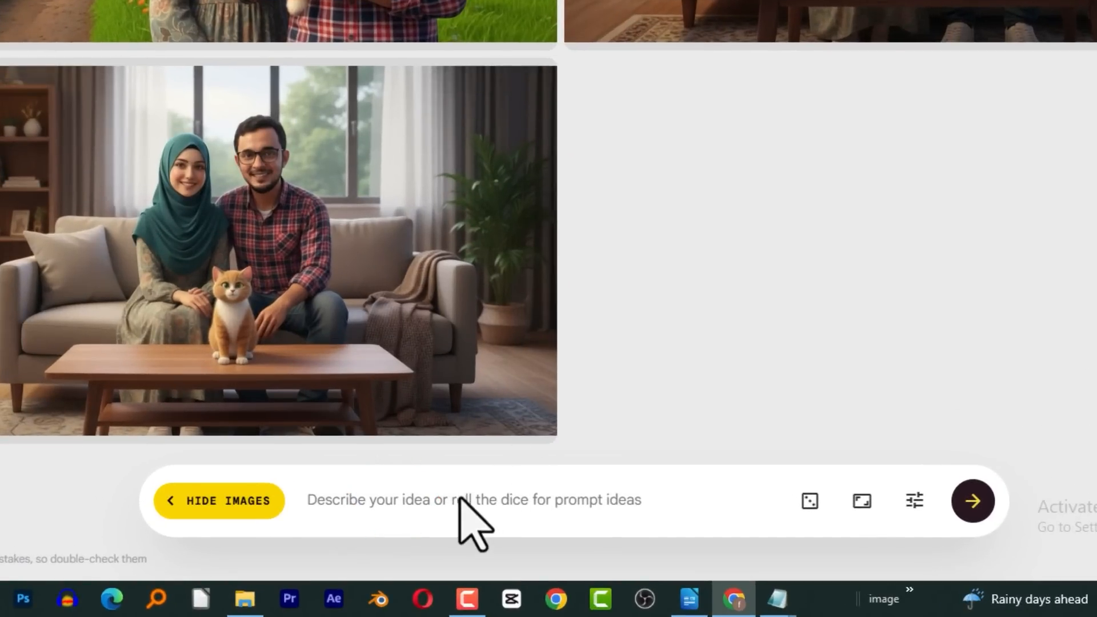
Generate images with the prompt "যুবকটি দাড়িয়ে আছে, Arms Crossed Pose, মিডিয়াম শট (Medium Shot)"
left_click(465, 499)
key("ctrl+v")
left_click_drag(429, 499, 304, 507)
left_click_drag(436, 506, 758, 506)
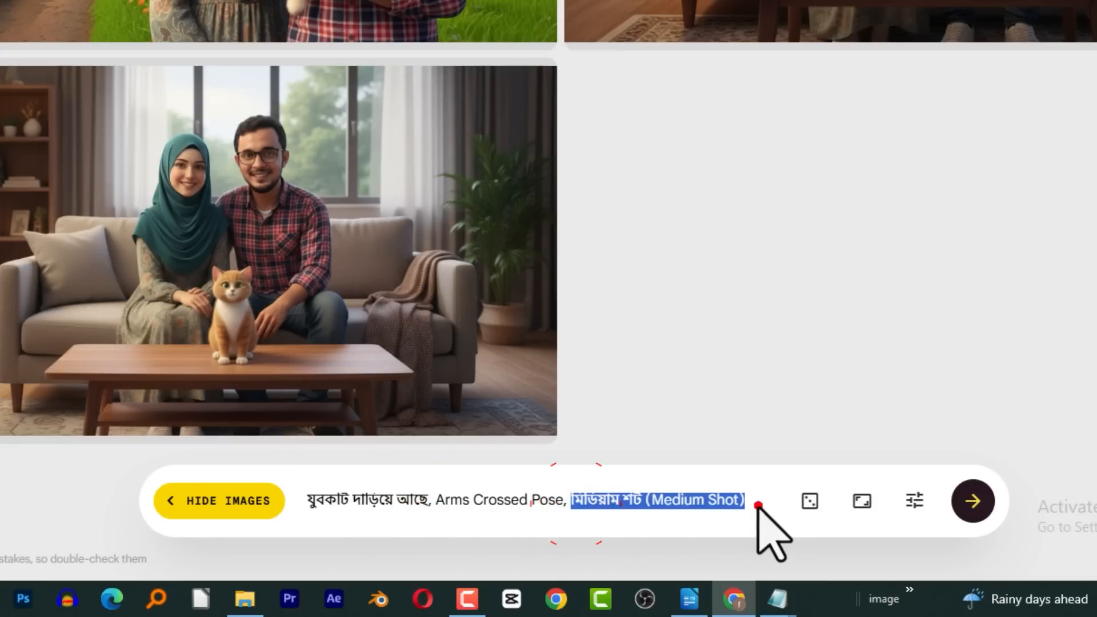
left_click(759, 506)
left_click(973, 502)
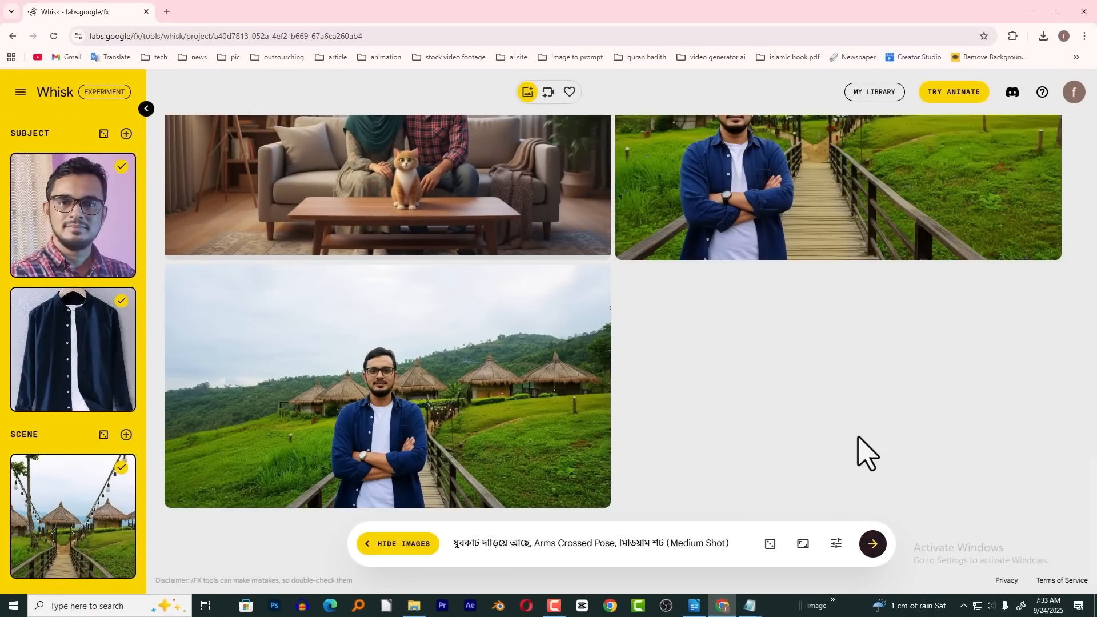
Examine both generated images of the young man on the walkway, enlarge the first one, and close its preview
scroll(858, 438, "up", 2)
scroll(858, 438, "down", 2)
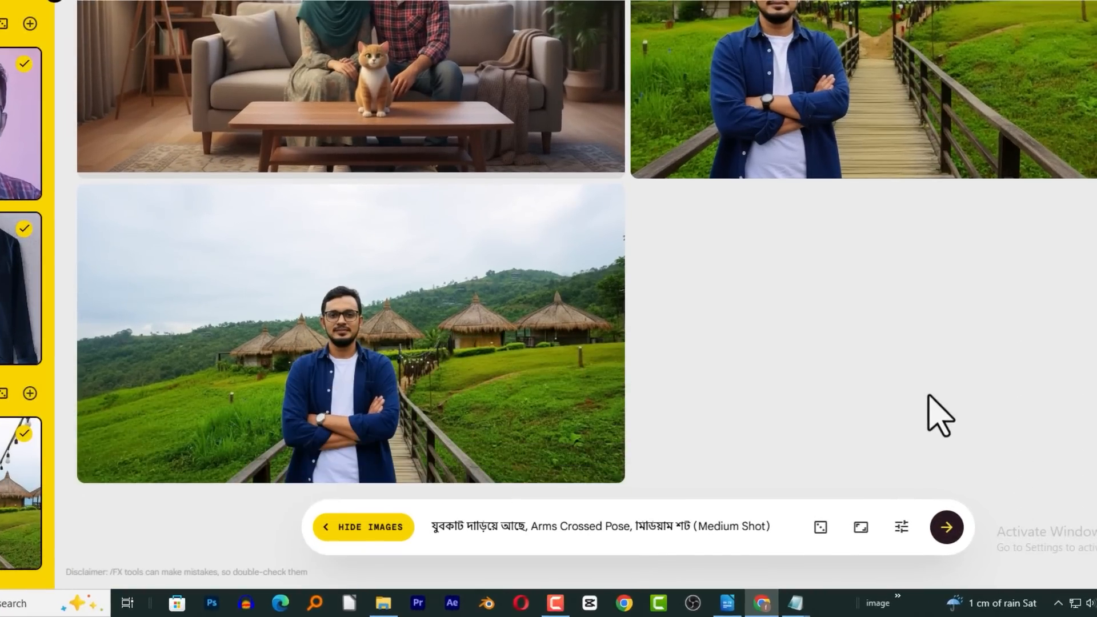
scroll(840, 309, "down", 3)
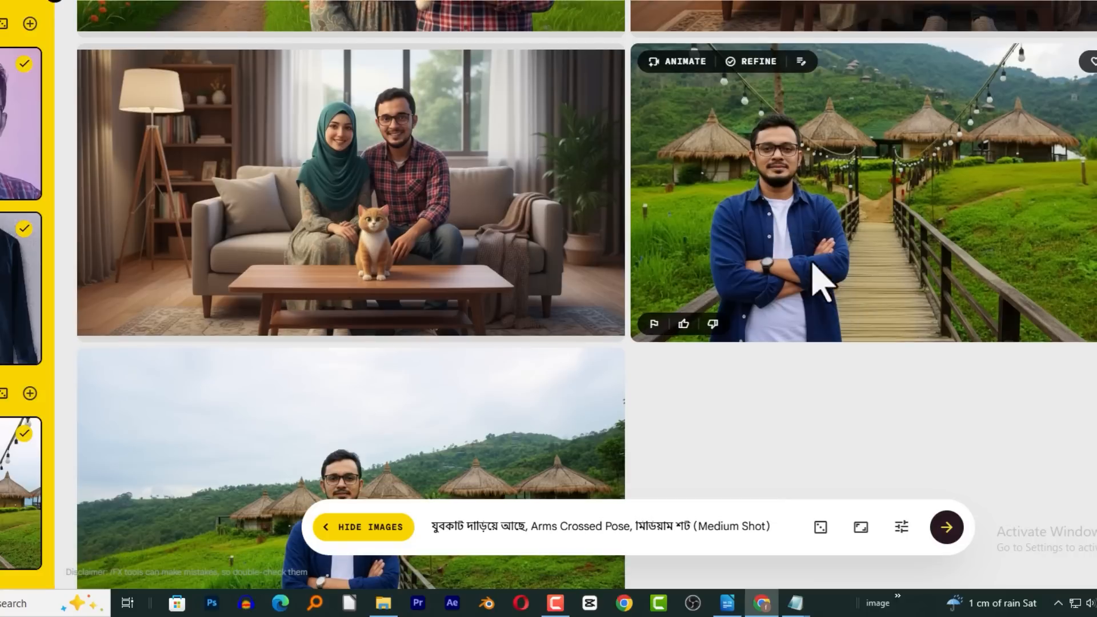
left_click(796, 212)
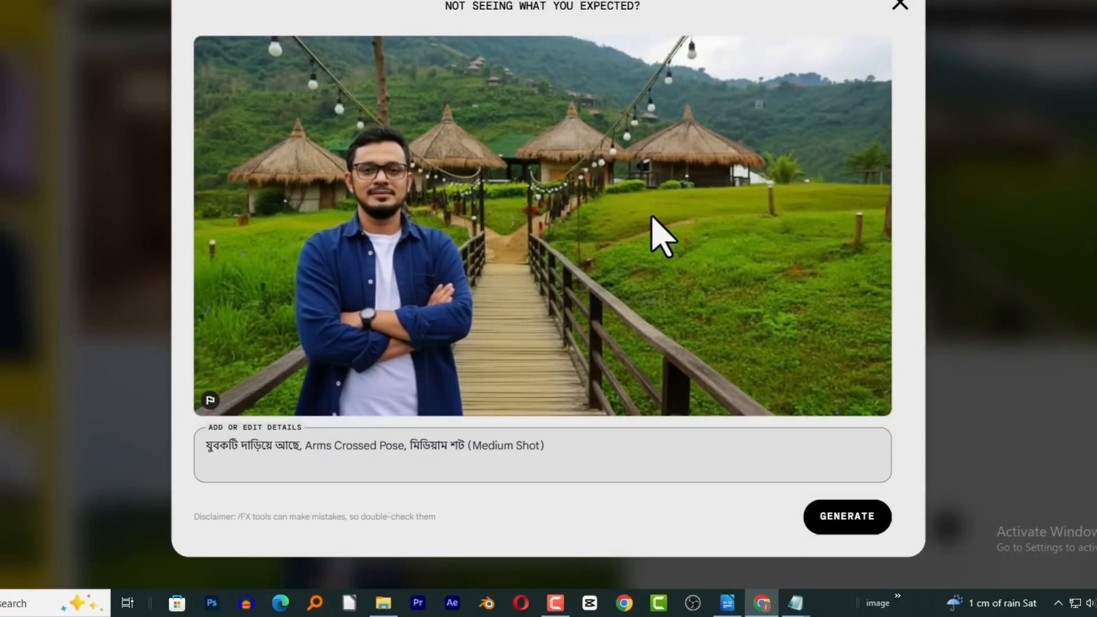
left_click(900, 5)
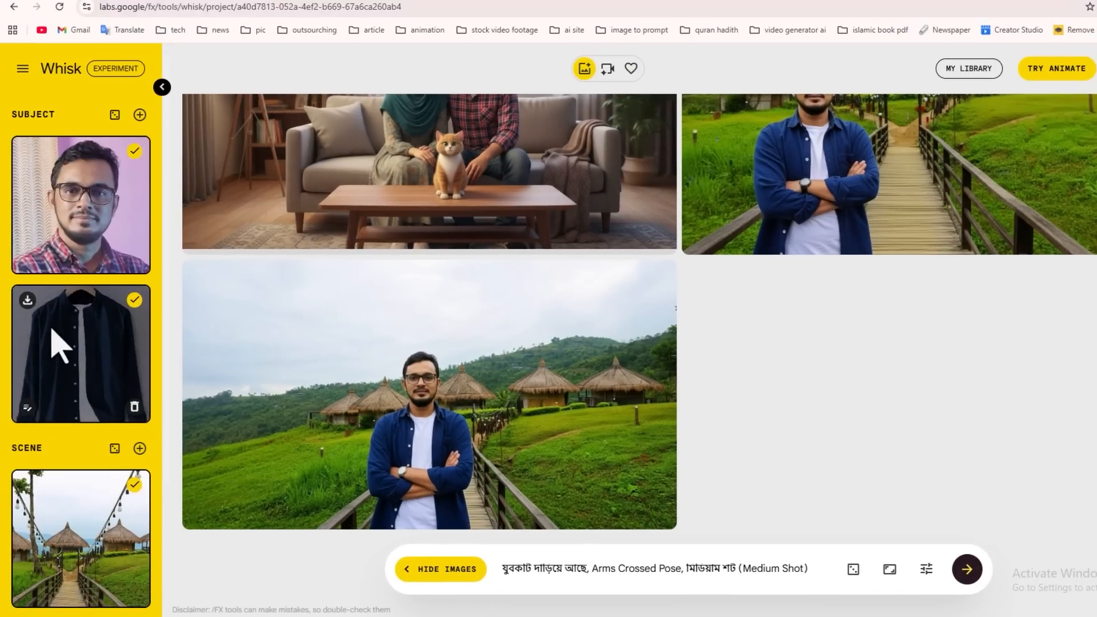